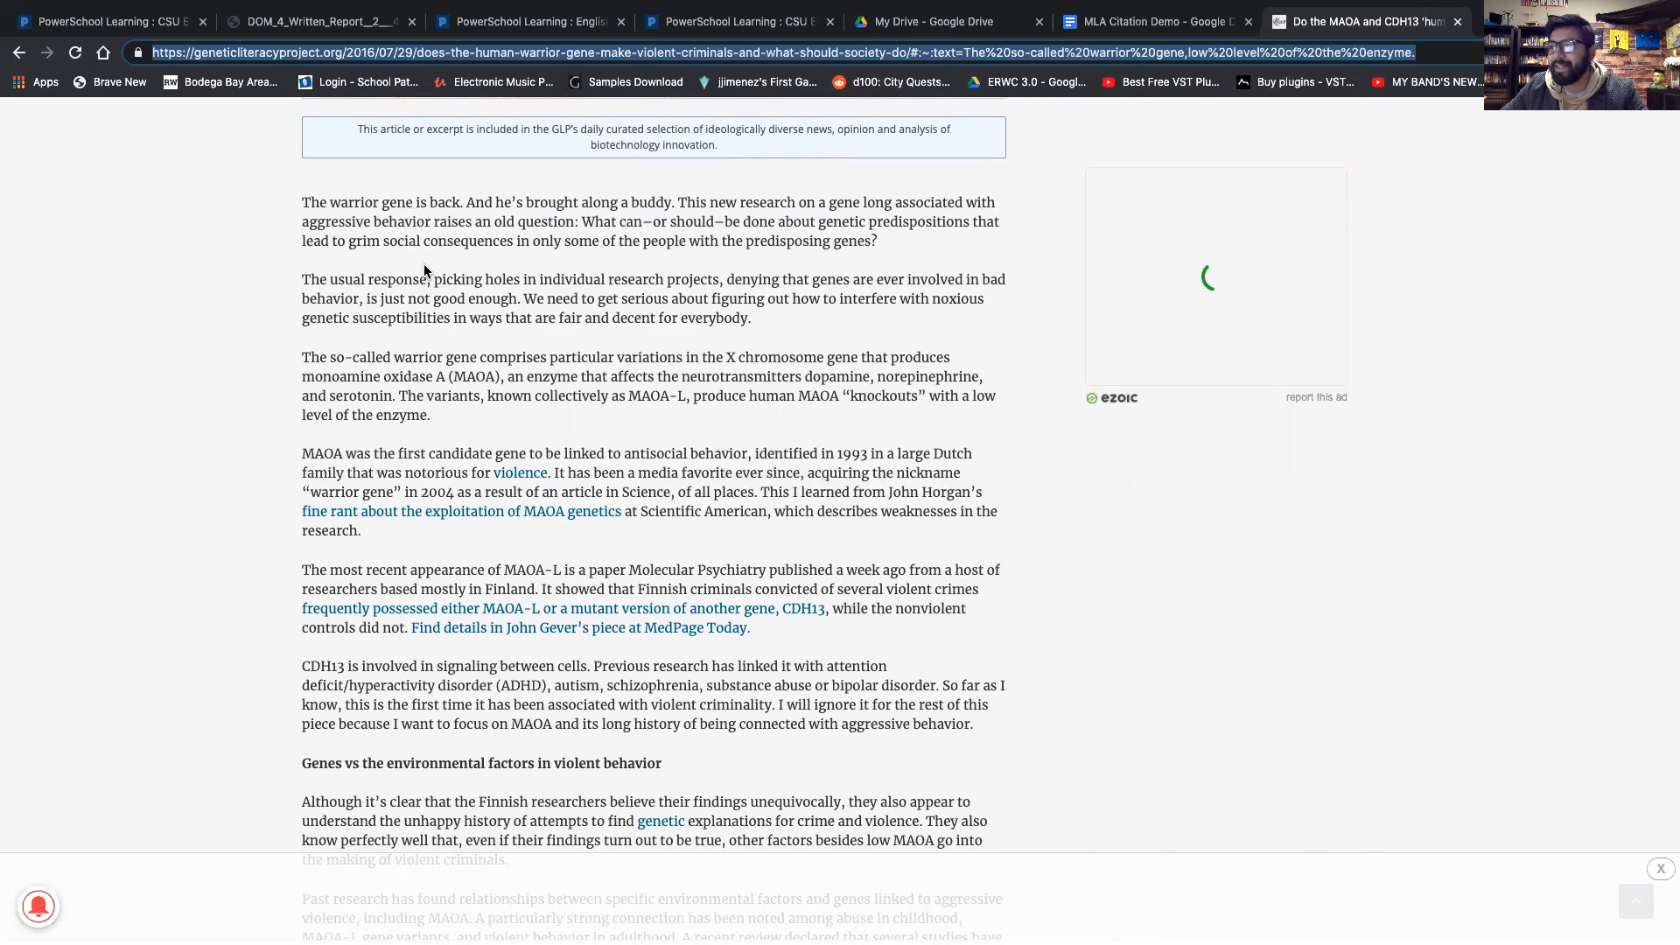
Compare the quoted MAOA passage in the document with the source article in the other tab.
key(ctrl+shift+Tab)
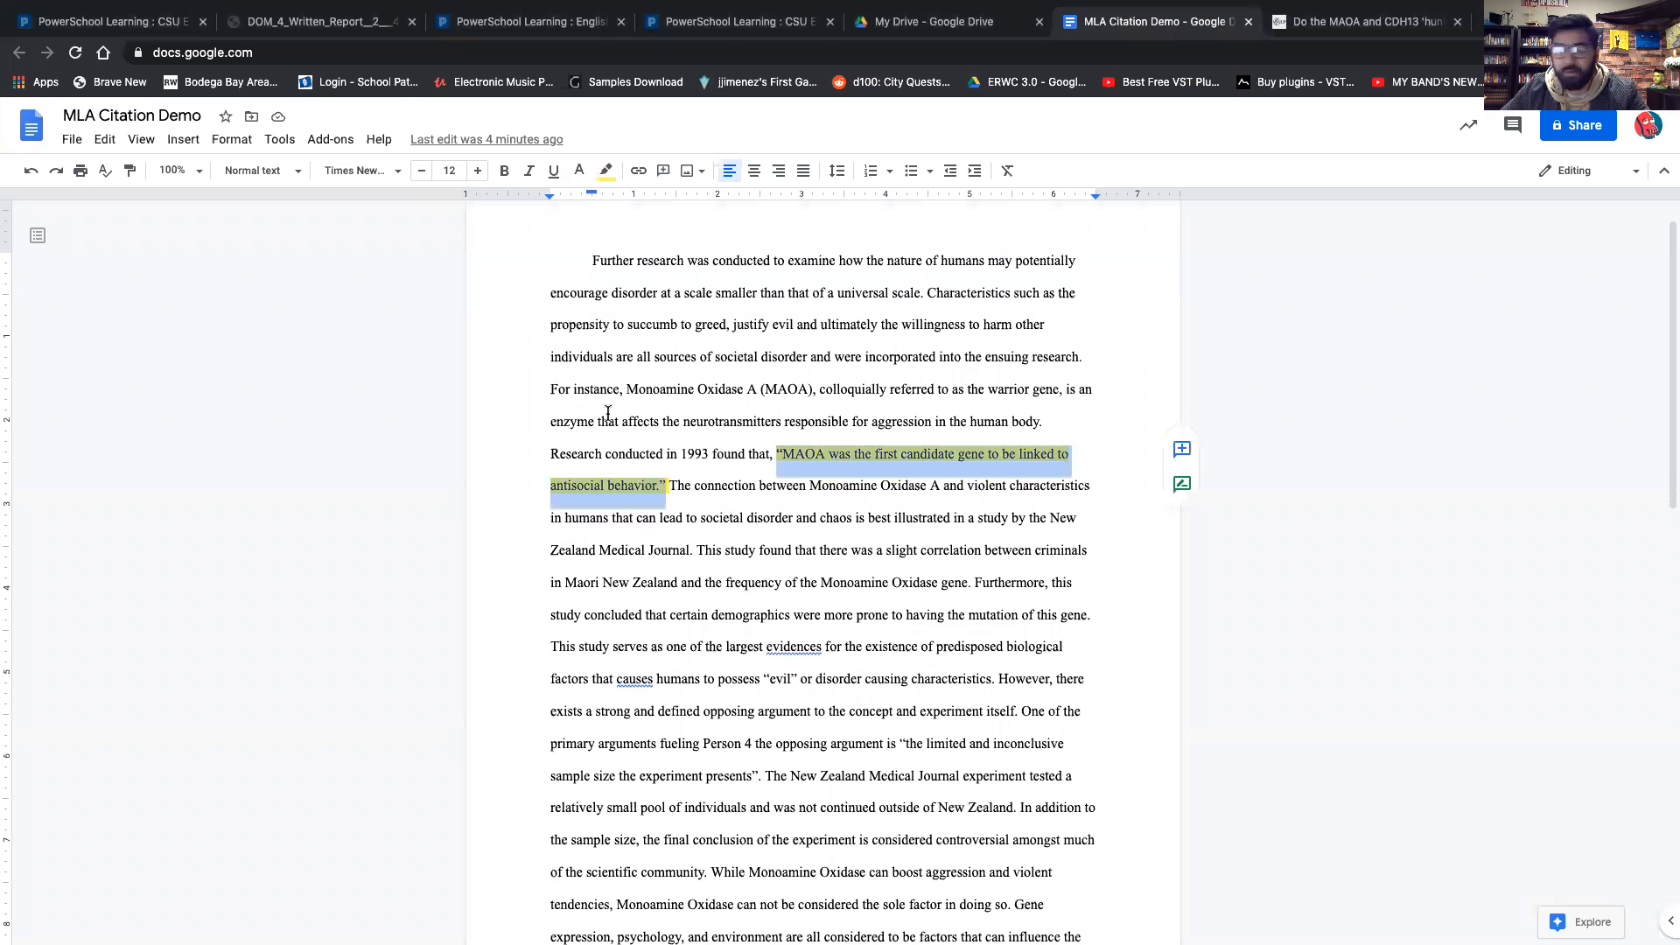
scroll(647, 421, down, 1)
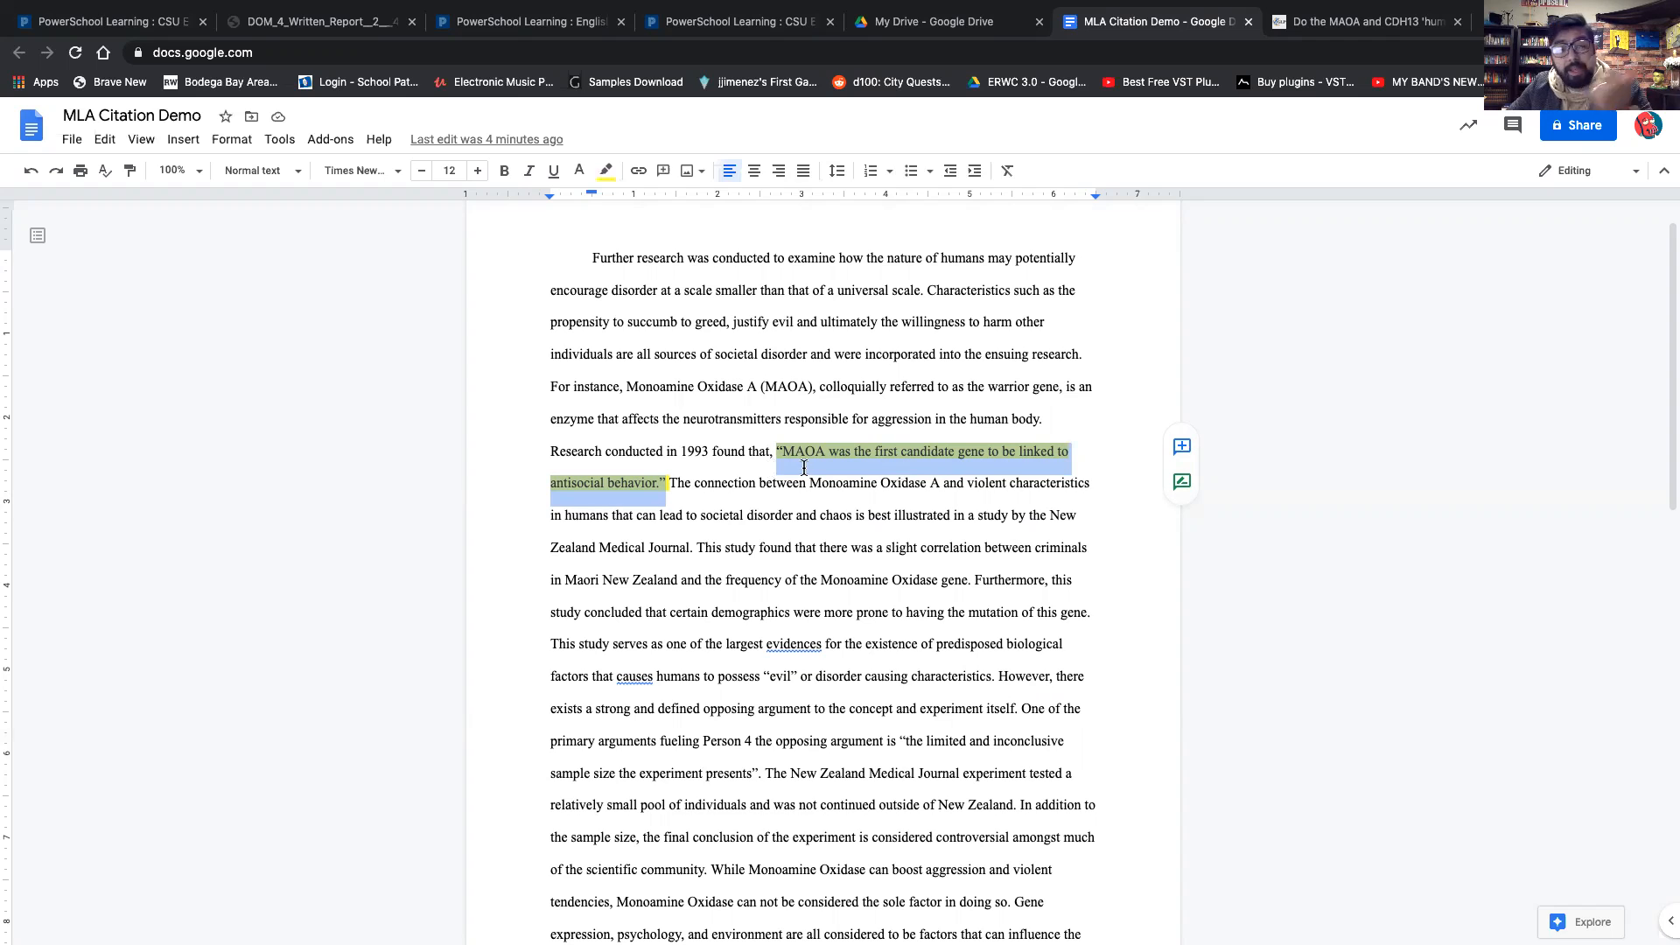
click(1314, 34)
scroll(747, 522, up, 15)
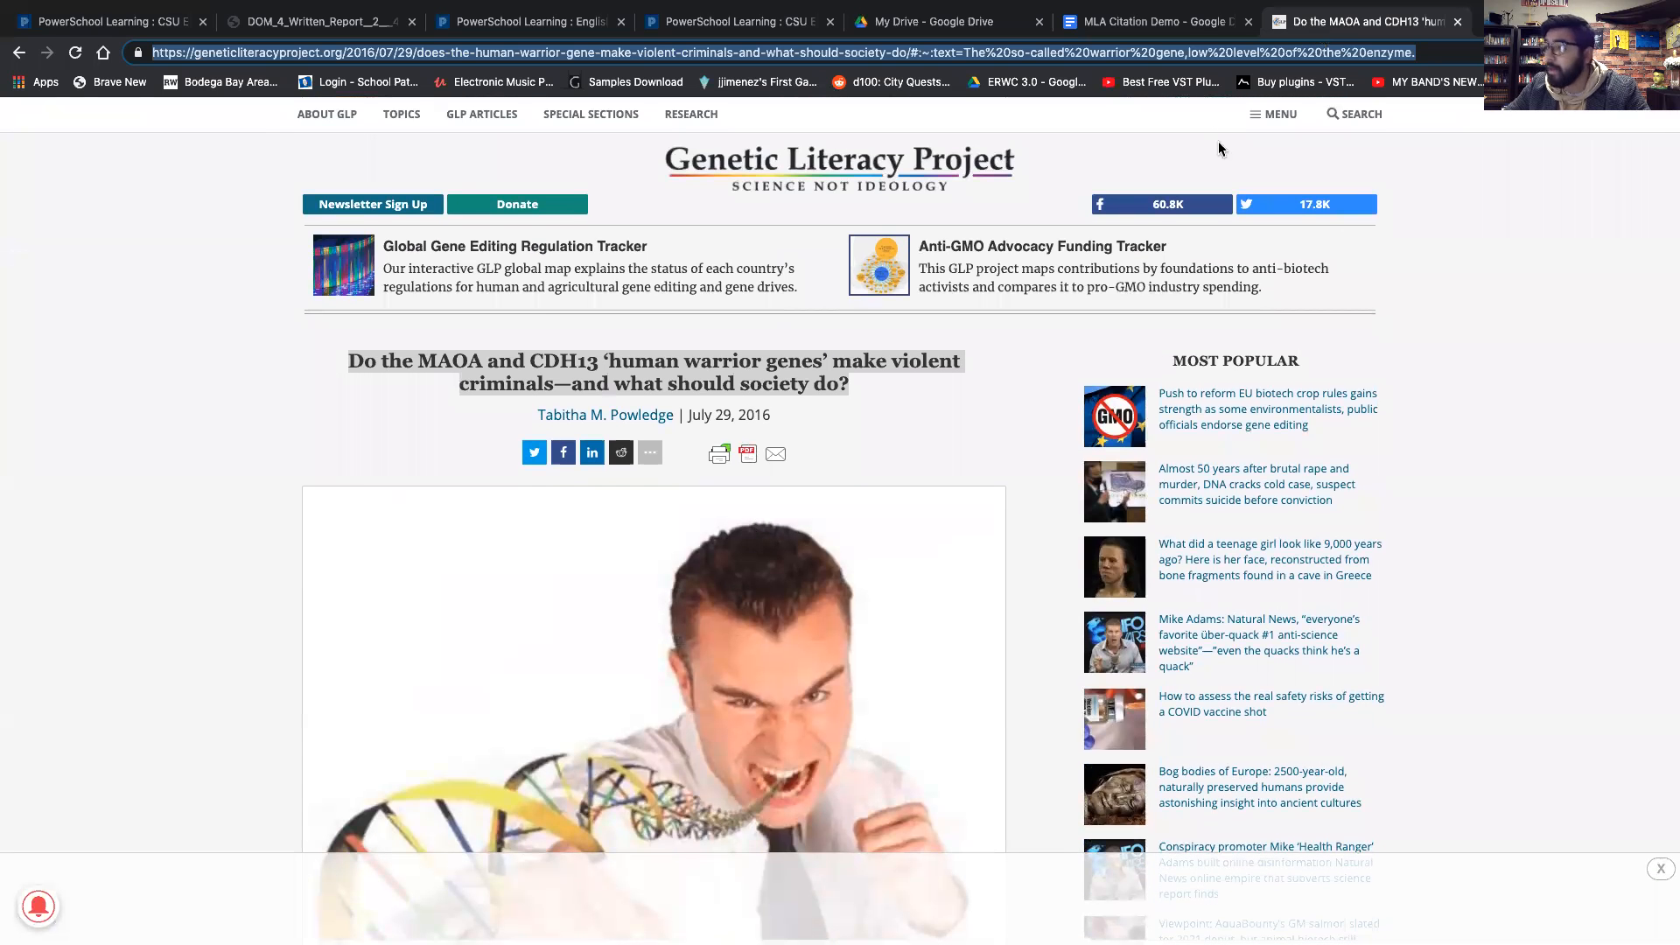
click(1186, 25)
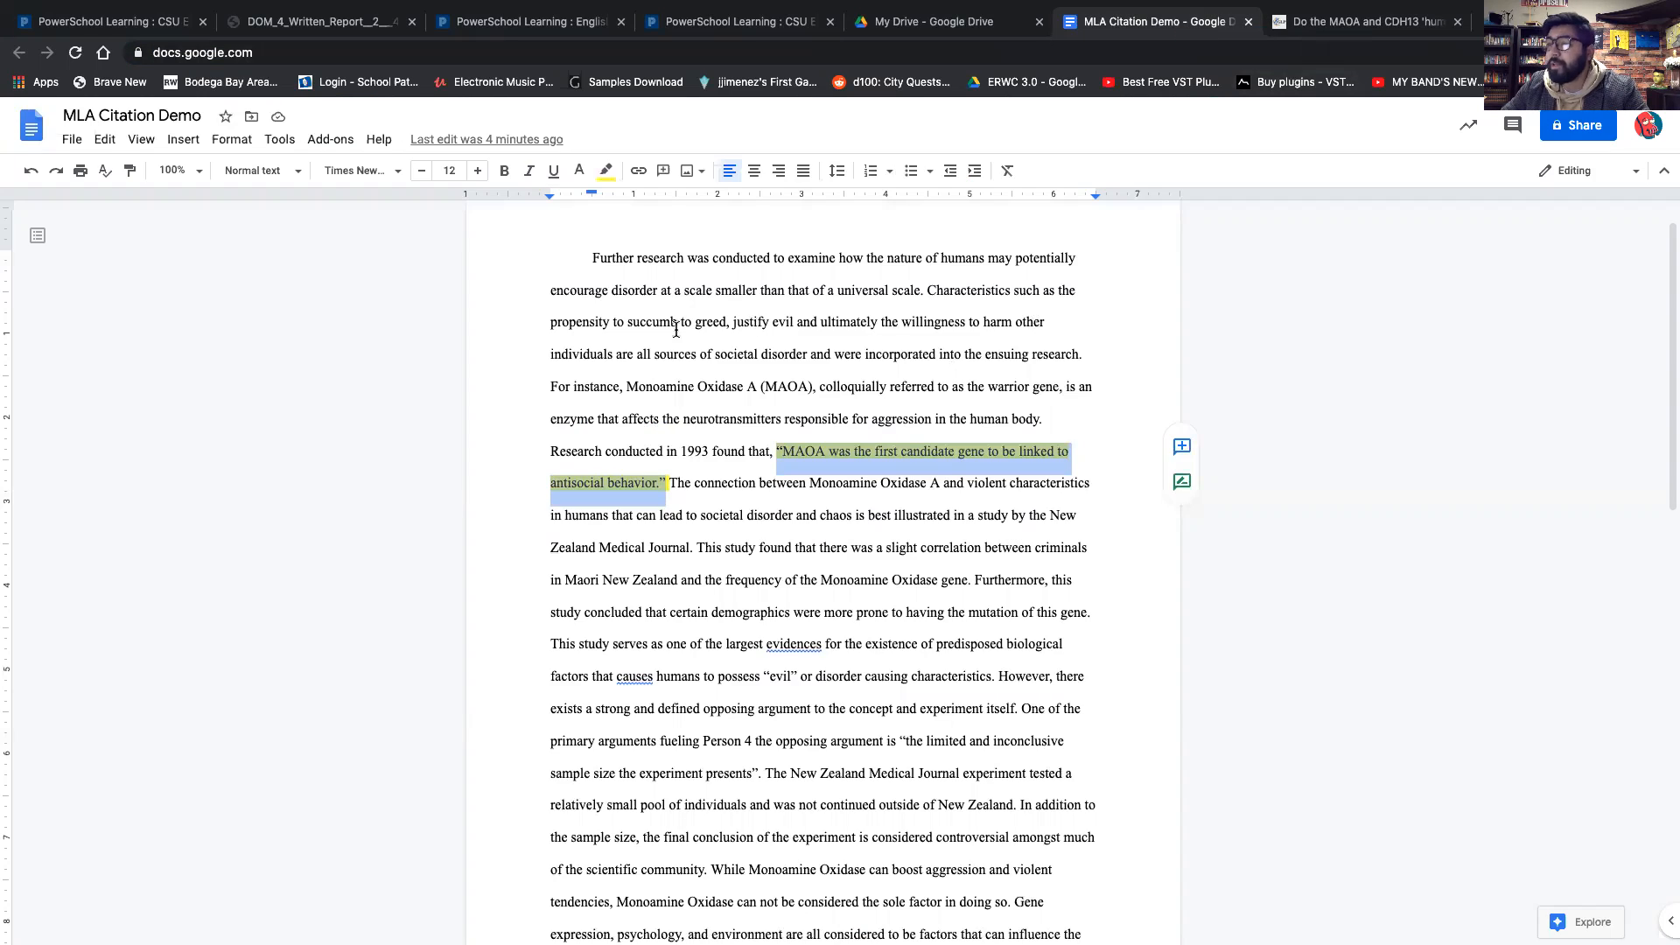
Open the Citations tool and select the MLA citation style.
click(281, 143)
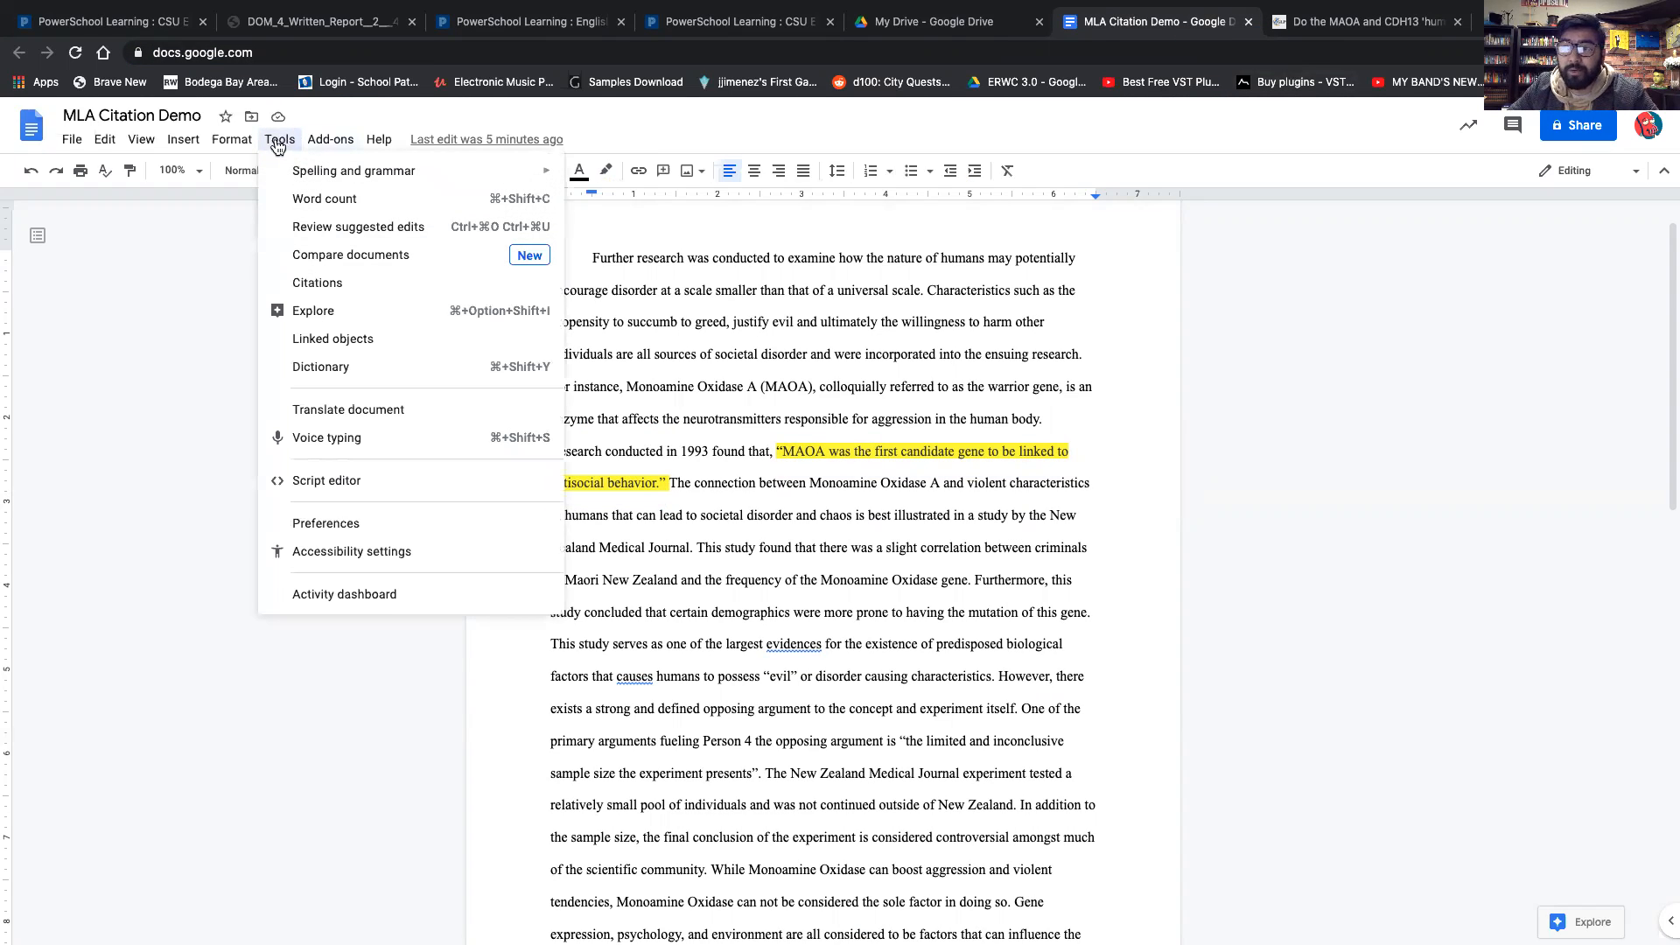
click(332, 291)
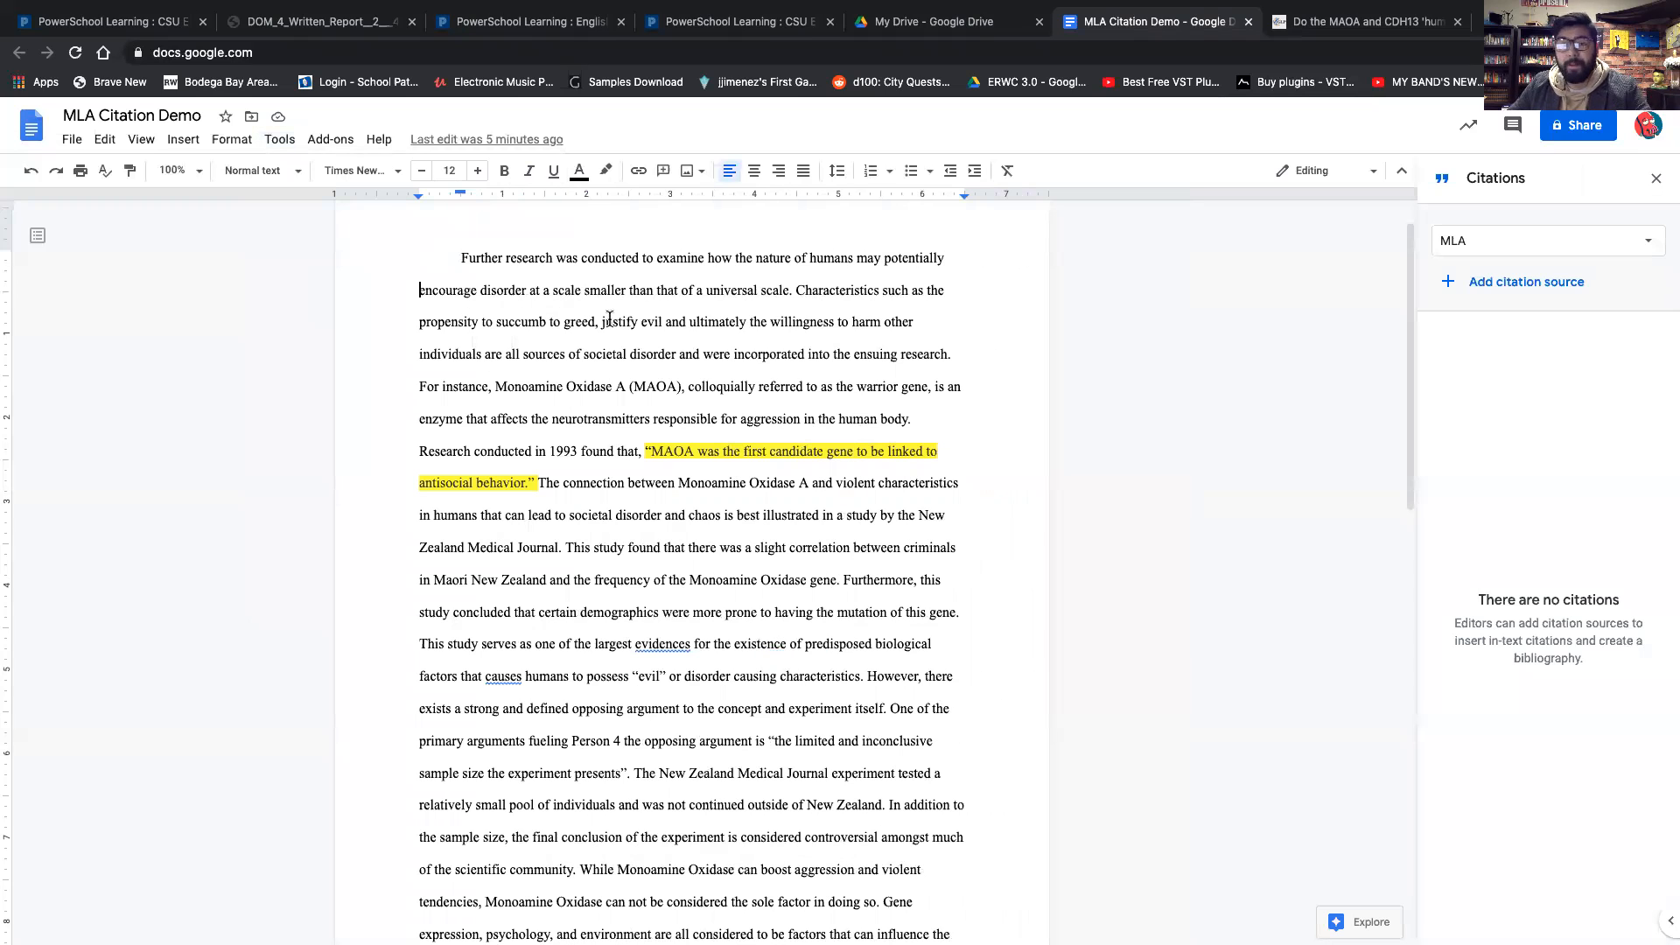
click(1489, 259)
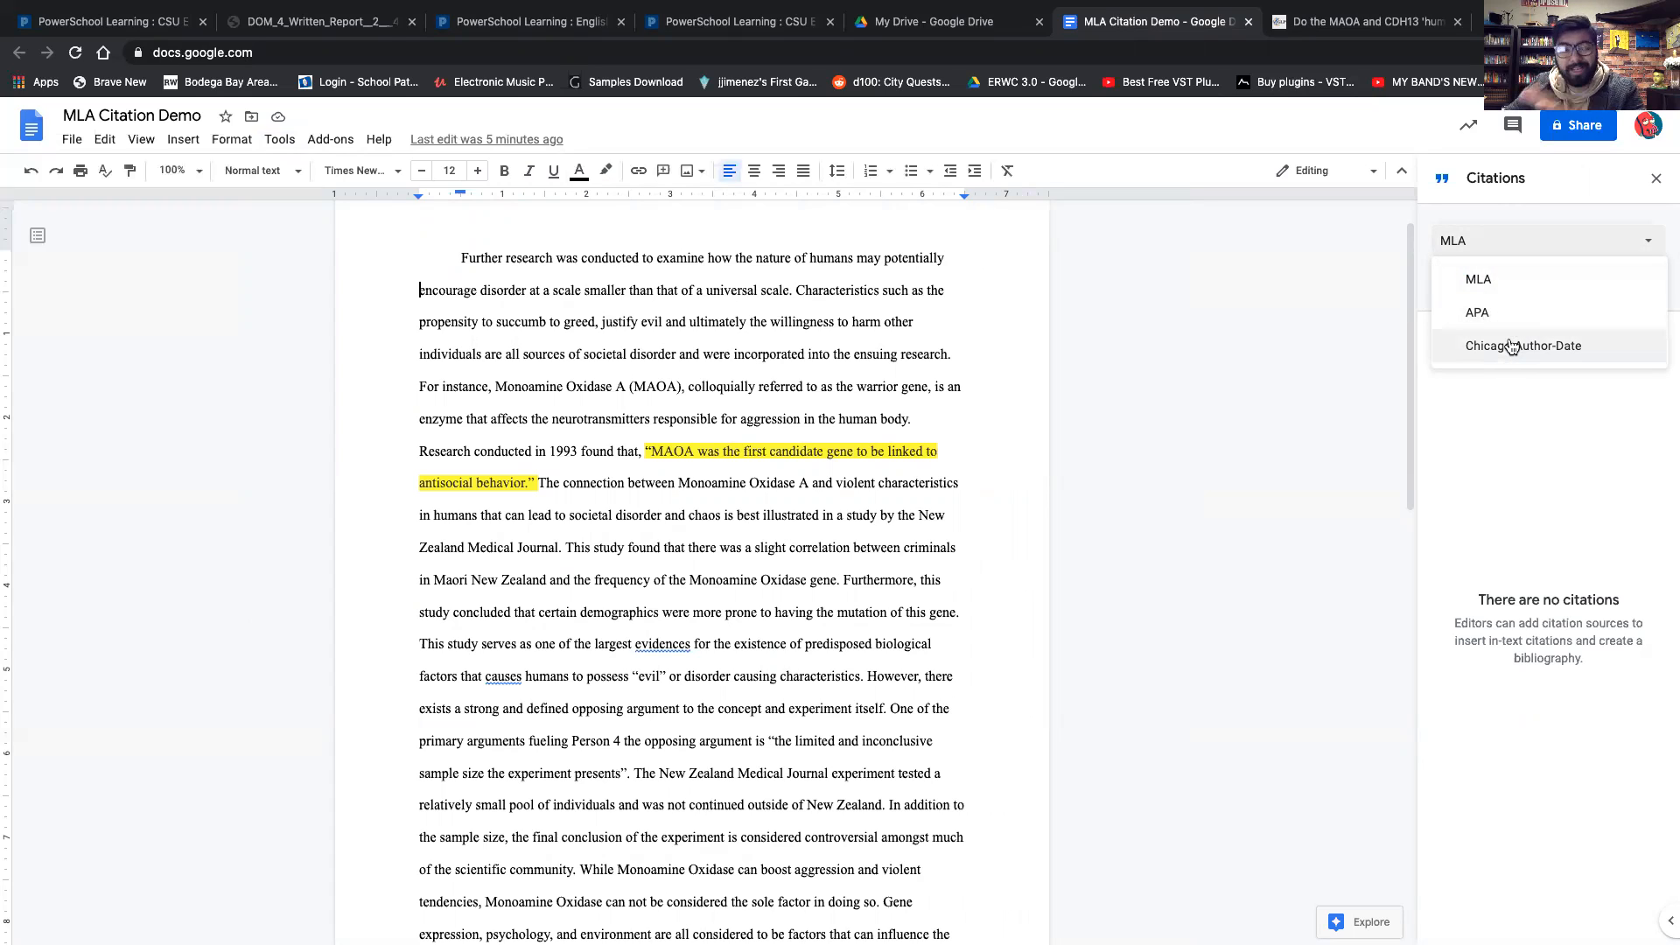
click(1498, 279)
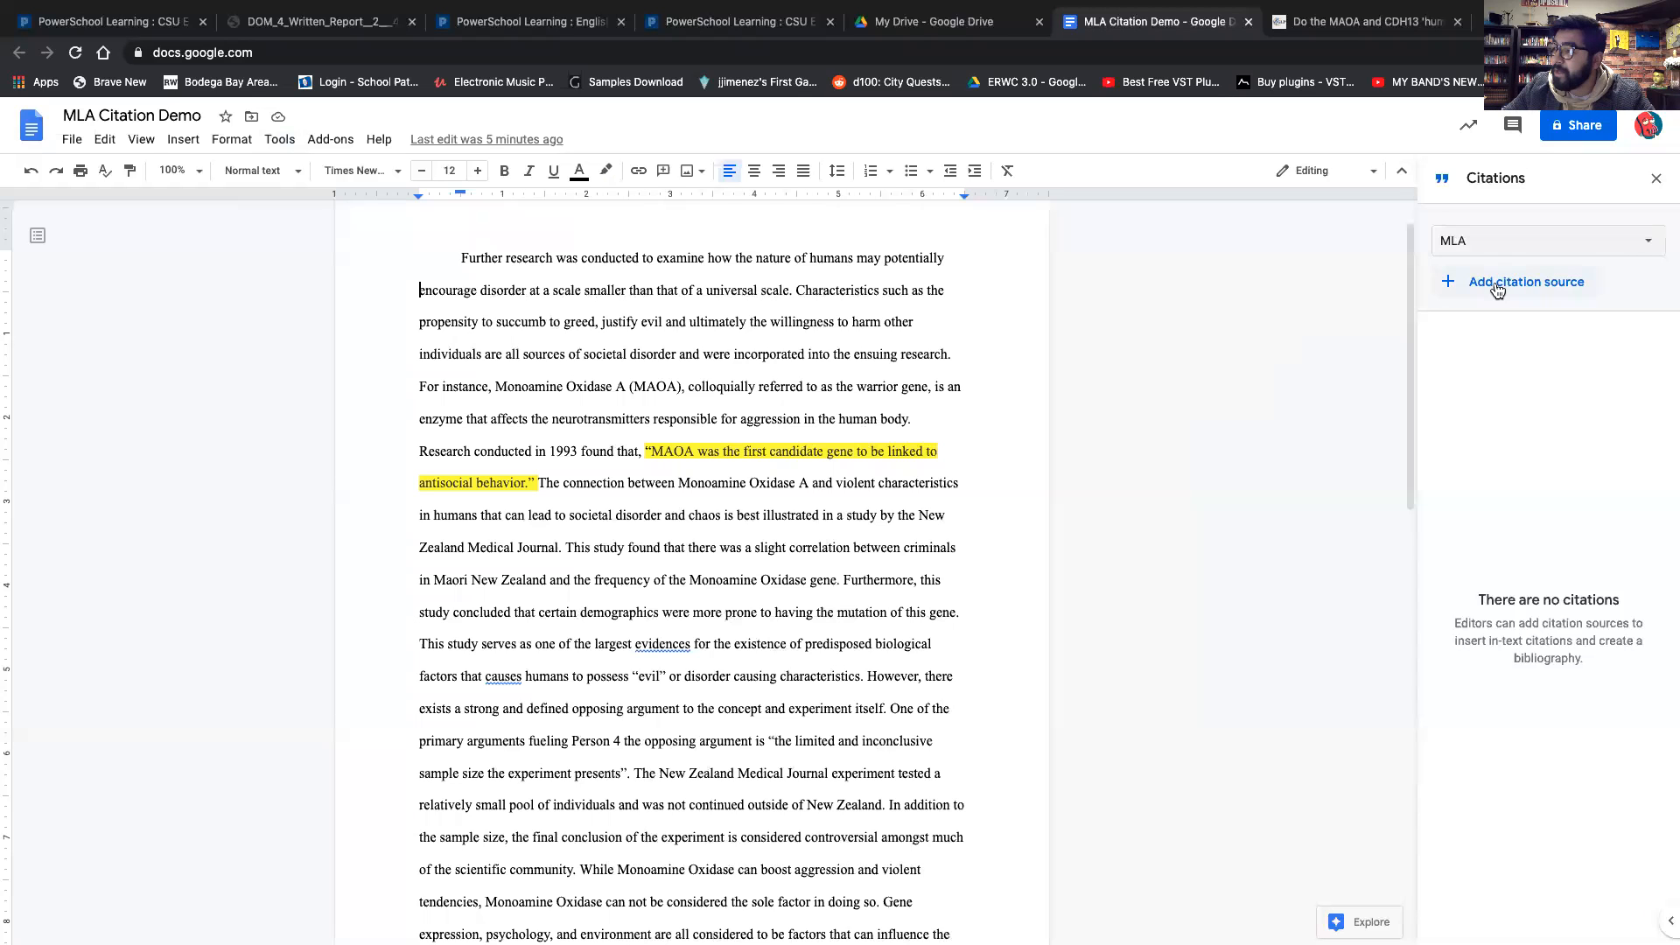
Add a new citation source with source type Website, accessed by Website.
click(1358, 25)
click(1134, 30)
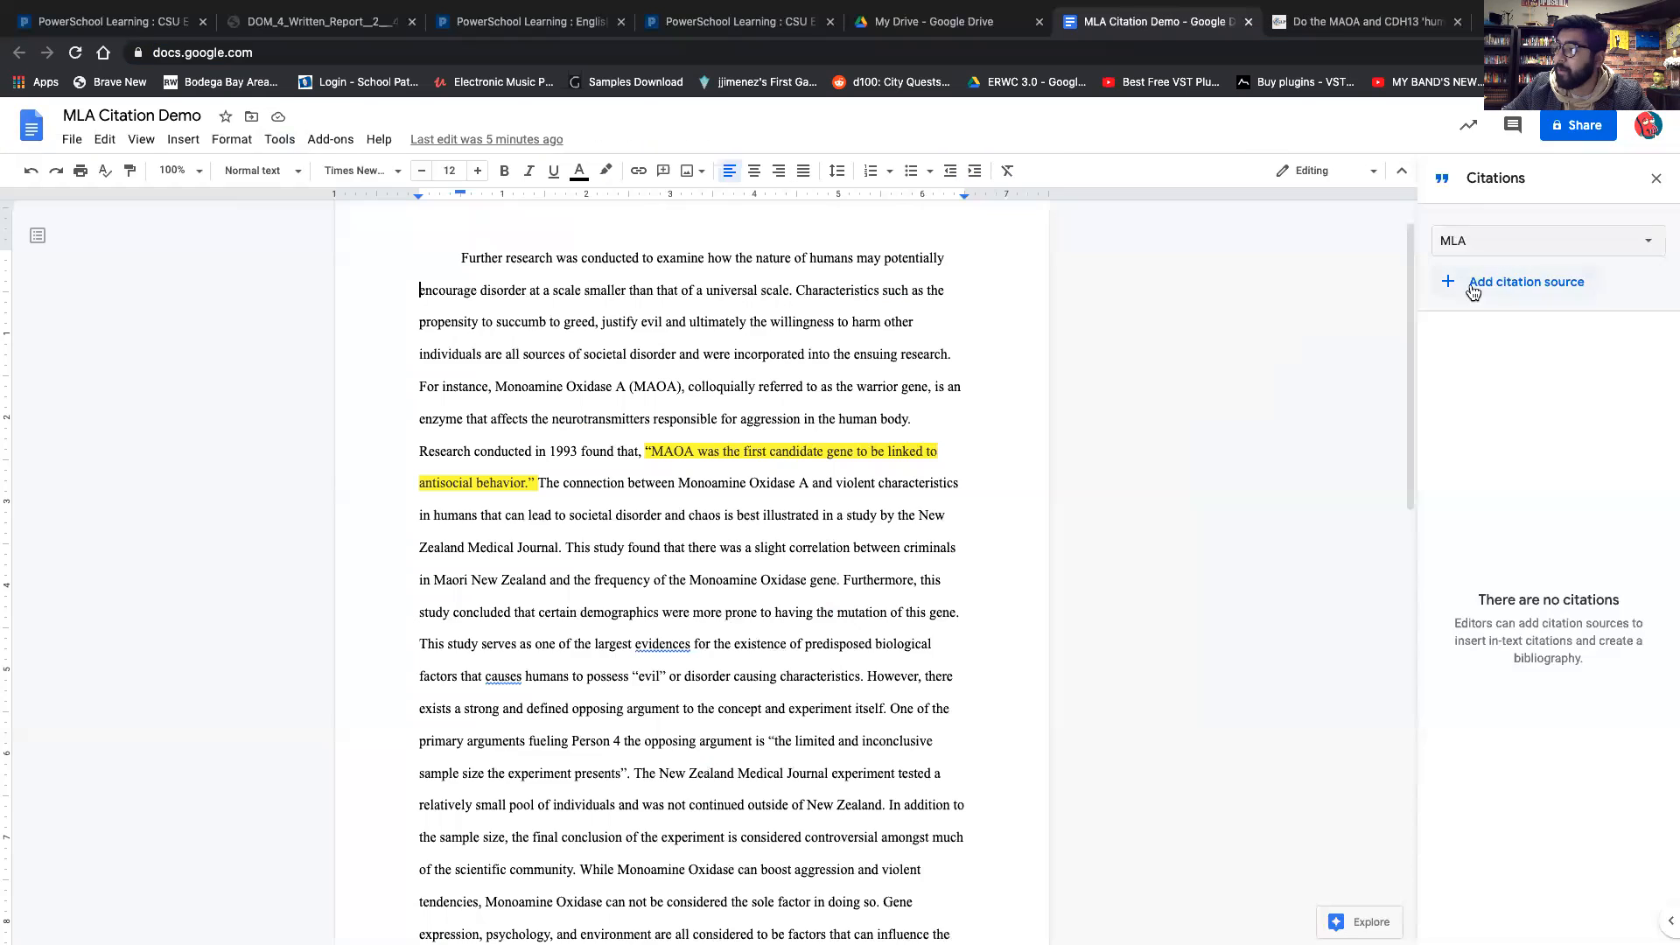
click(1473, 291)
click(1527, 259)
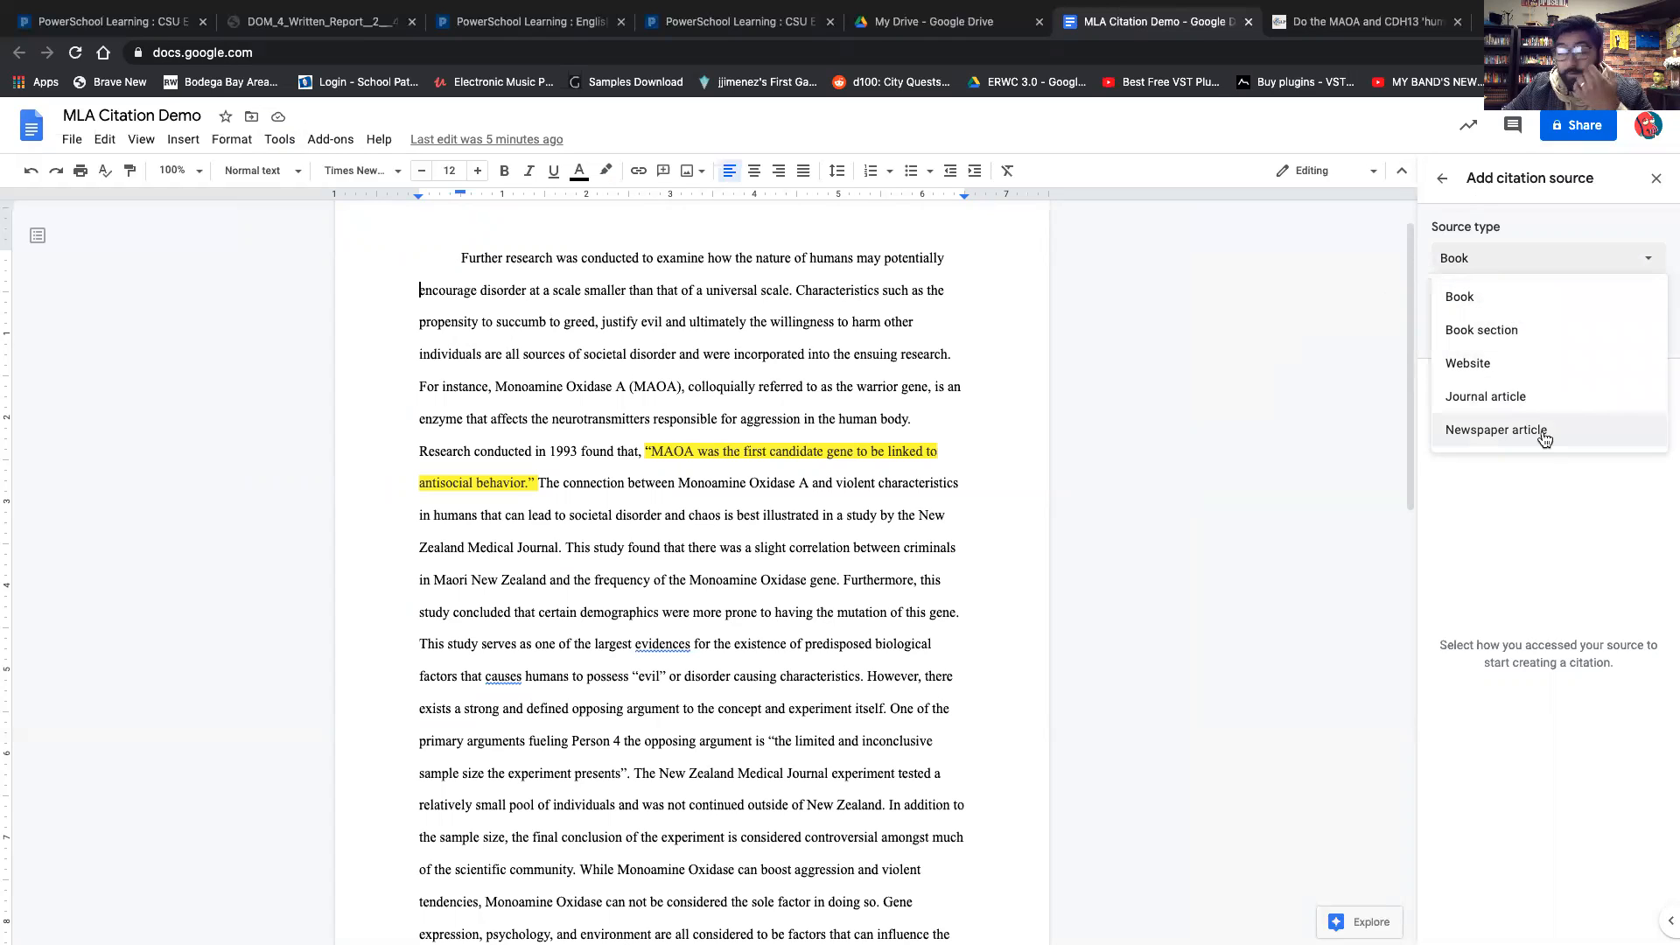
click(1477, 364)
click(1477, 331)
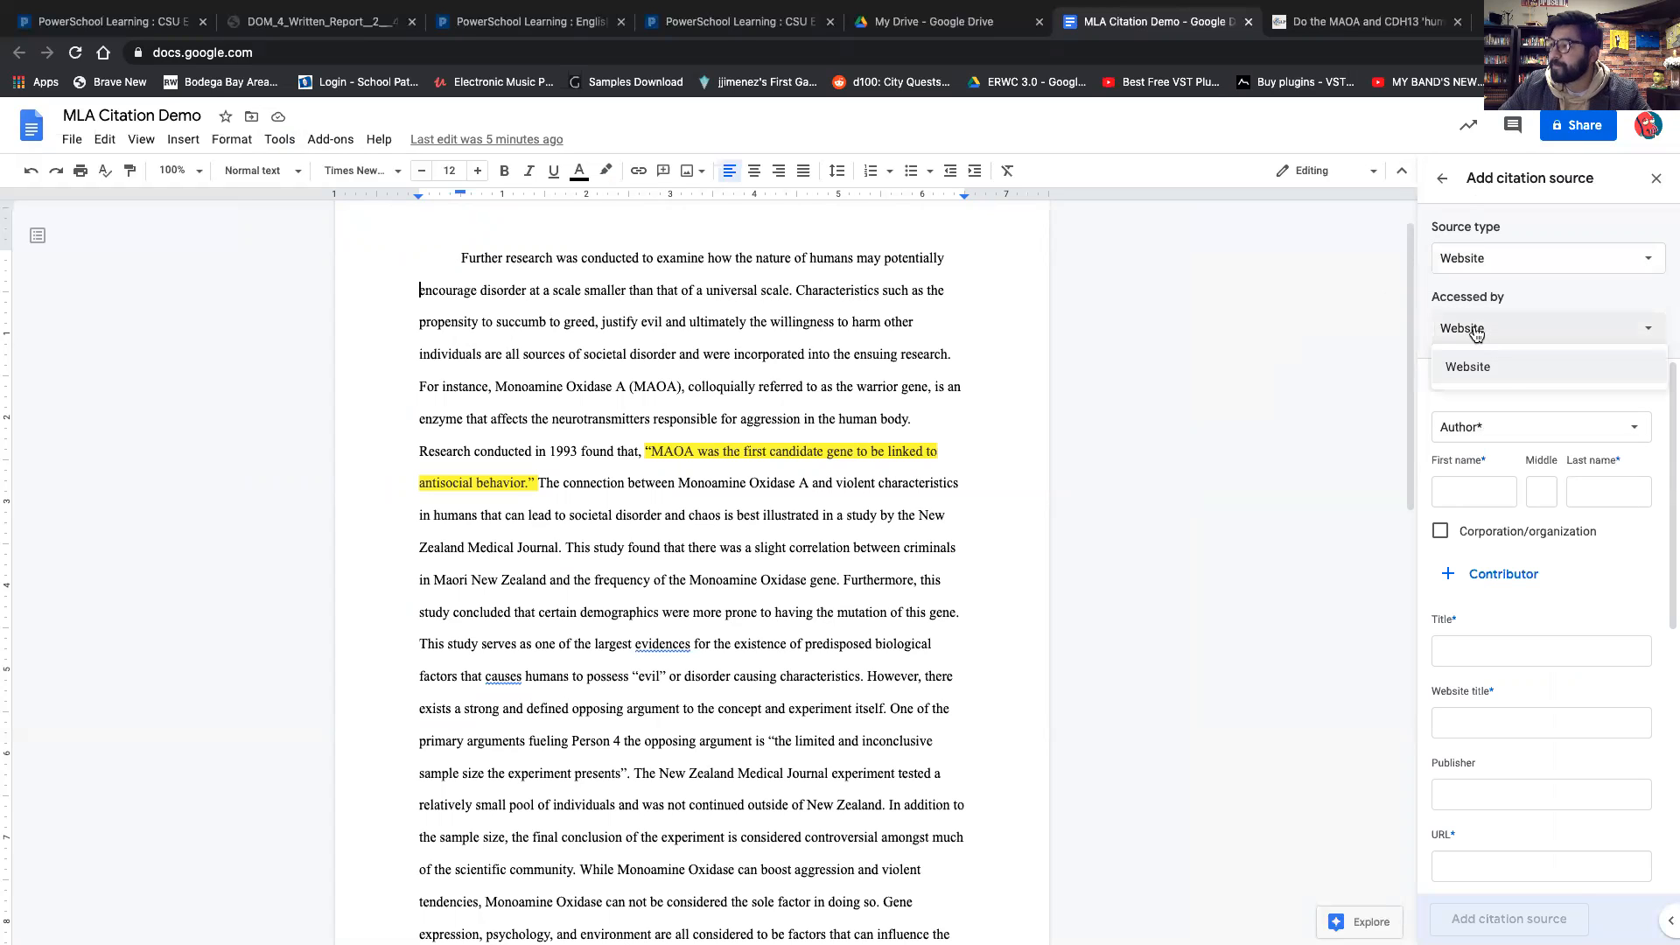
click(1538, 361)
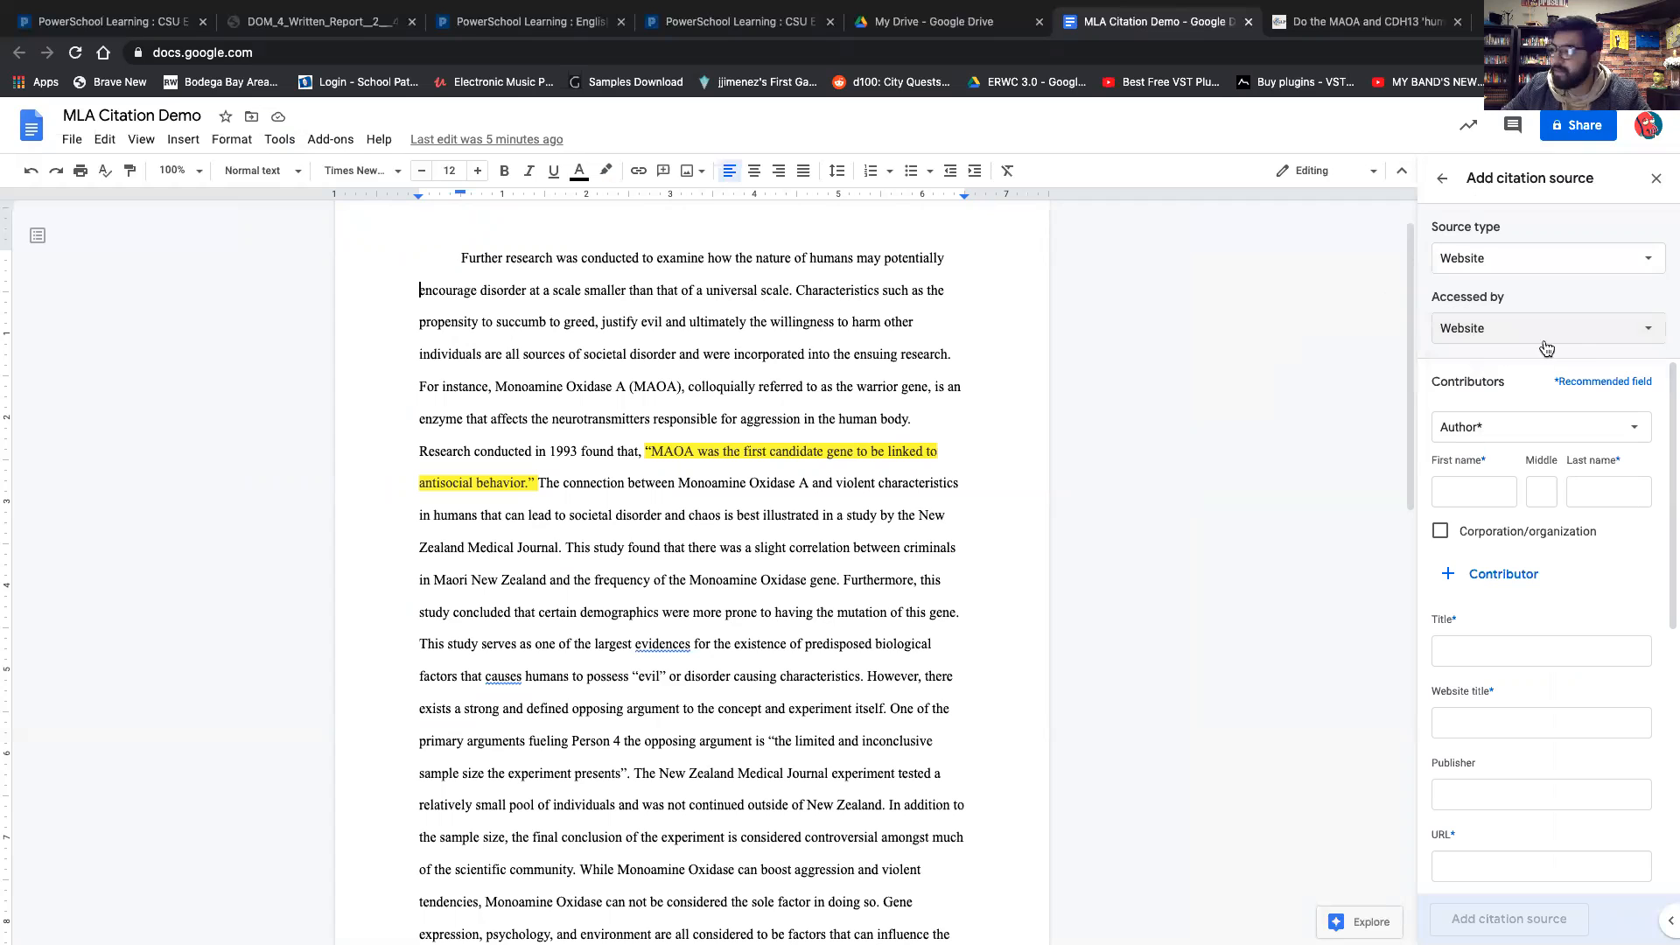
Examine the citation form's contributor name and date fields.
scroll(1514, 659, down, 6)
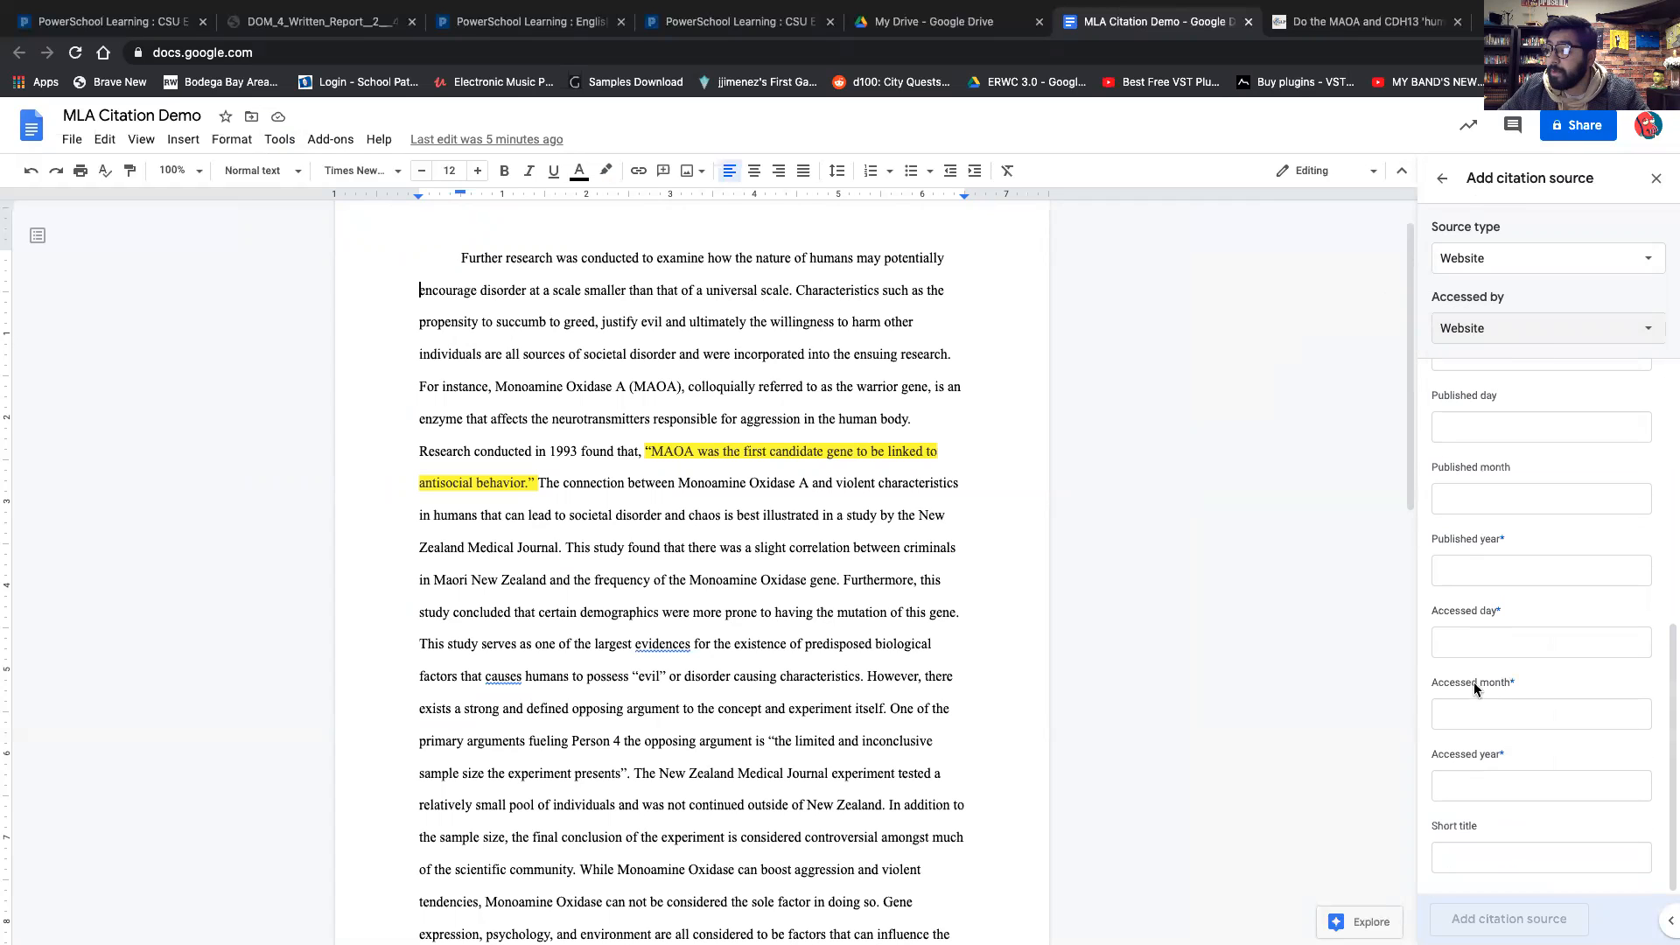
scroll(1477, 691, up, 6)
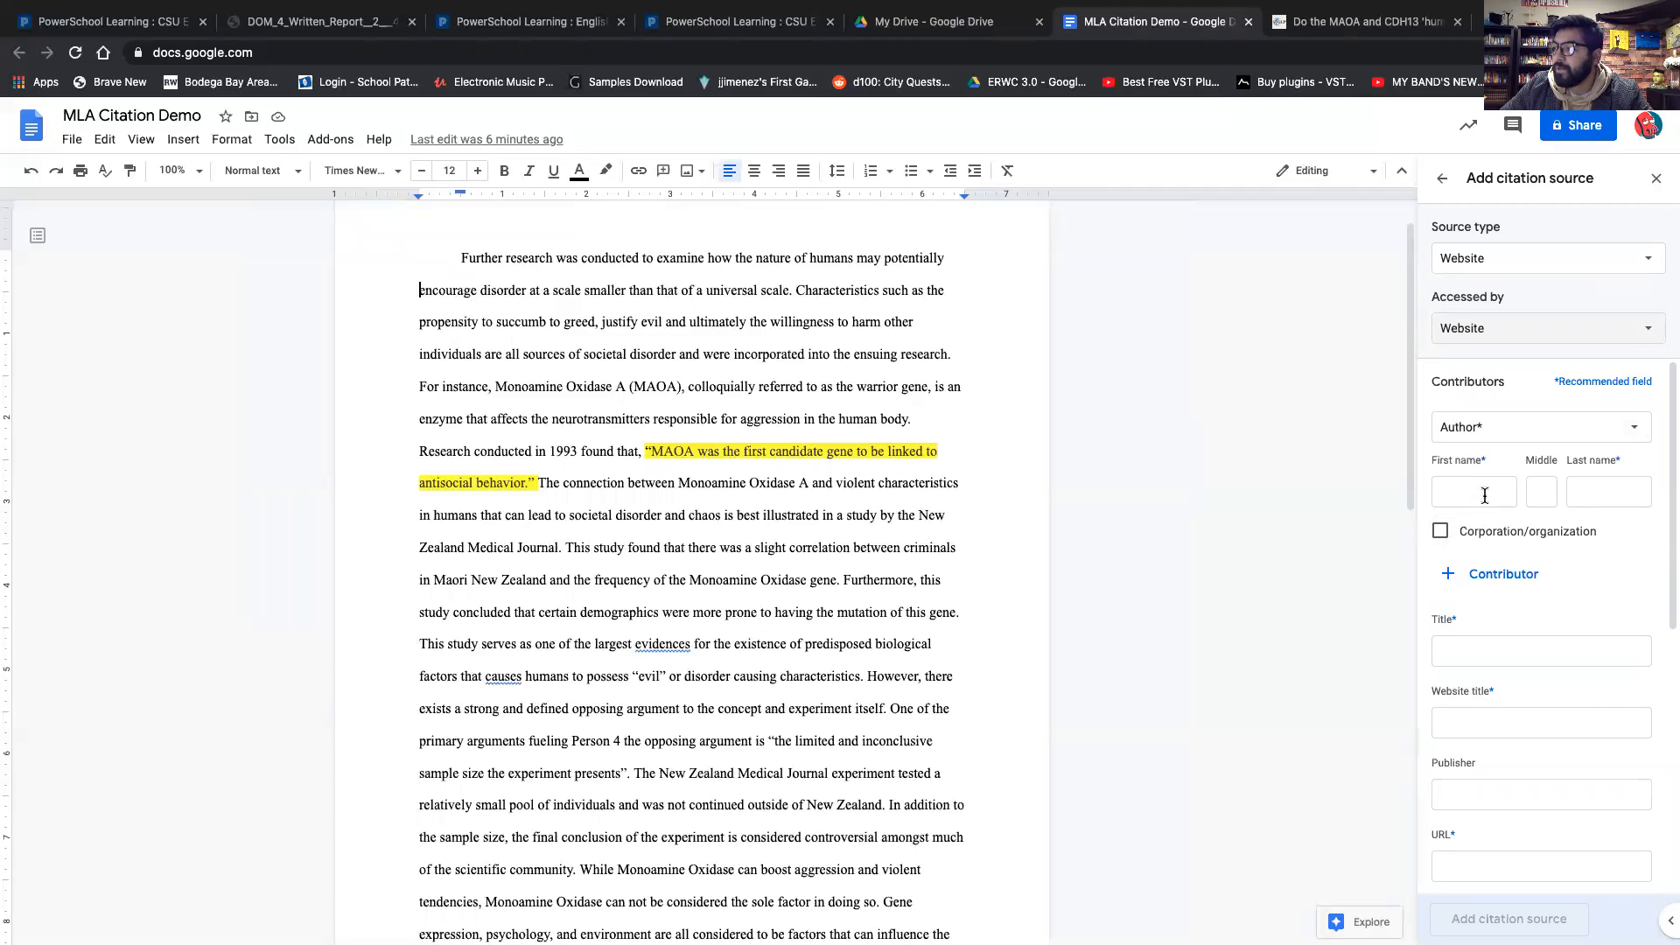
click(1444, 497)
click(1550, 489)
click(1583, 488)
Copy the author's name from the article and paste it into the first name field, keeping only the first name.
click(1315, 35)
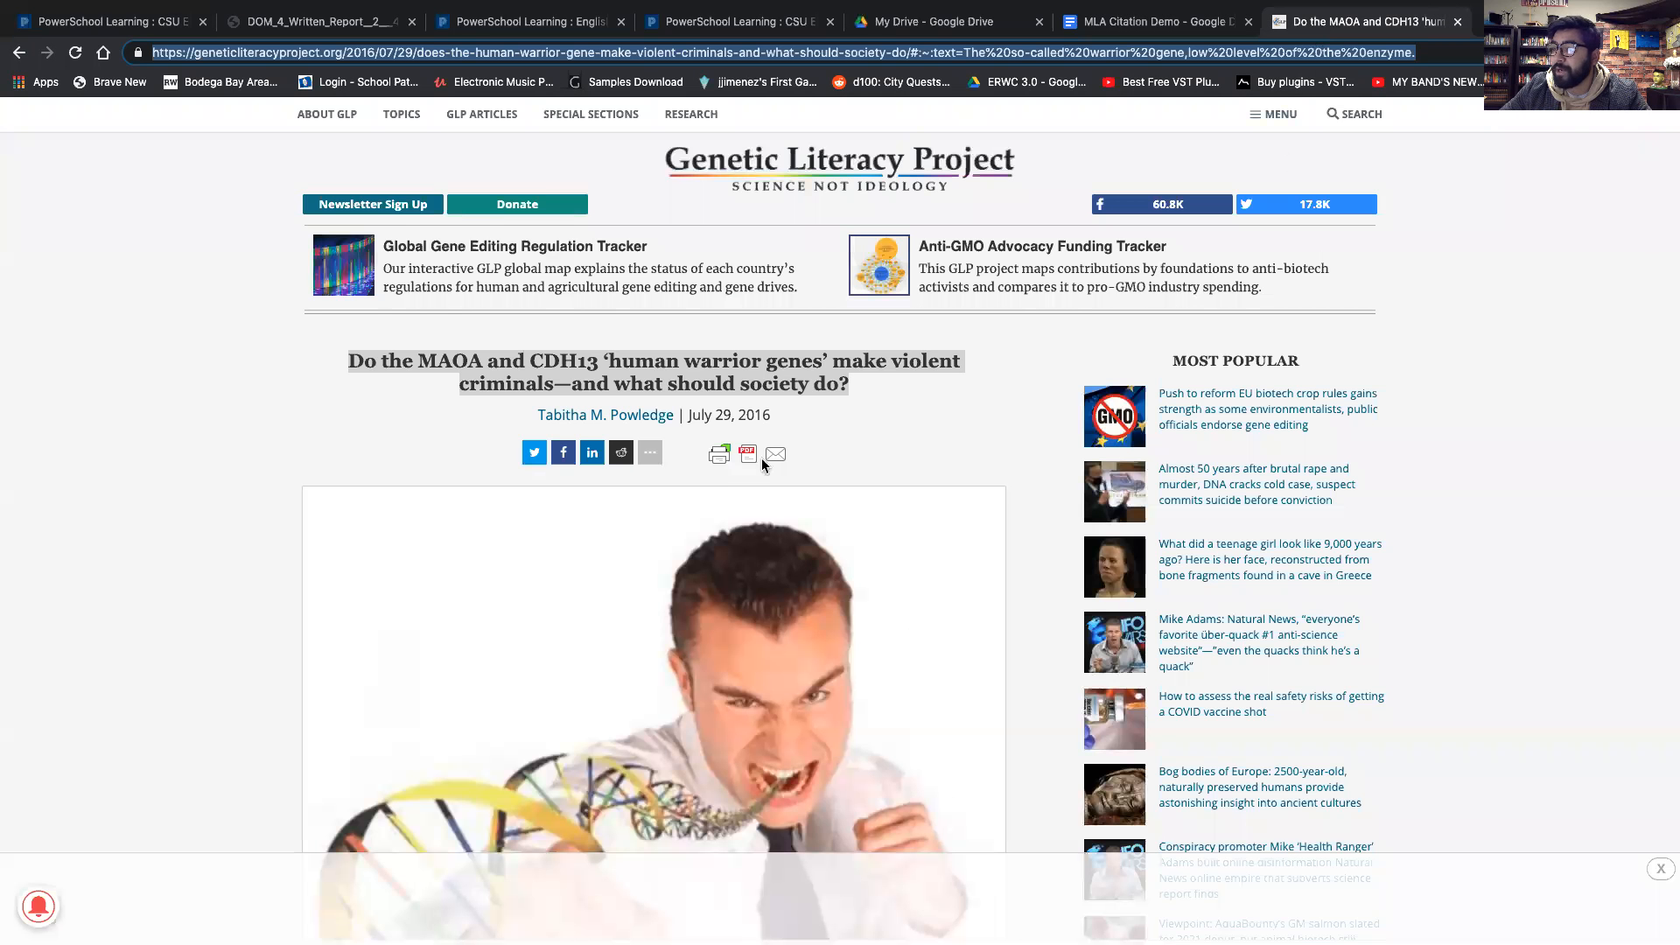
scroll(476, 370, down, 2)
drag(537, 315, 679, 324)
key(super+c)
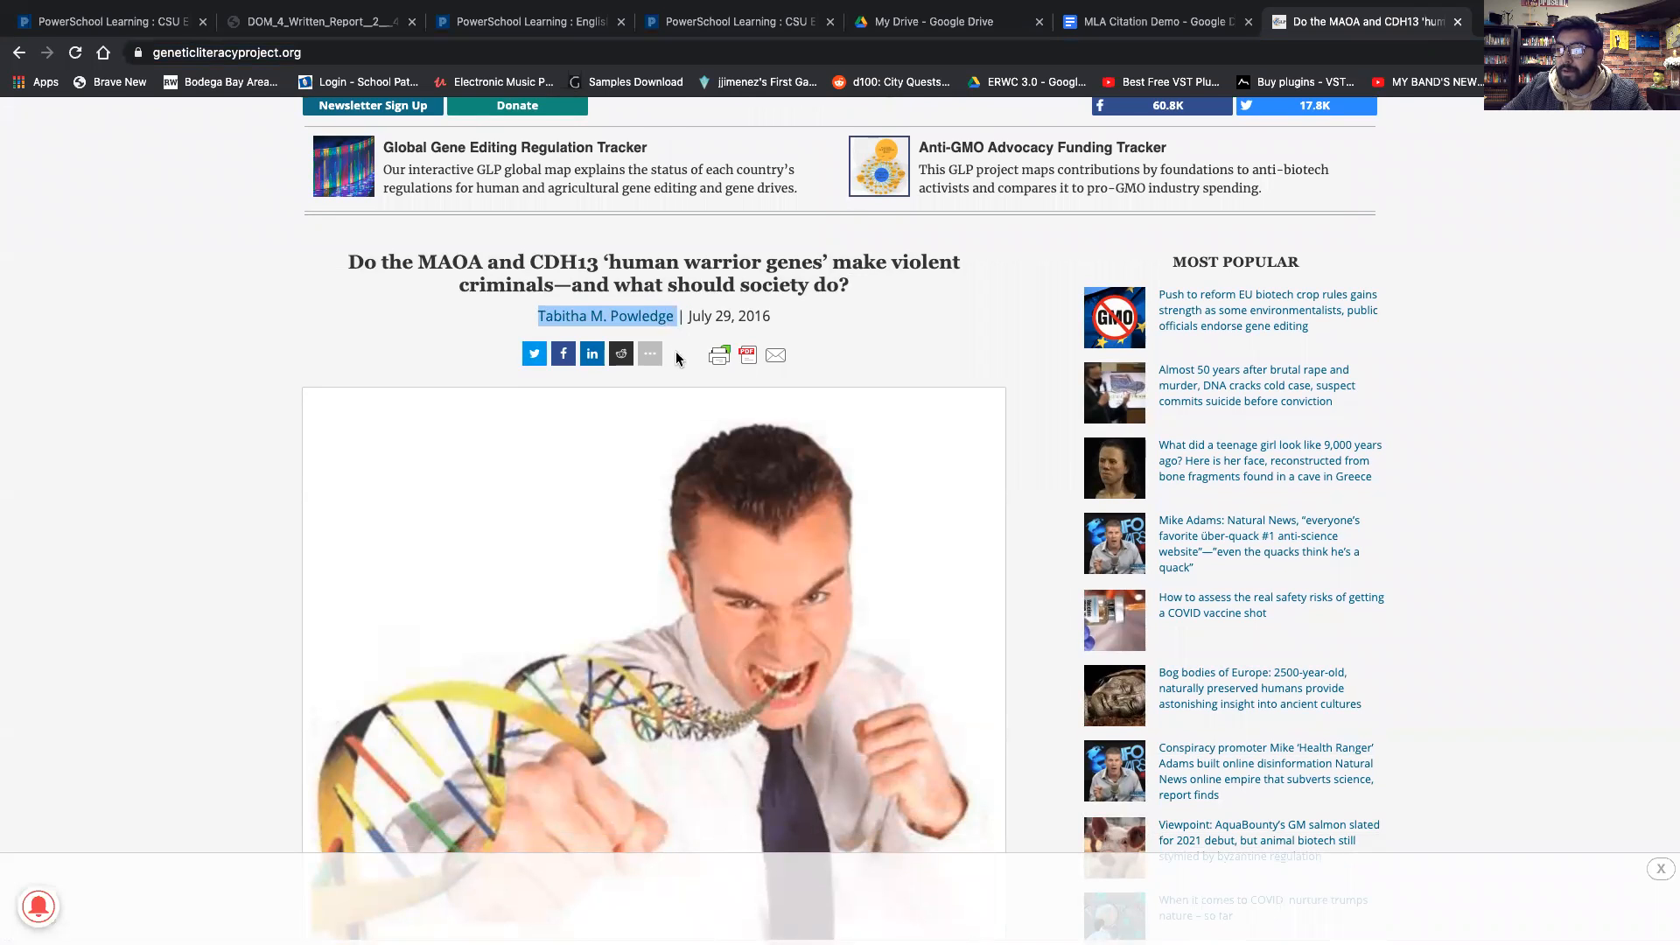
click(1155, 21)
click(1453, 493)
key(super+v)
mouse_move(1510, 493)
mouse_down()
mouse_move(1428, 497)
mouse_move(1484, 492)
mouse_up()
key(super+x)
click(1545, 493)
key(super+v)
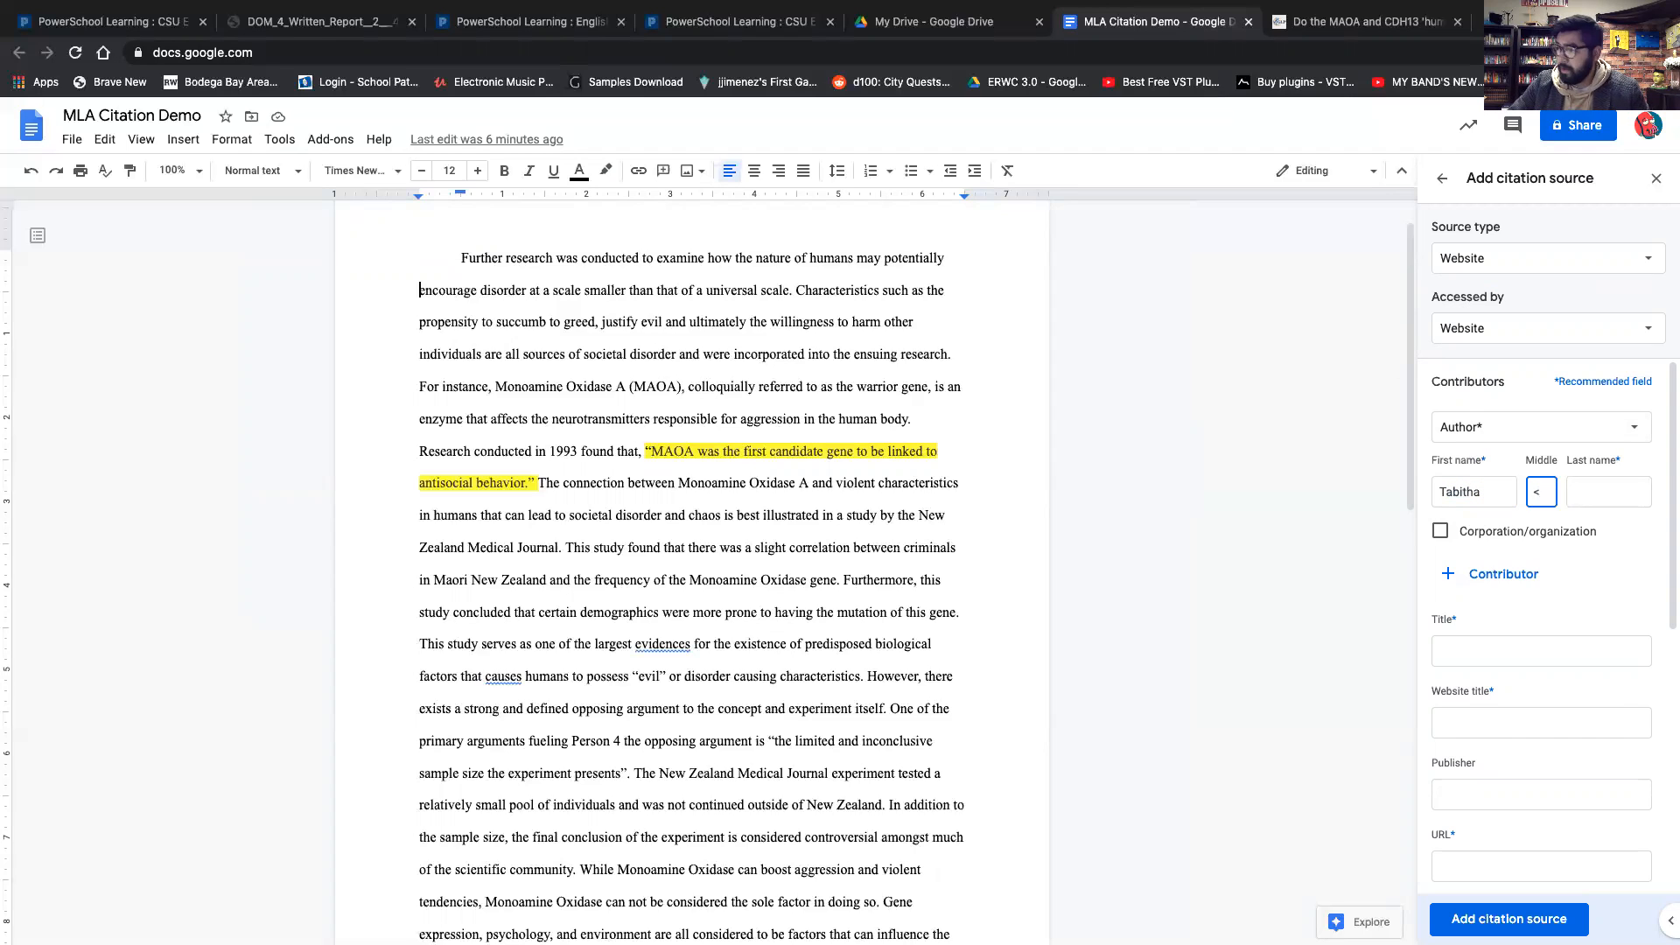
Fill in the author's middle initial and last name fields.
text(M)
key(Tab)
key(super+v)
key(ctrl+Left)
key(ctrl+Right)
drag(1634, 492, 1470, 493)
key(BackSpace)
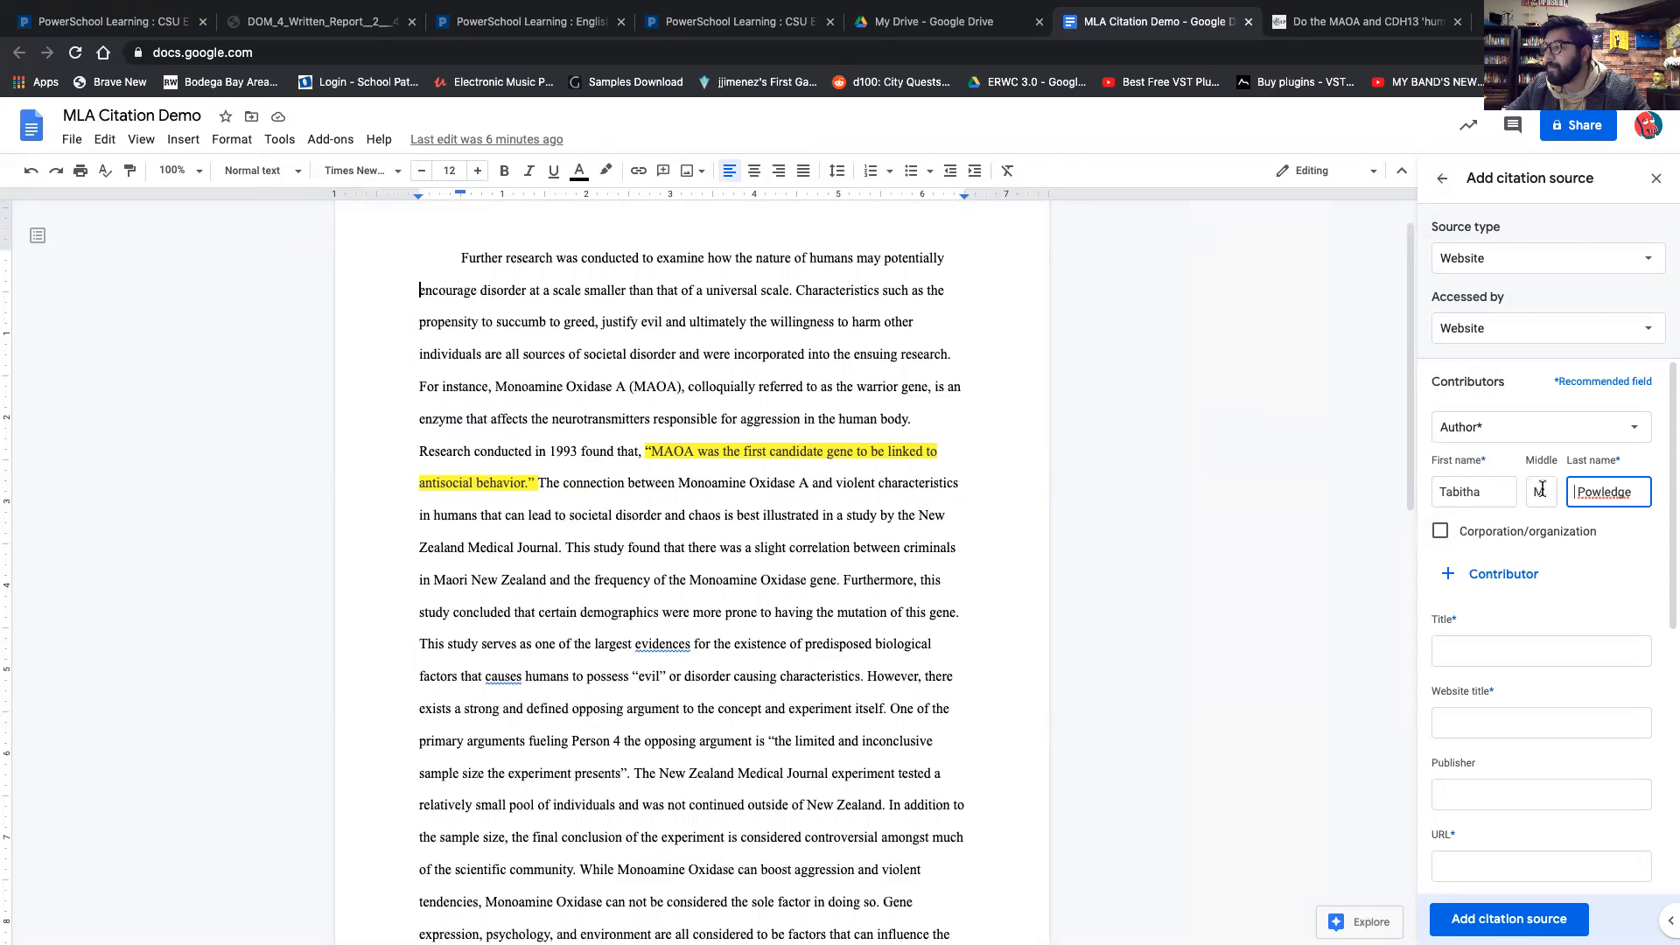
Copy the article's headline from the source page and paste it into the citation Title field.
scroll(1497, 595, down, 1)
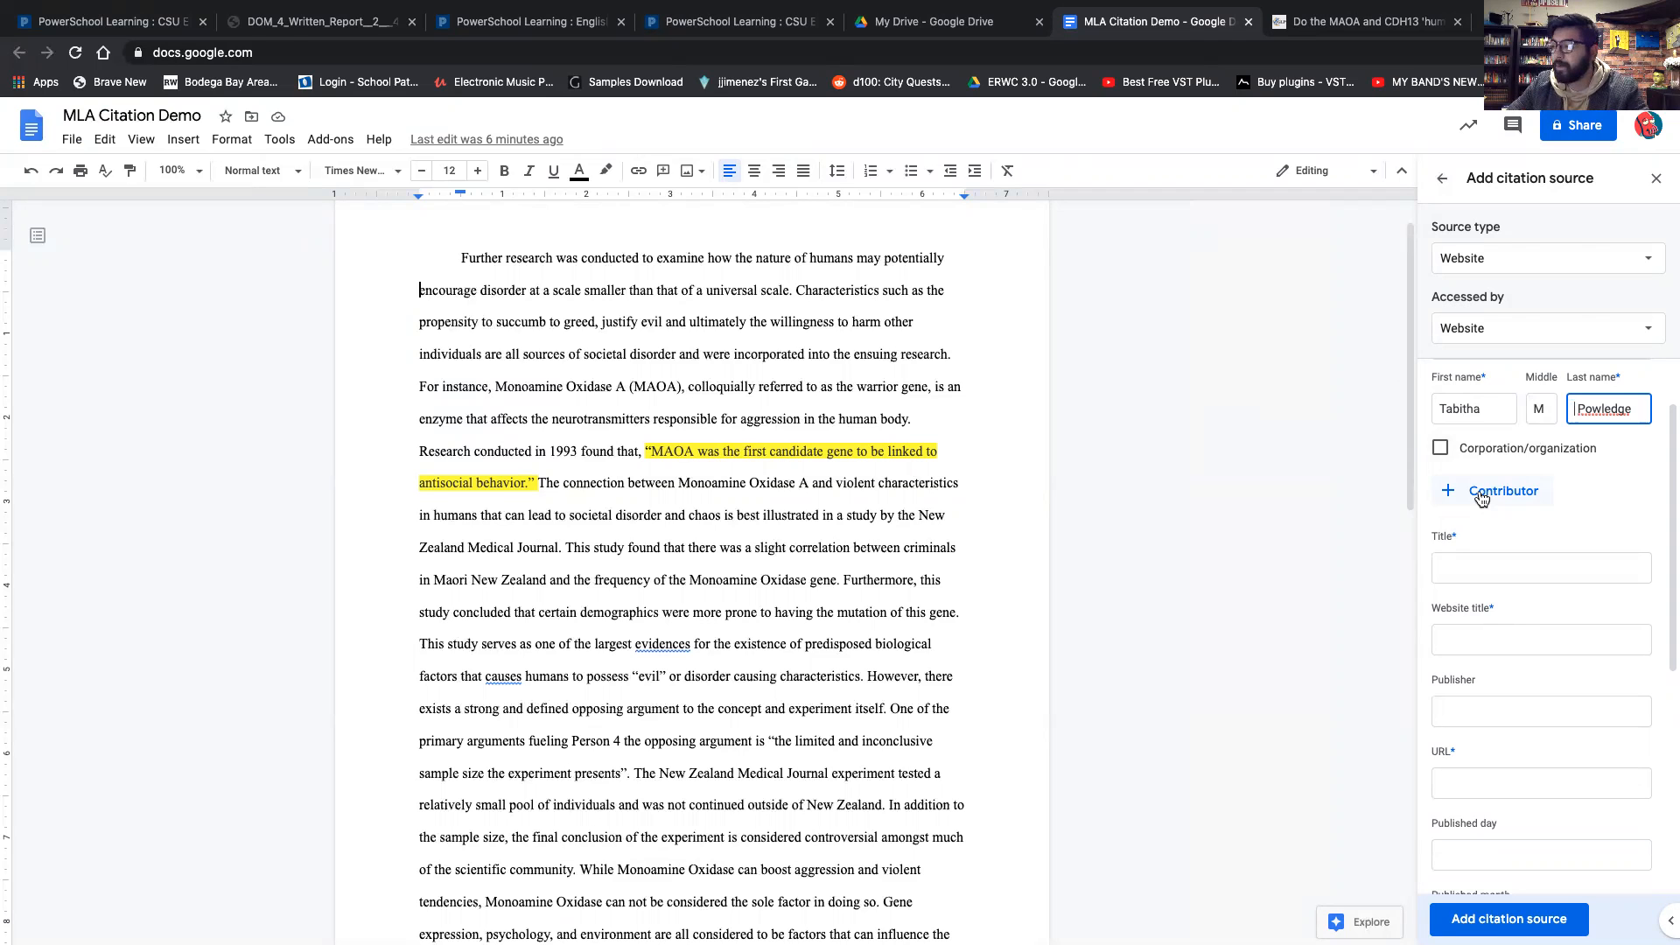
scroll(1485, 565, down, 3)
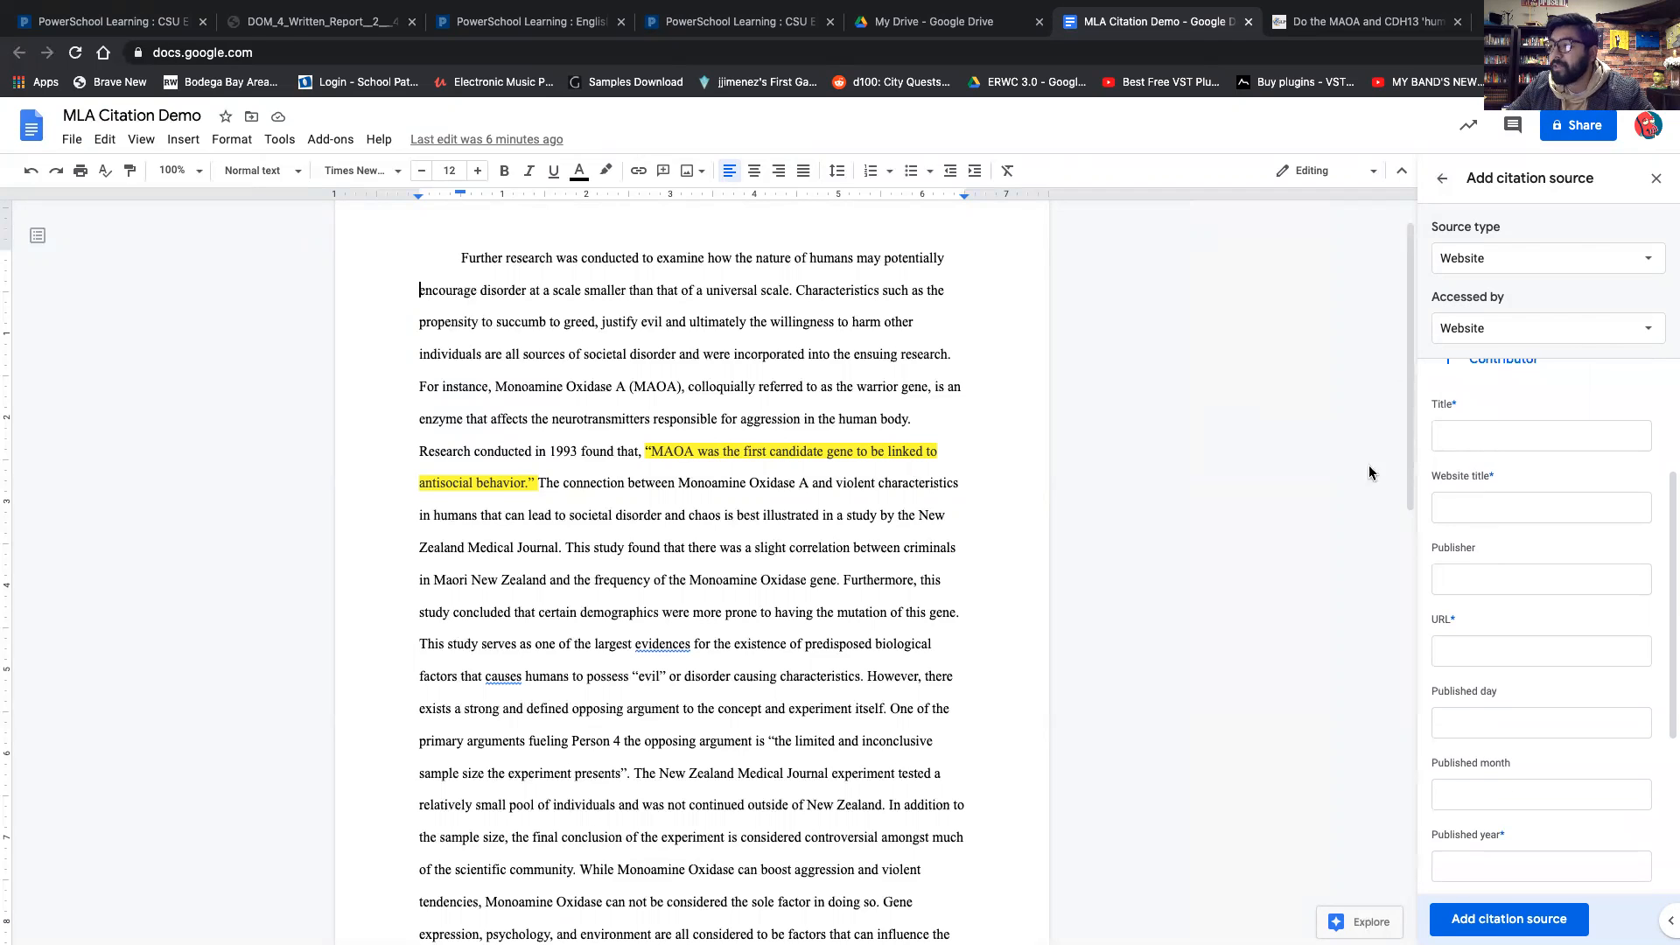
click(1479, 431)
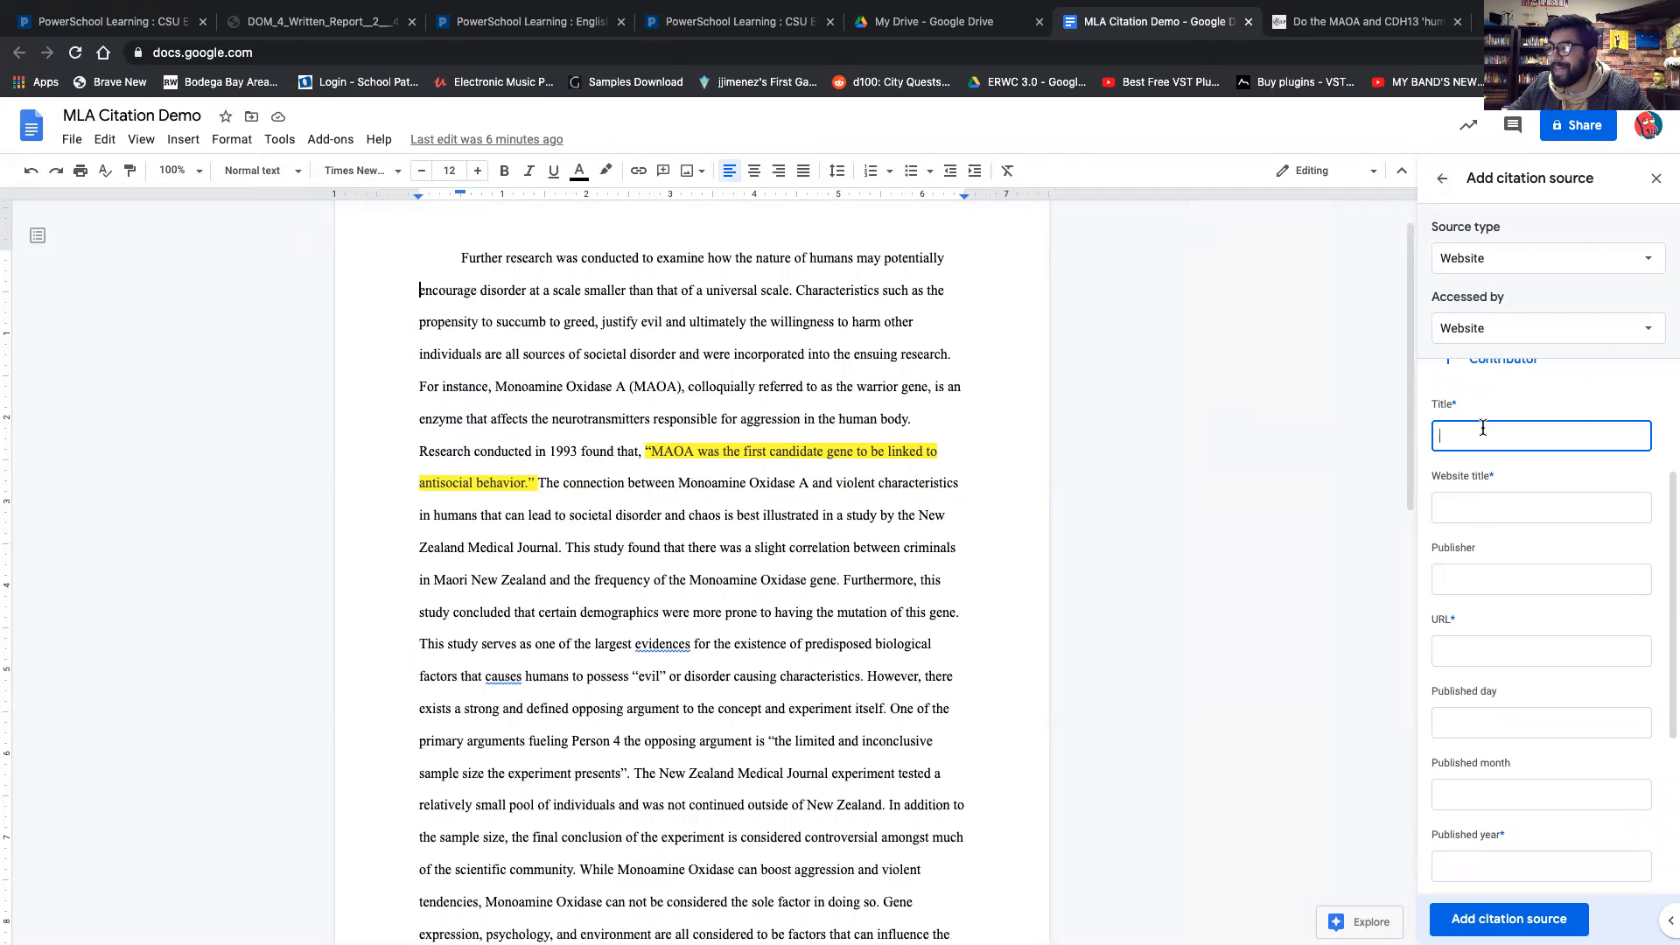
click(1345, 26)
drag(348, 262, 859, 285)
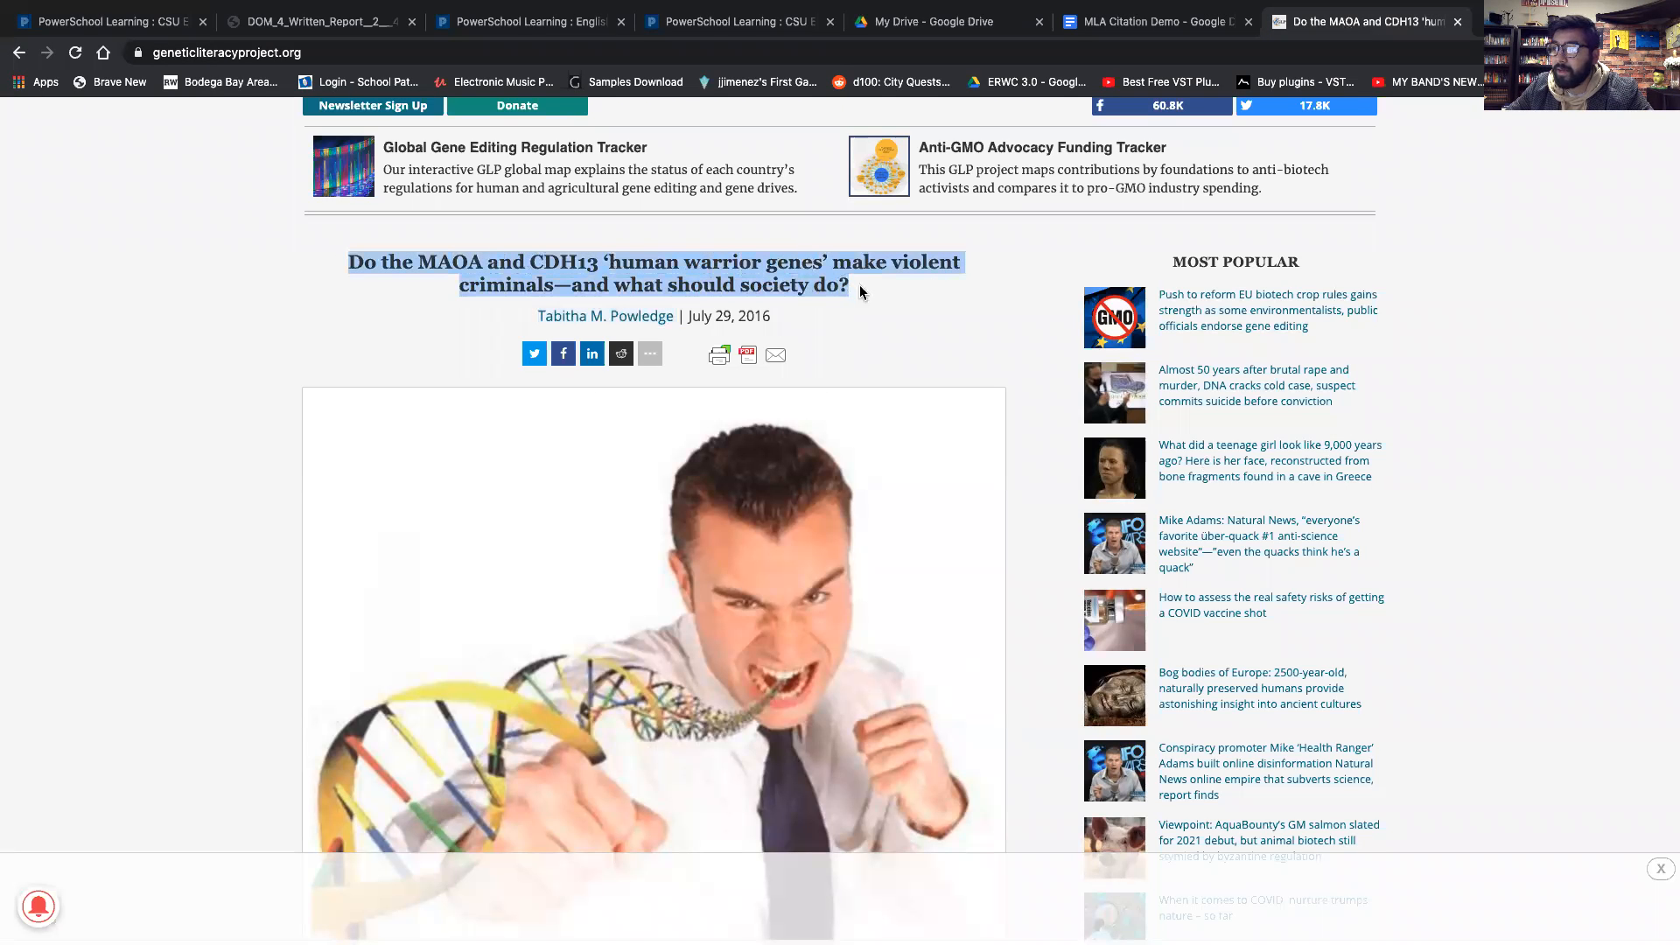
click(1158, 24)
key(super+v)
Enter Genetic Literacy Project as the website title.
click(1491, 507)
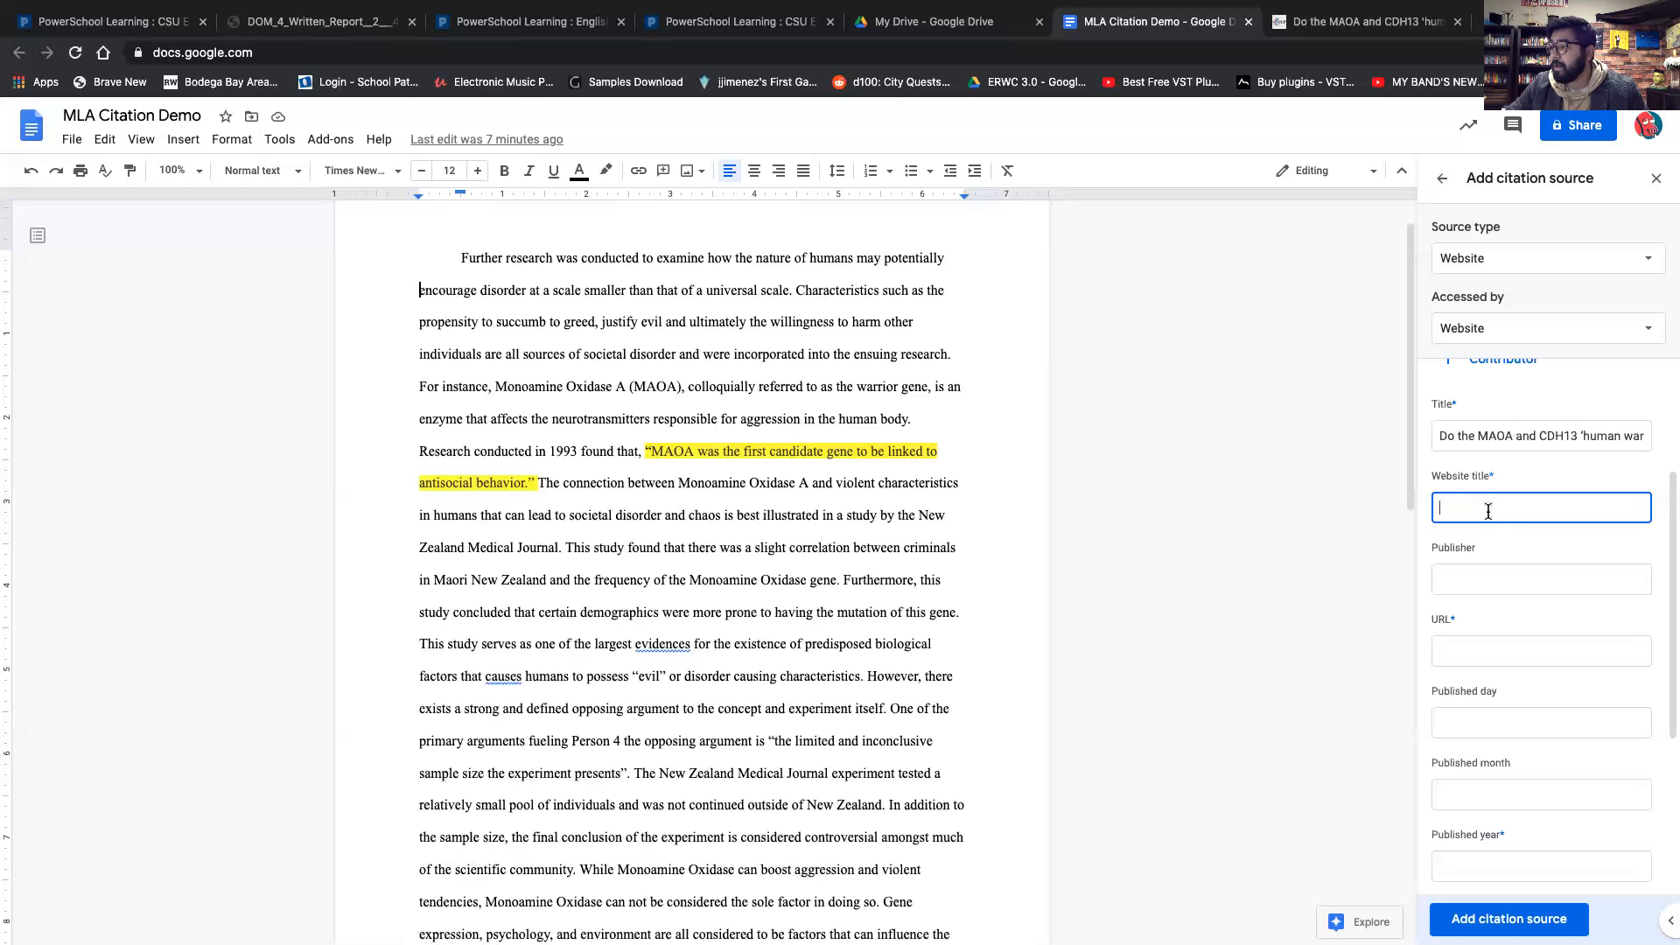
click(1360, 29)
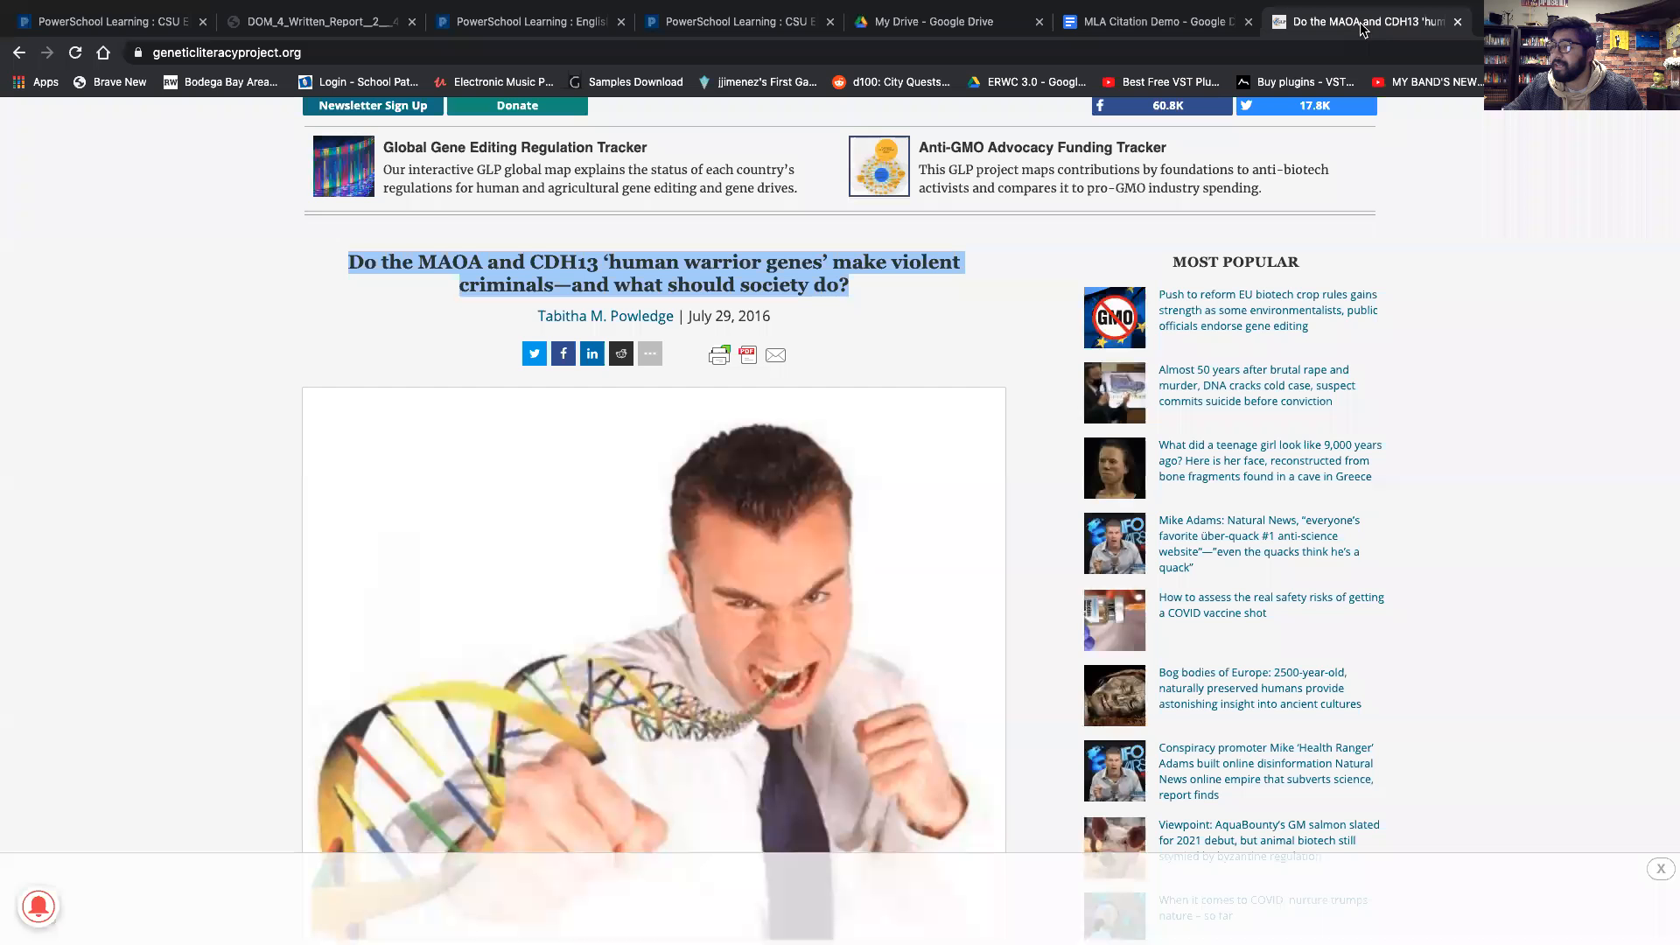
scroll(873, 217, up, 2)
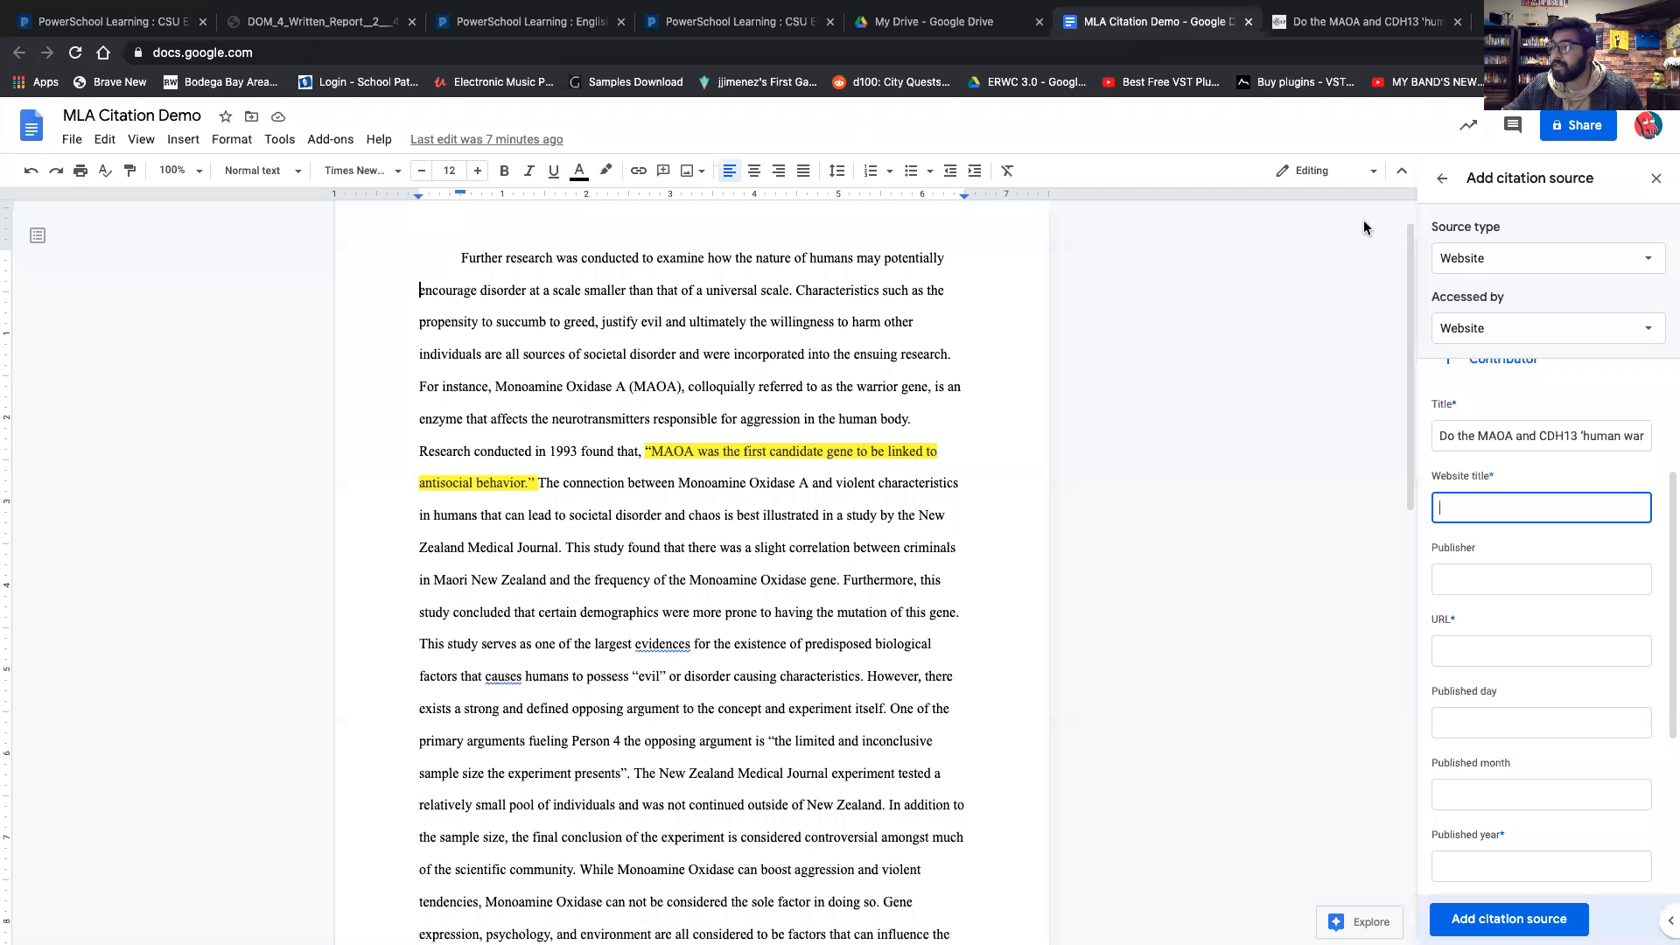
click(1151, 25)
text(Genetic Literacy Project)
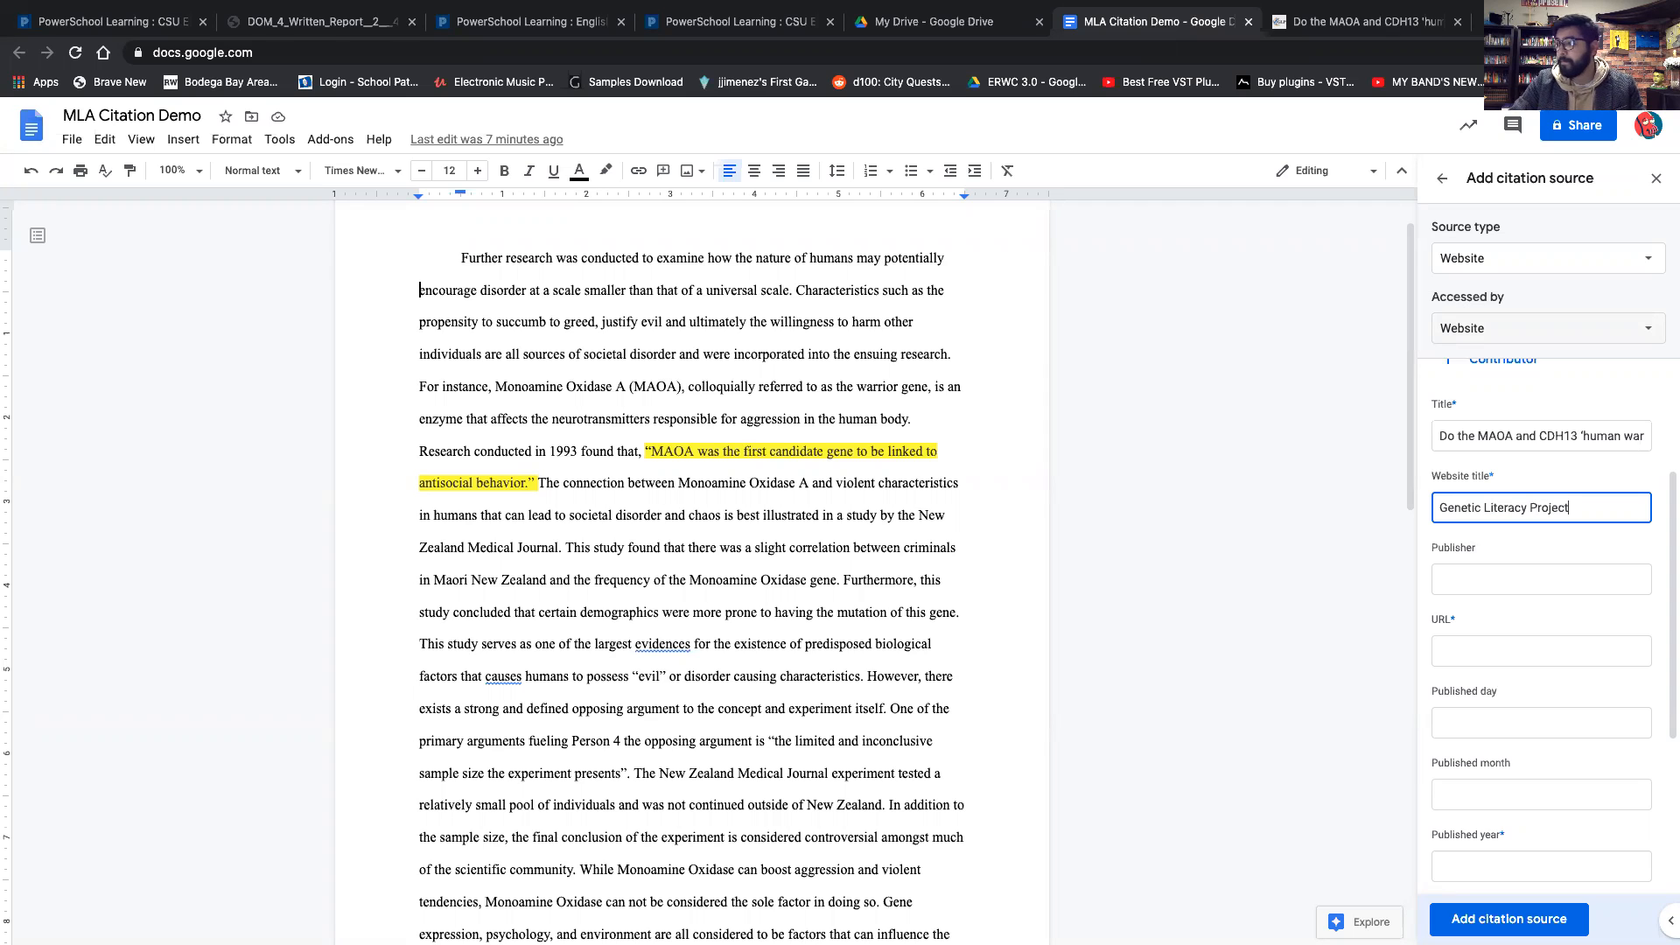
Copy the article's web address and paste it into the citation URL field.
scroll(1490, 490, down, 1)
click(1490, 477)
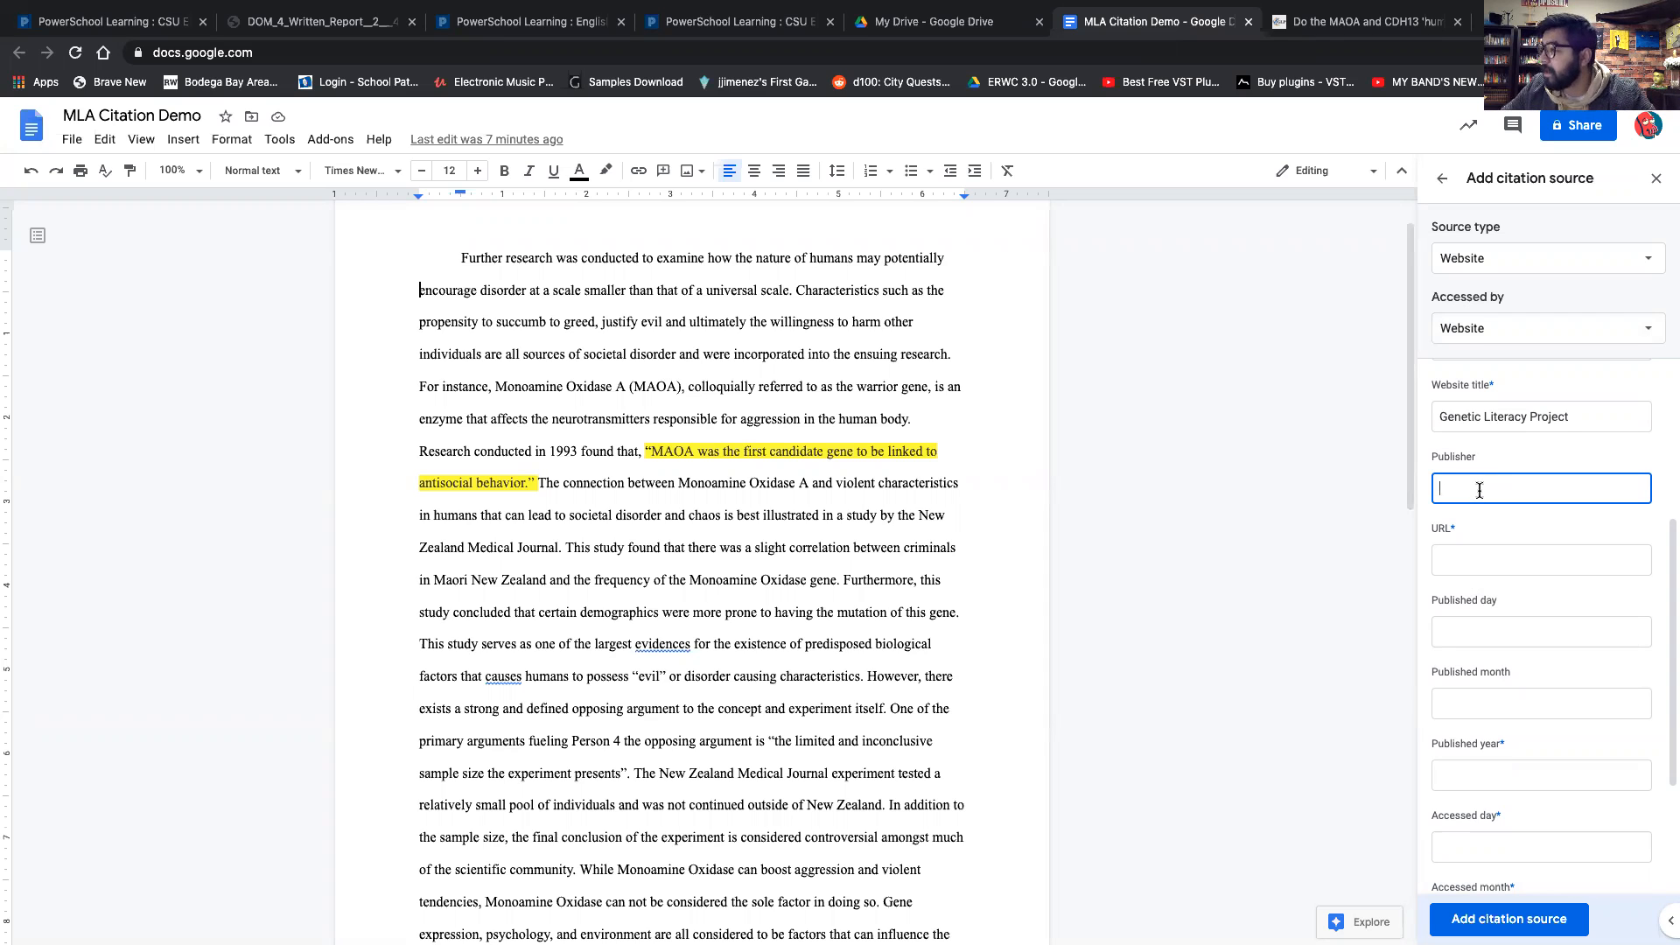
scroll(1502, 529, down, 1)
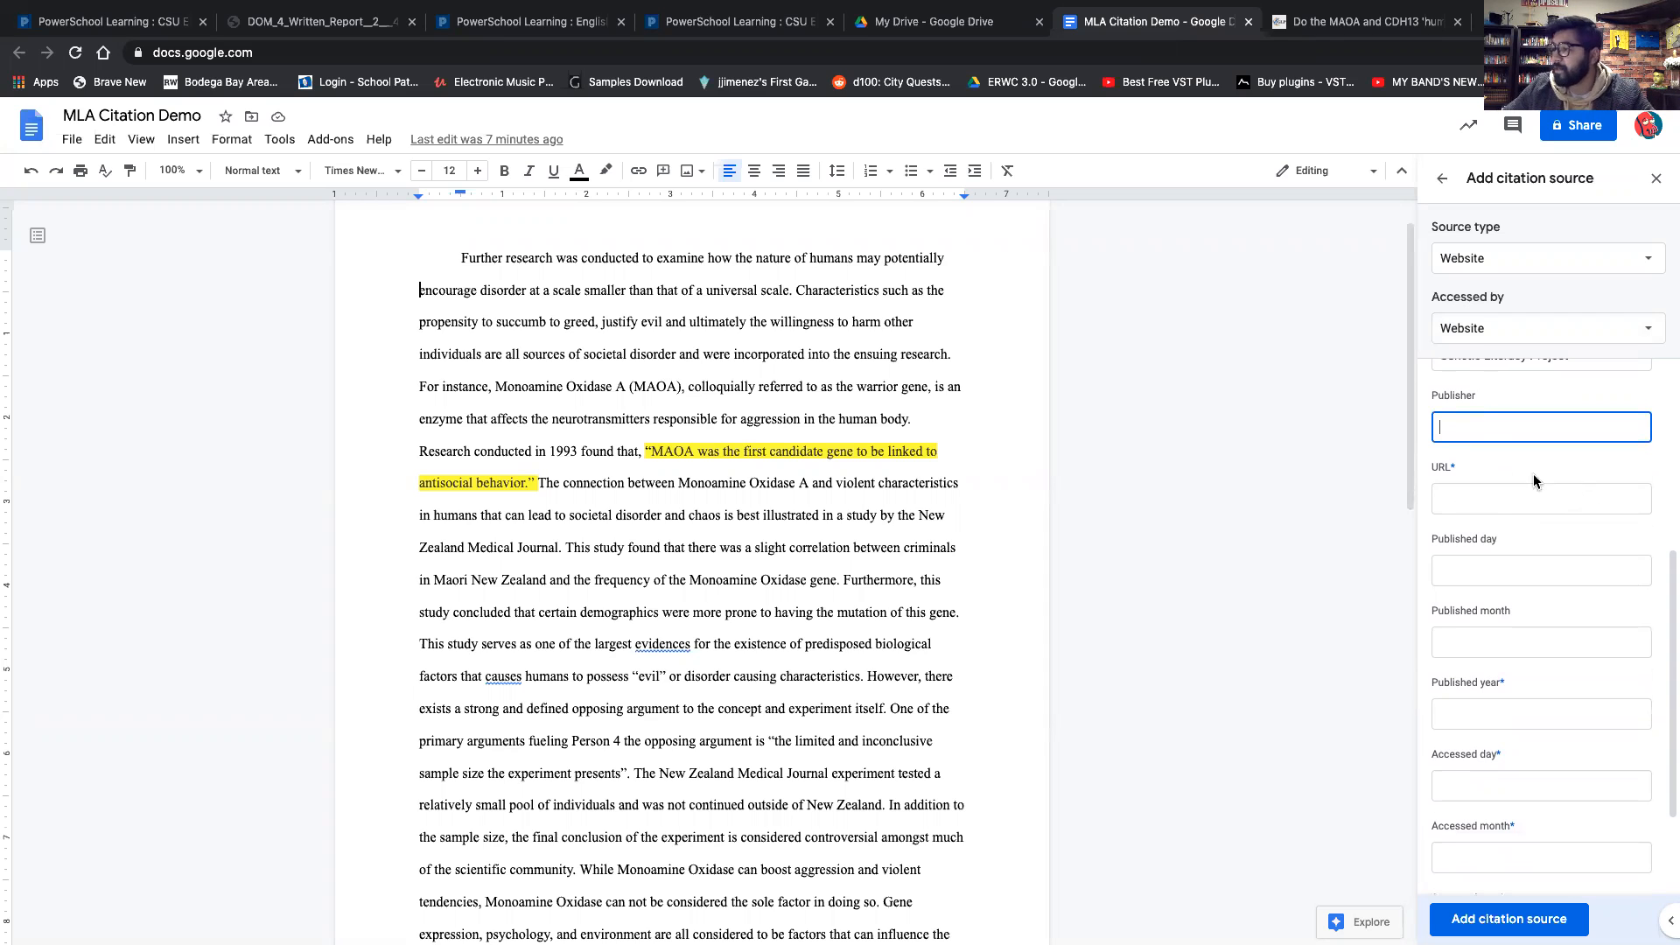
click(1500, 500)
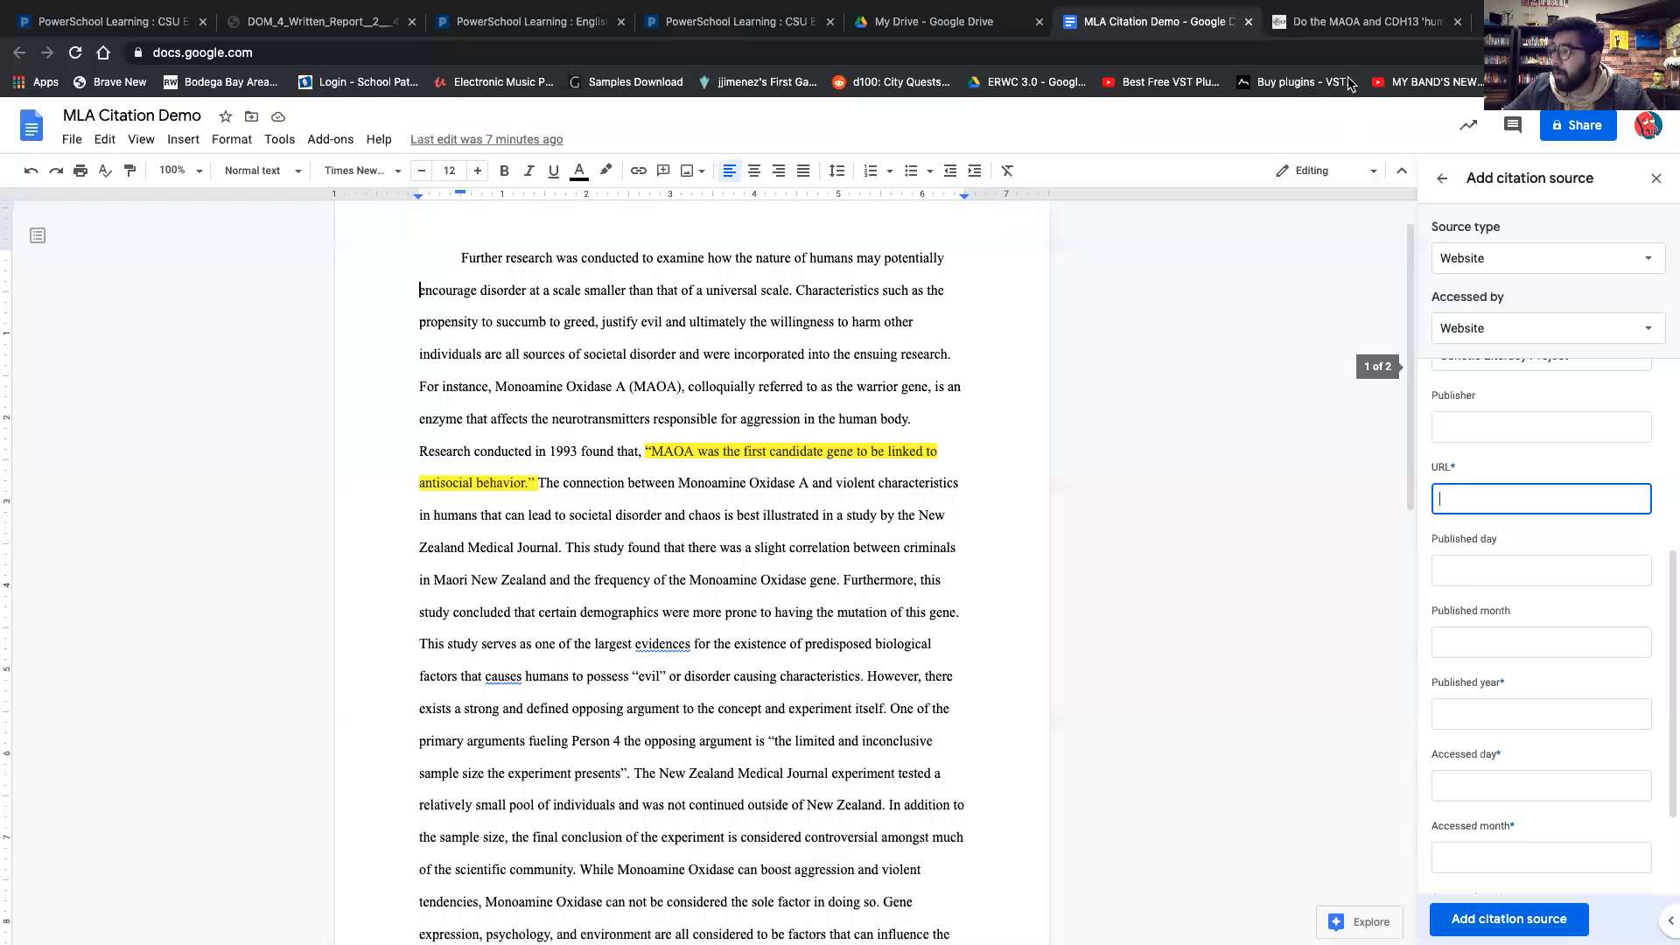
click(1360, 21)
click(465, 52)
key(super+c)
click(1138, 21)
key(super+v)
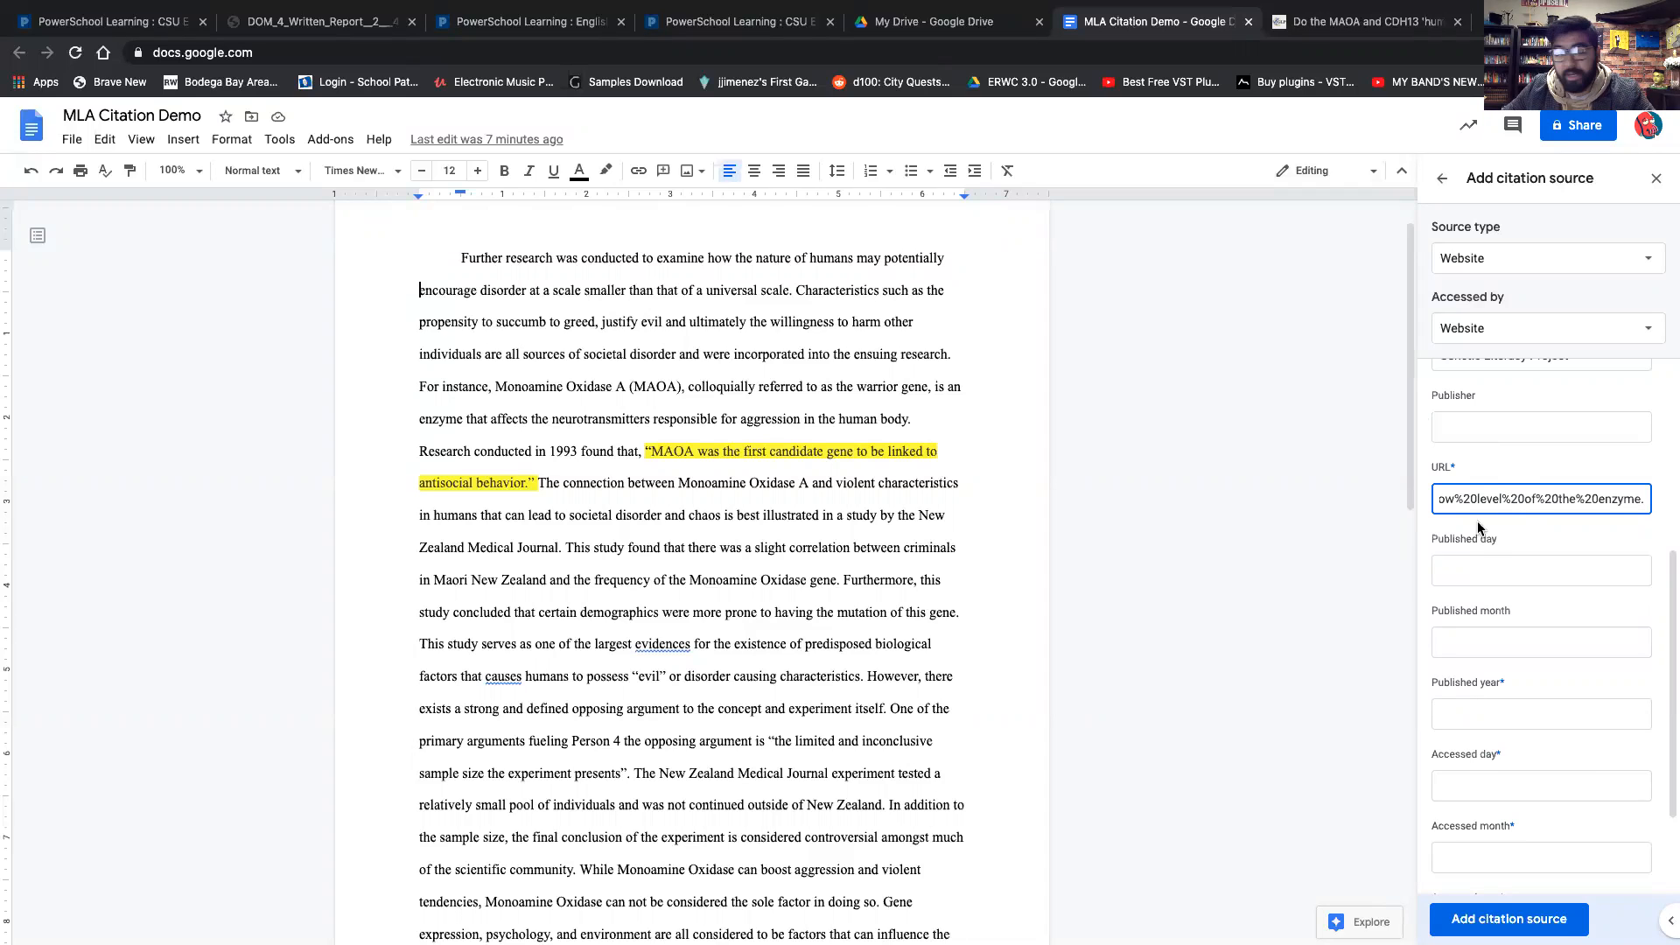
Examine the published and accessed date fields of the citation form.
scroll(1509, 546, down, 1)
click(1489, 505)
scroll(1490, 520, down, 1)
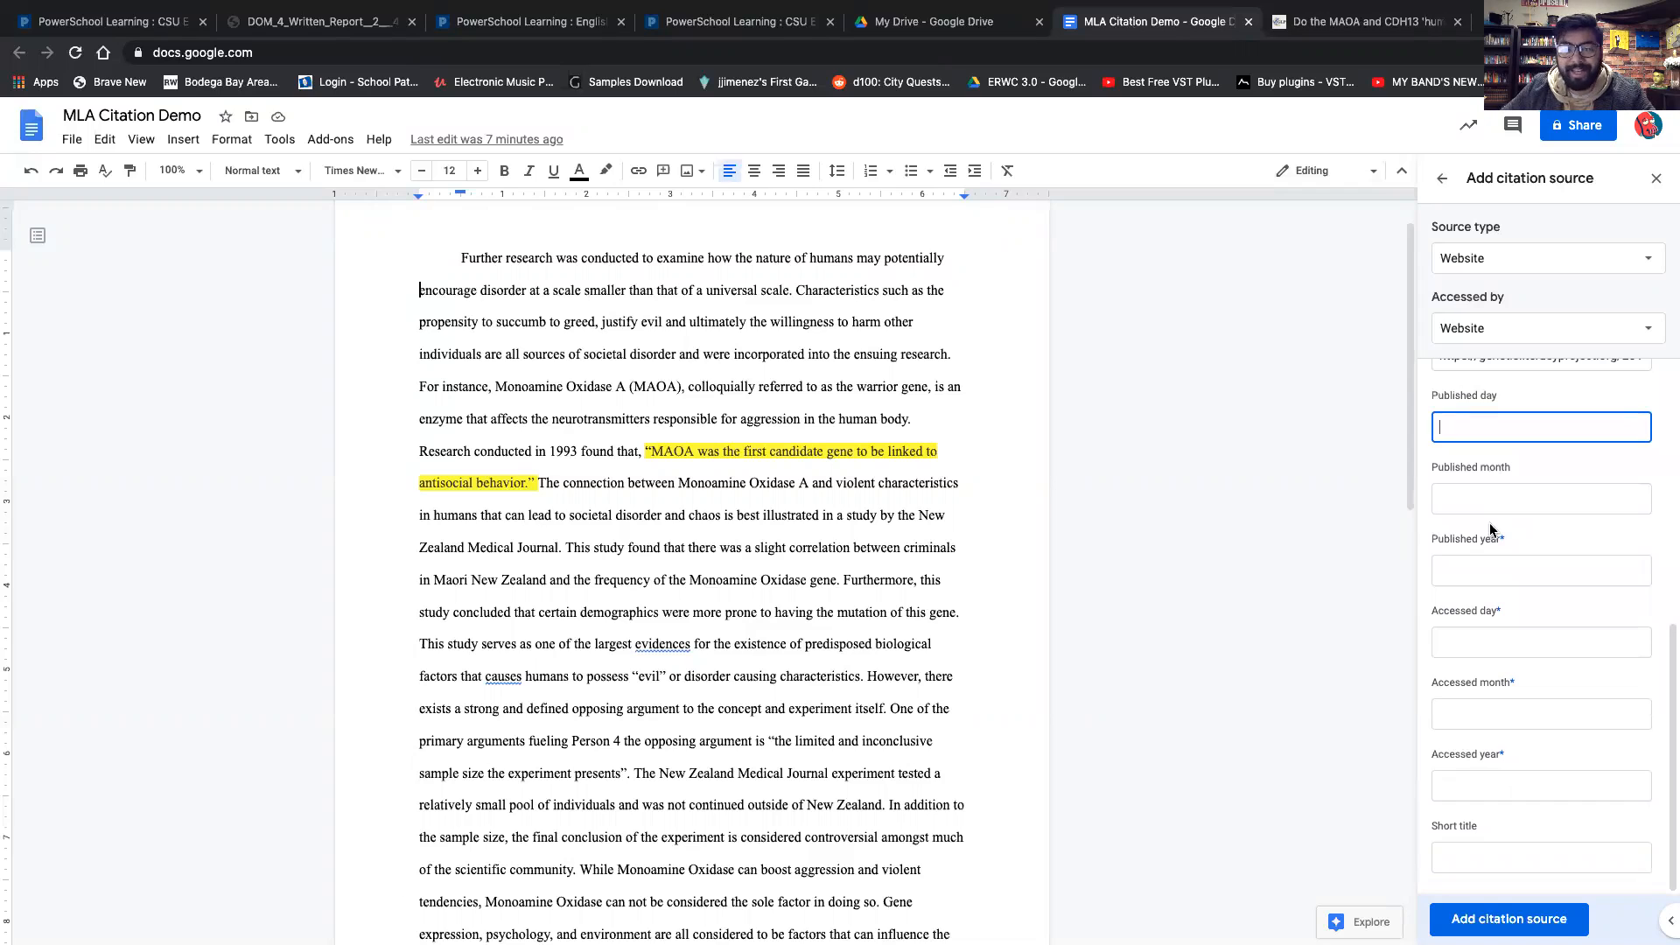
click(1517, 533)
click(1523, 491)
click(1498, 575)
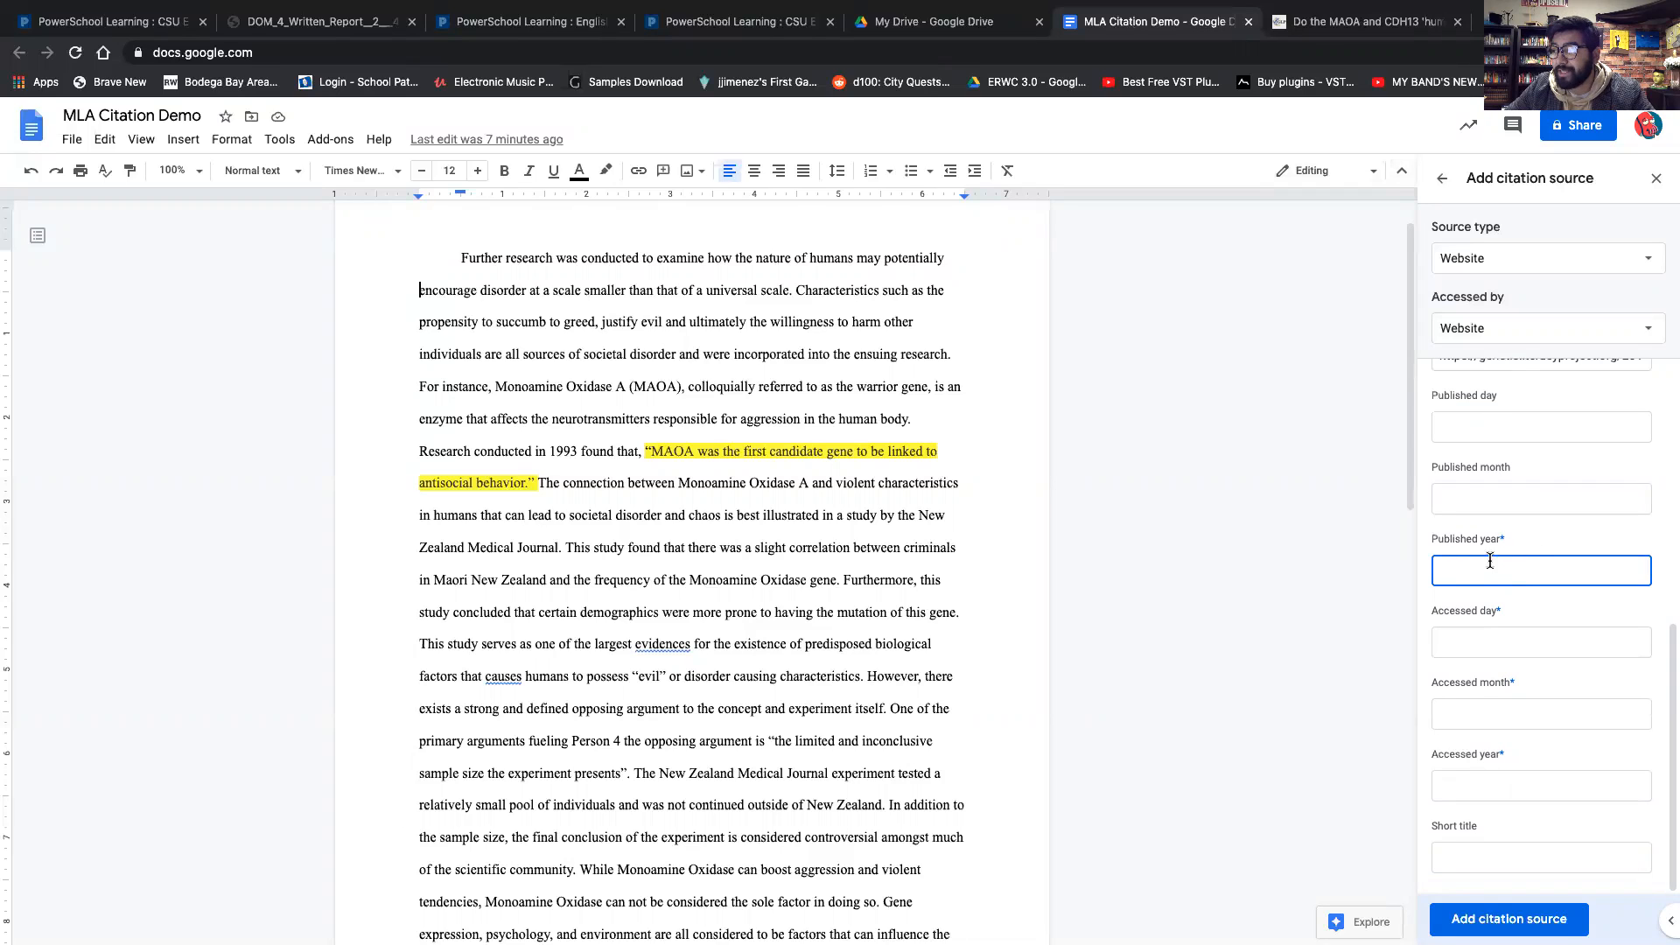
click(1473, 435)
click(1488, 511)
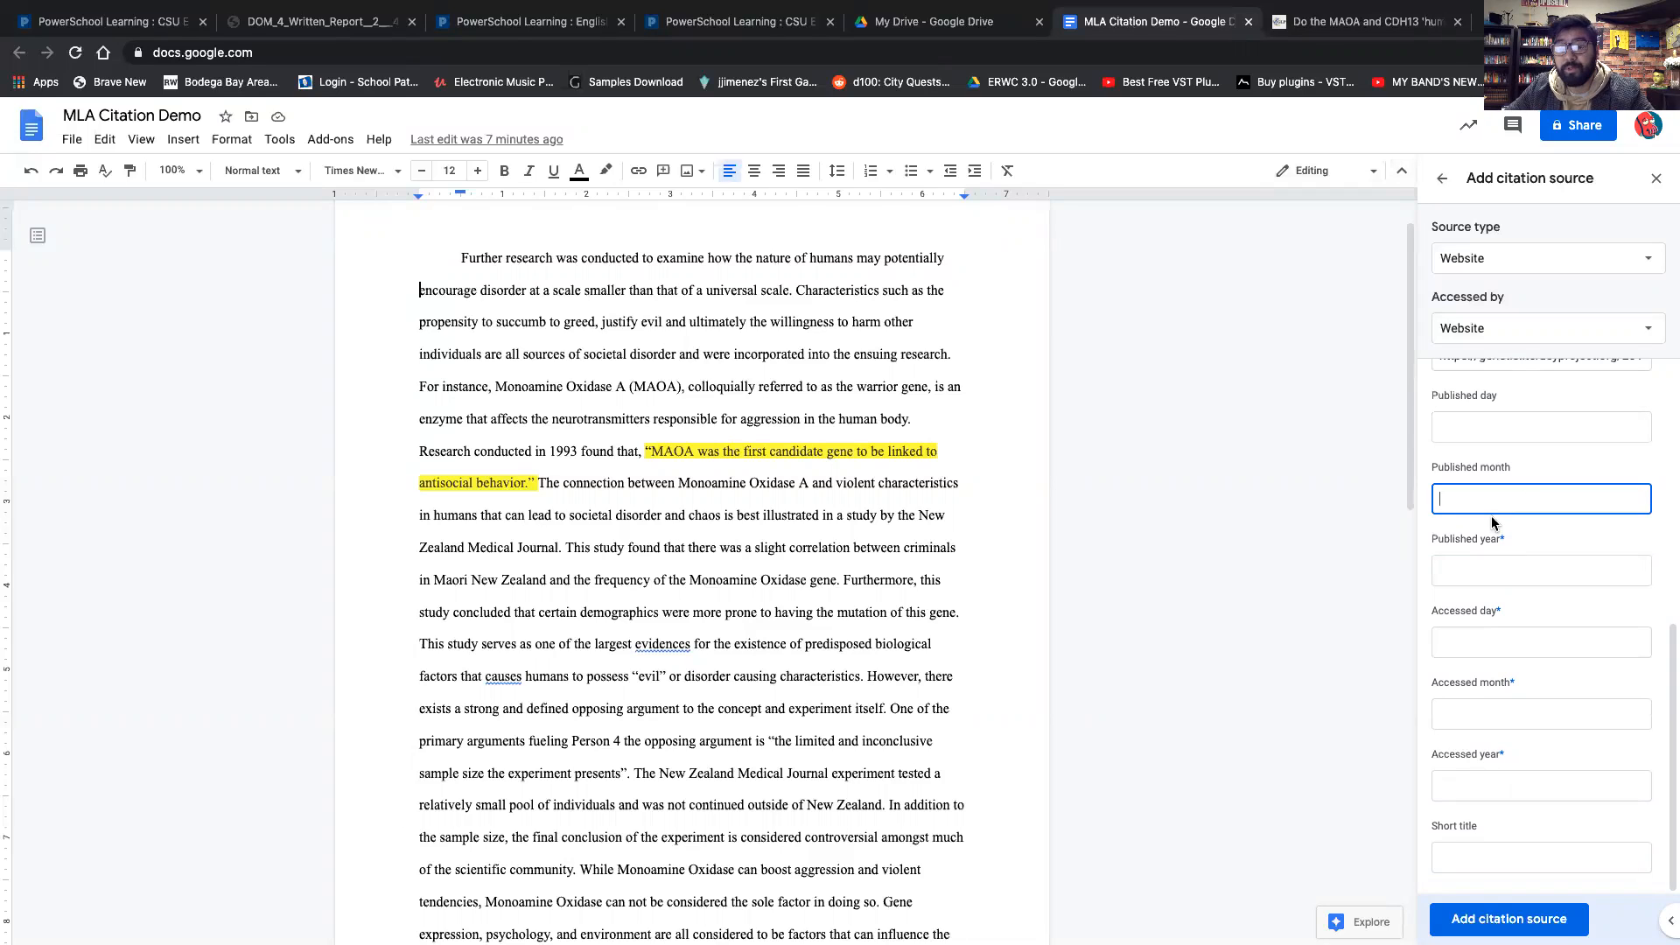
click(1512, 574)
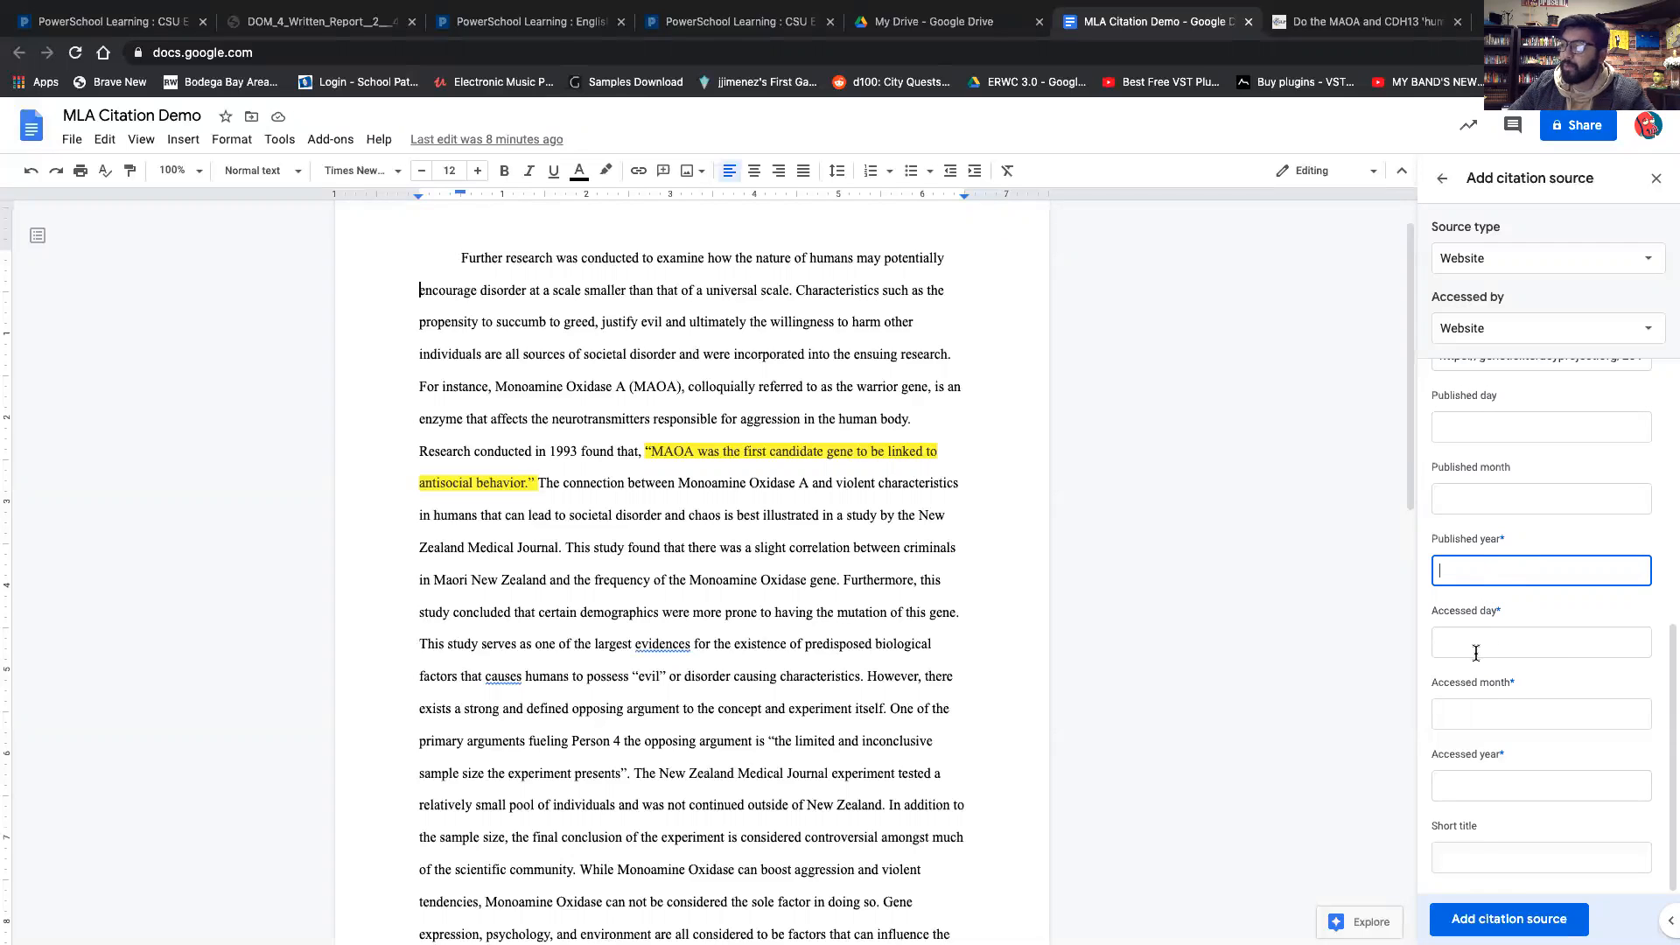
click(1475, 712)
click(1473, 790)
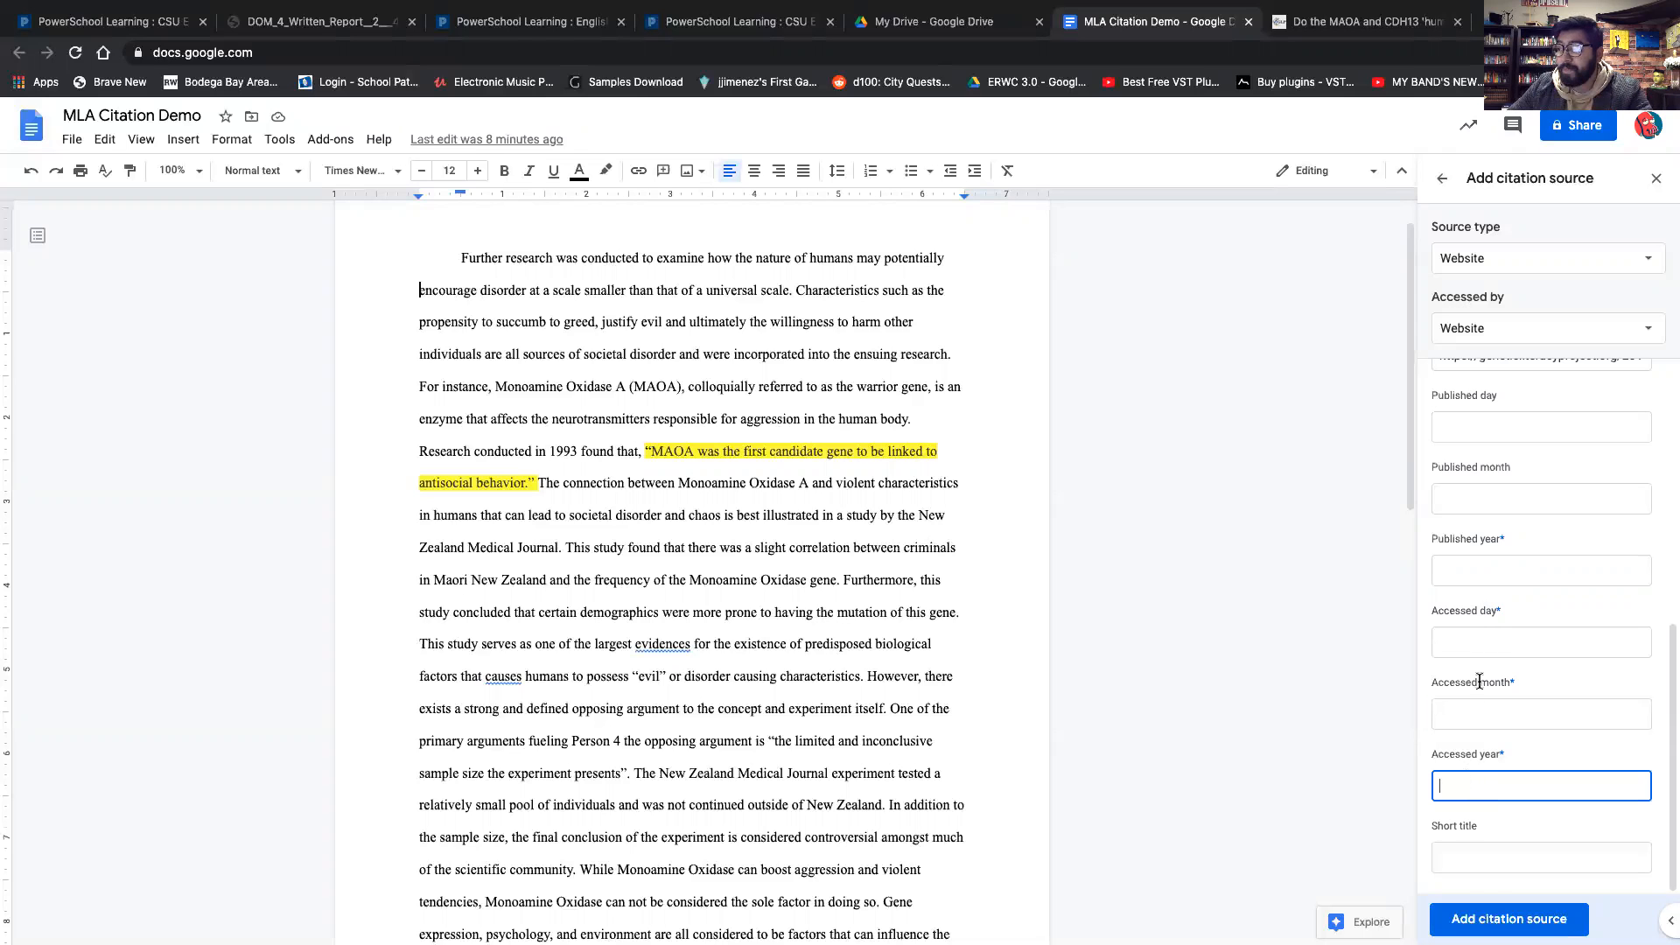
Look up the article's publication date on the source page.
drag(1431, 396, 1511, 560)
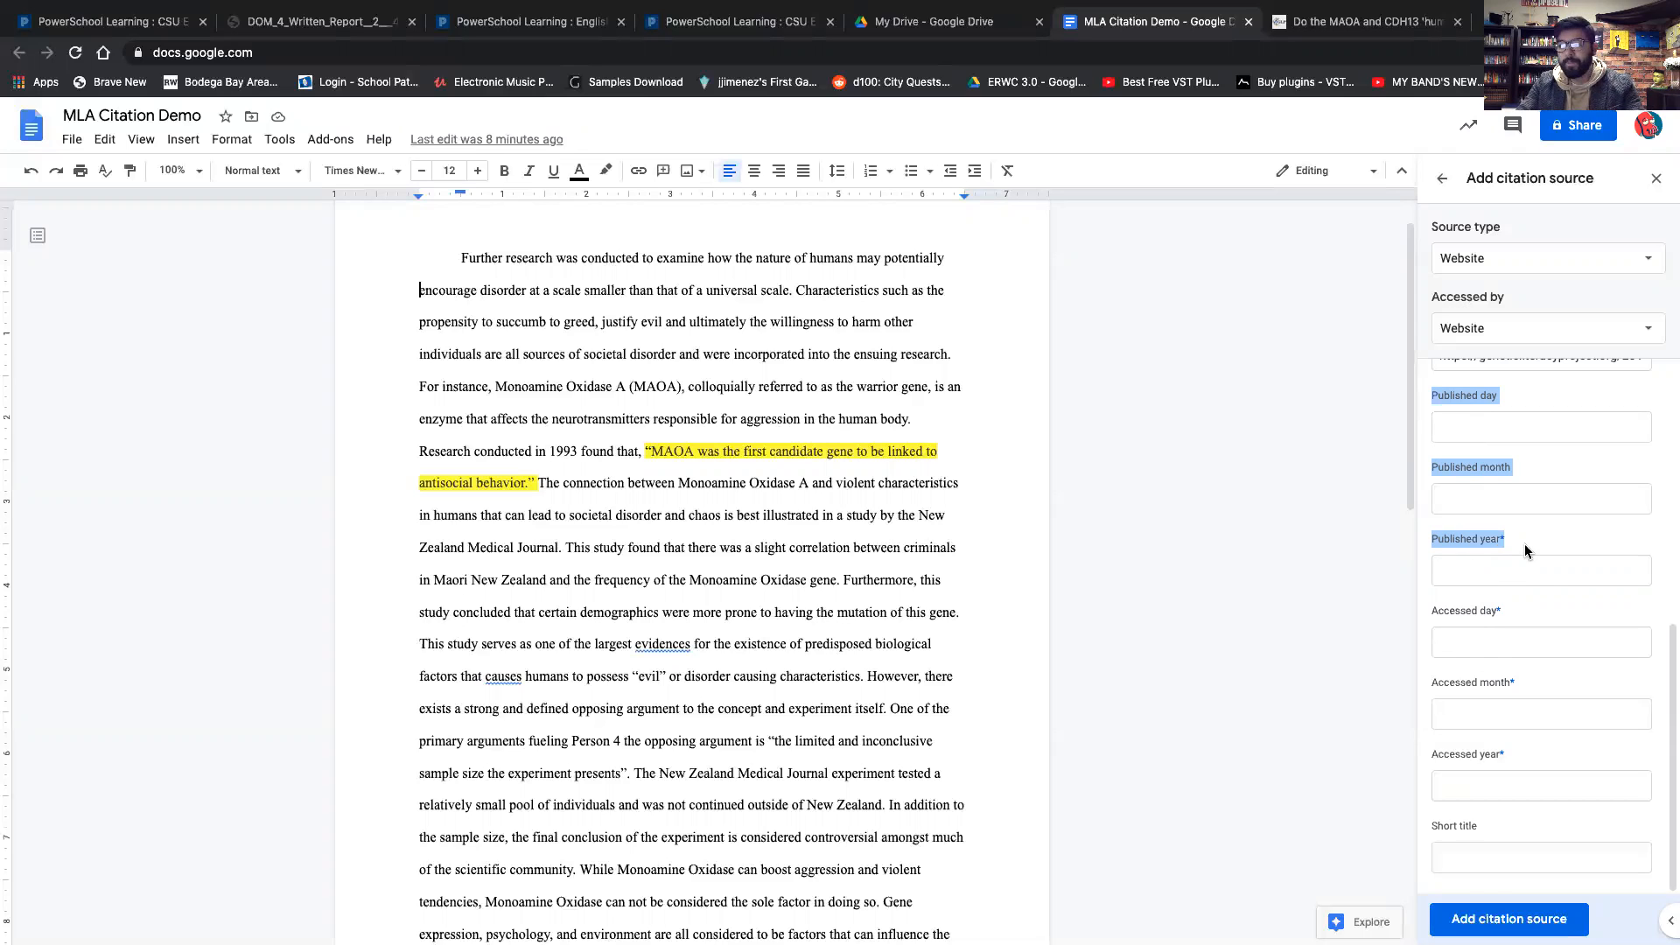
drag(1431, 610, 1519, 758)
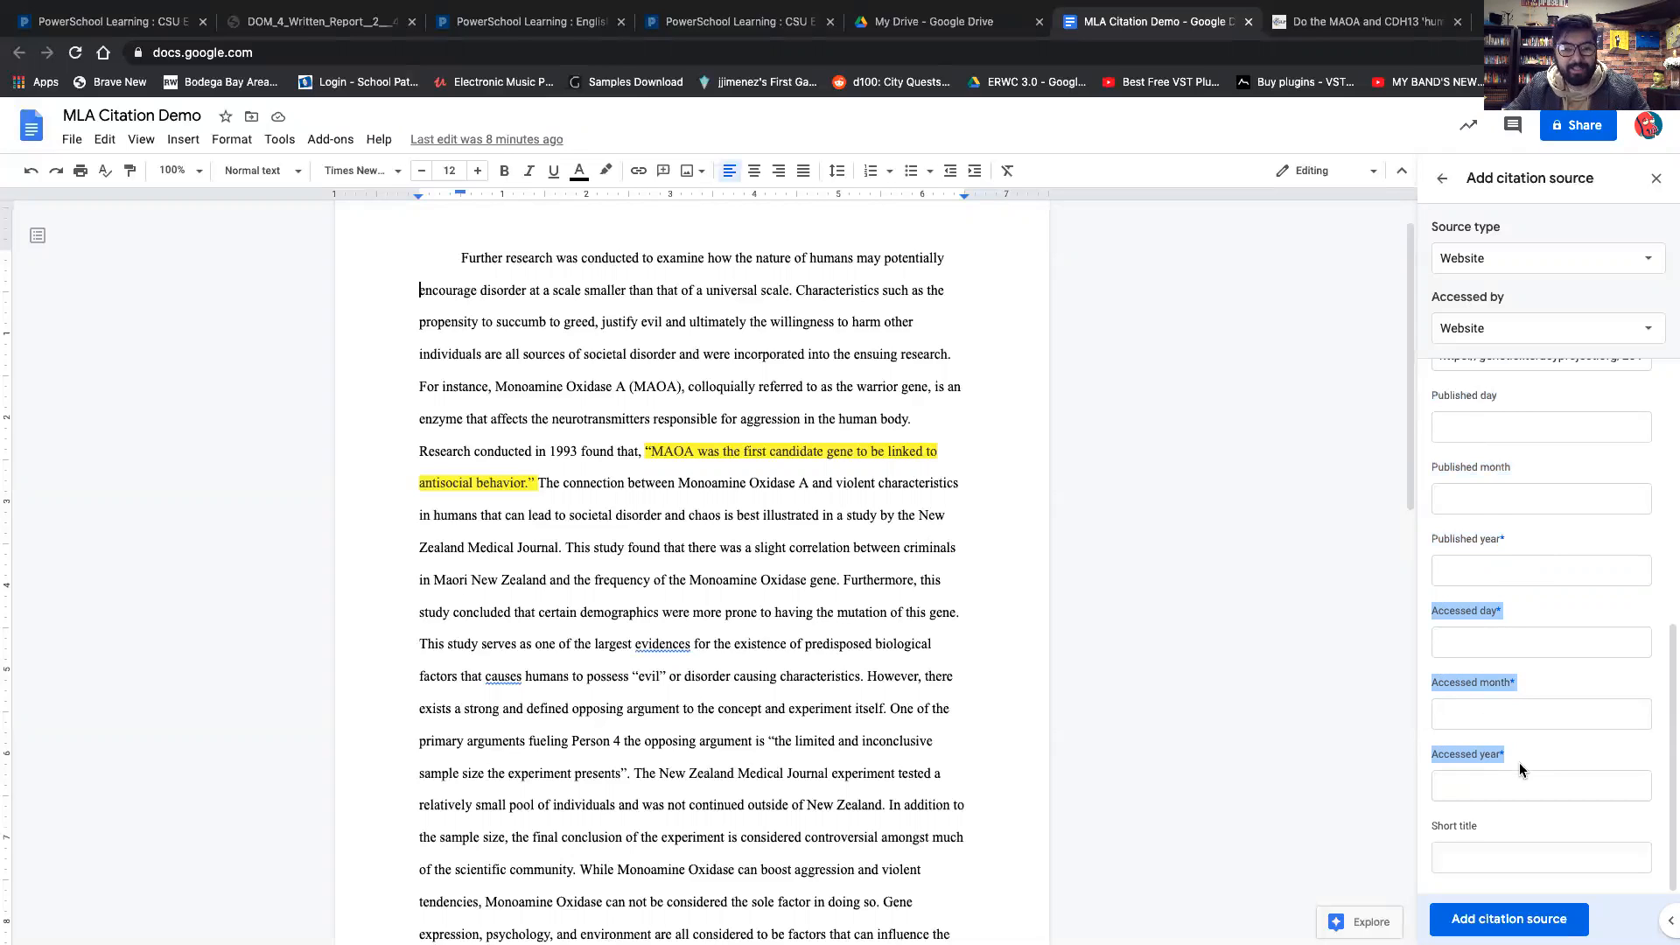
click(1457, 428)
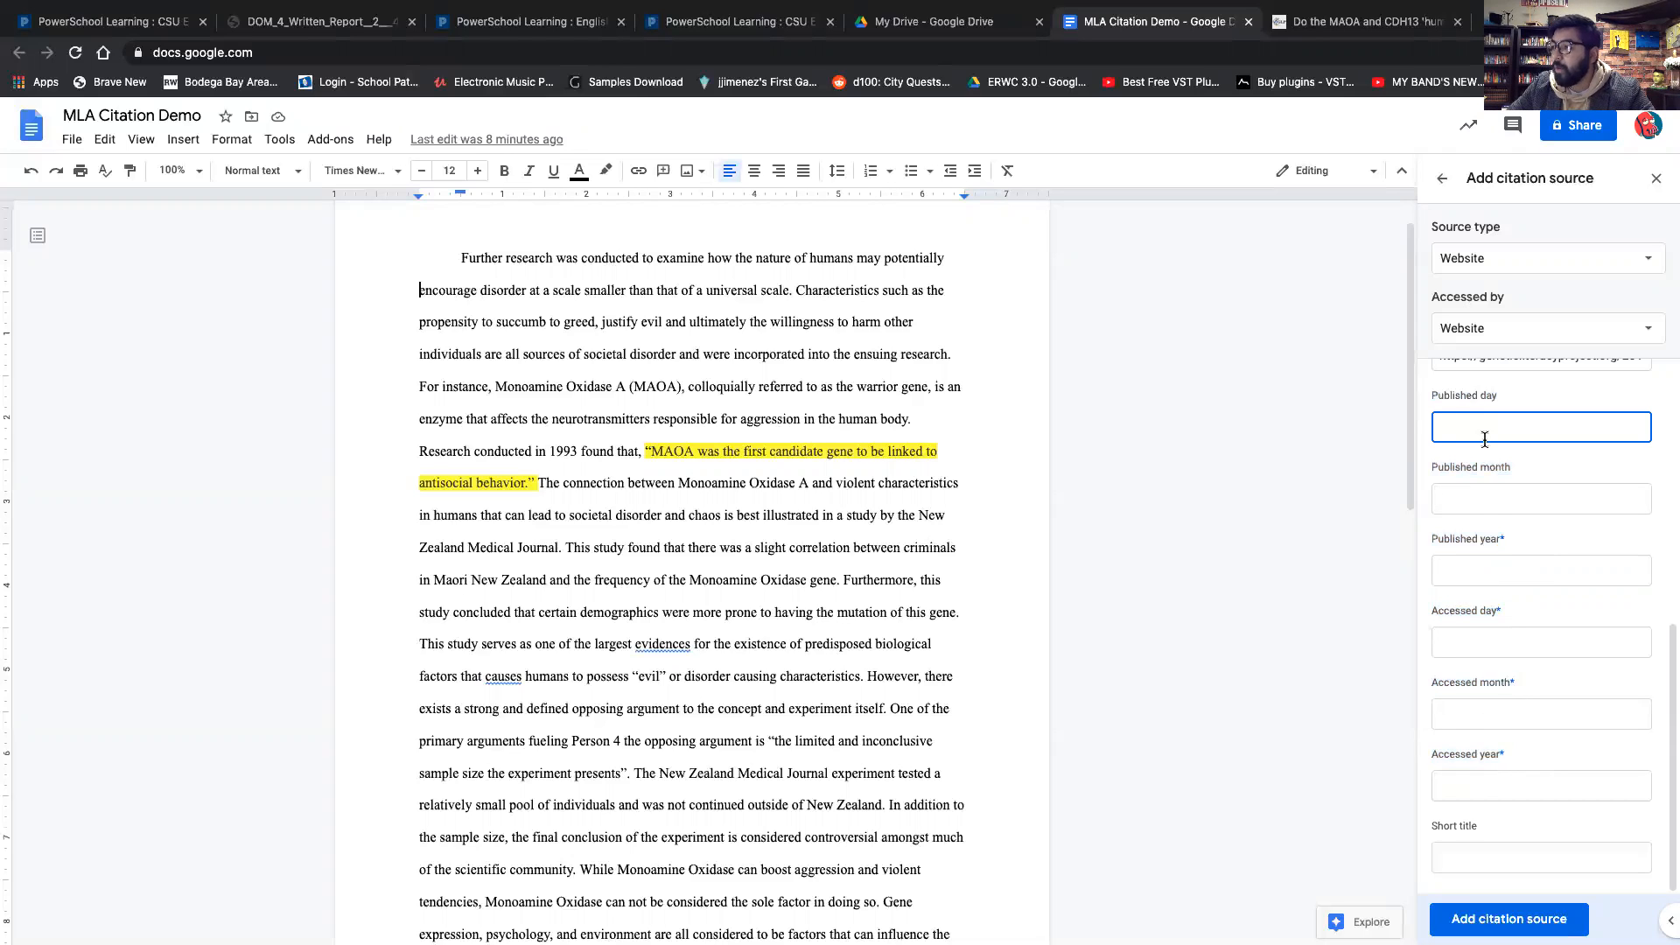
click(1357, 21)
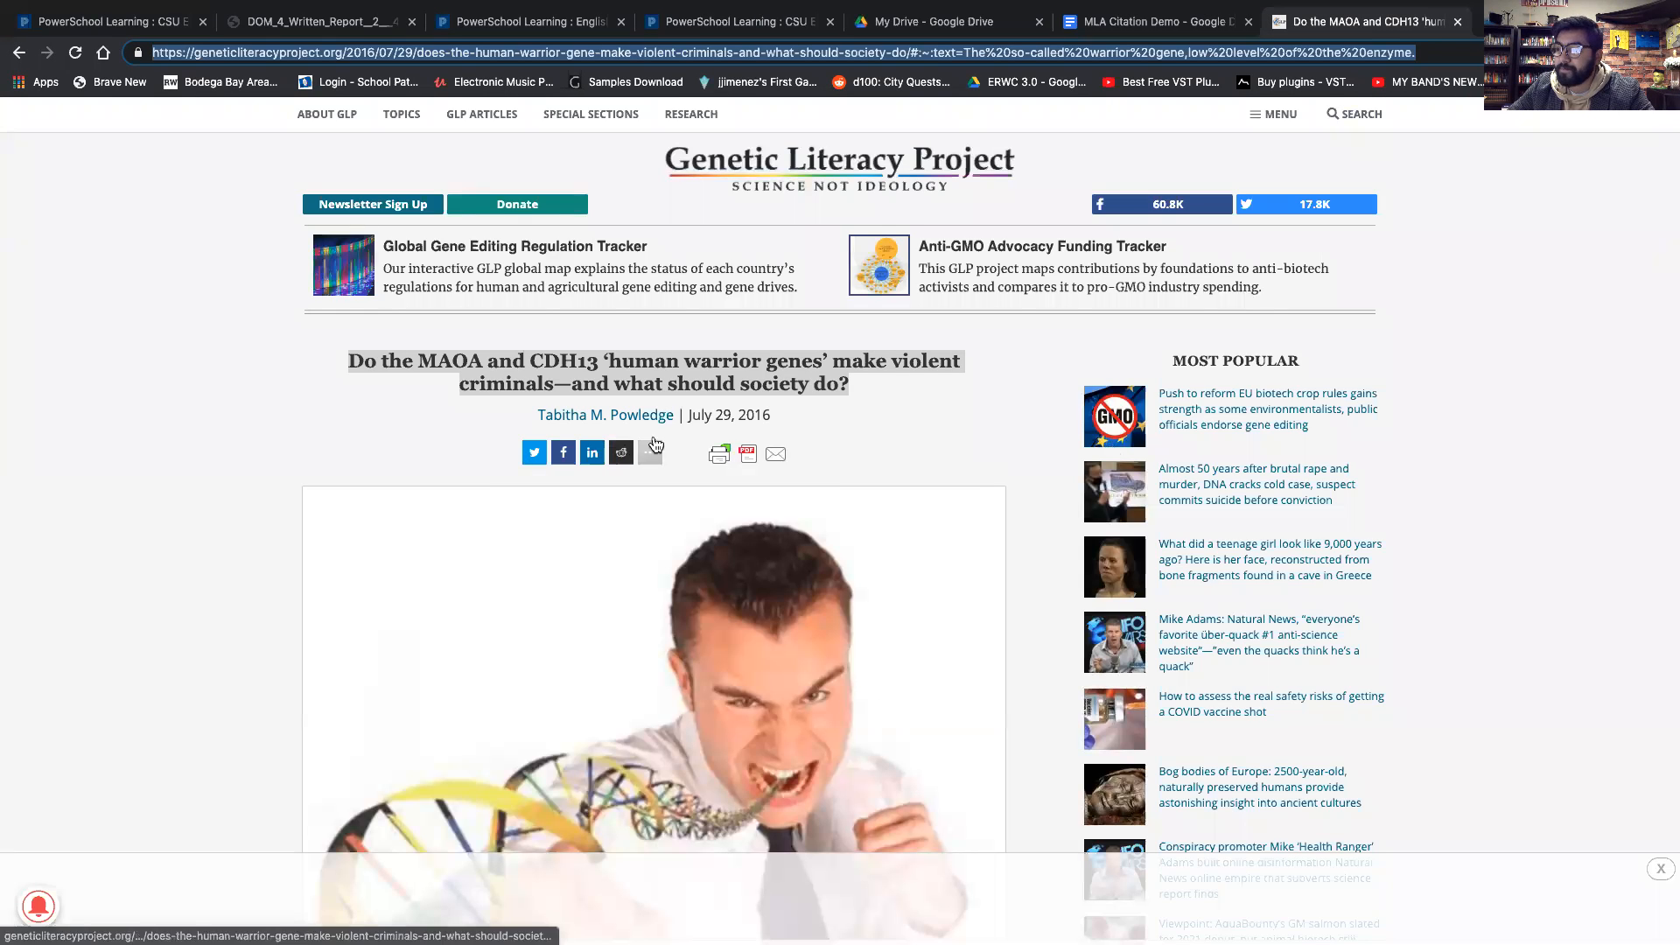
drag(688, 414, 779, 416)
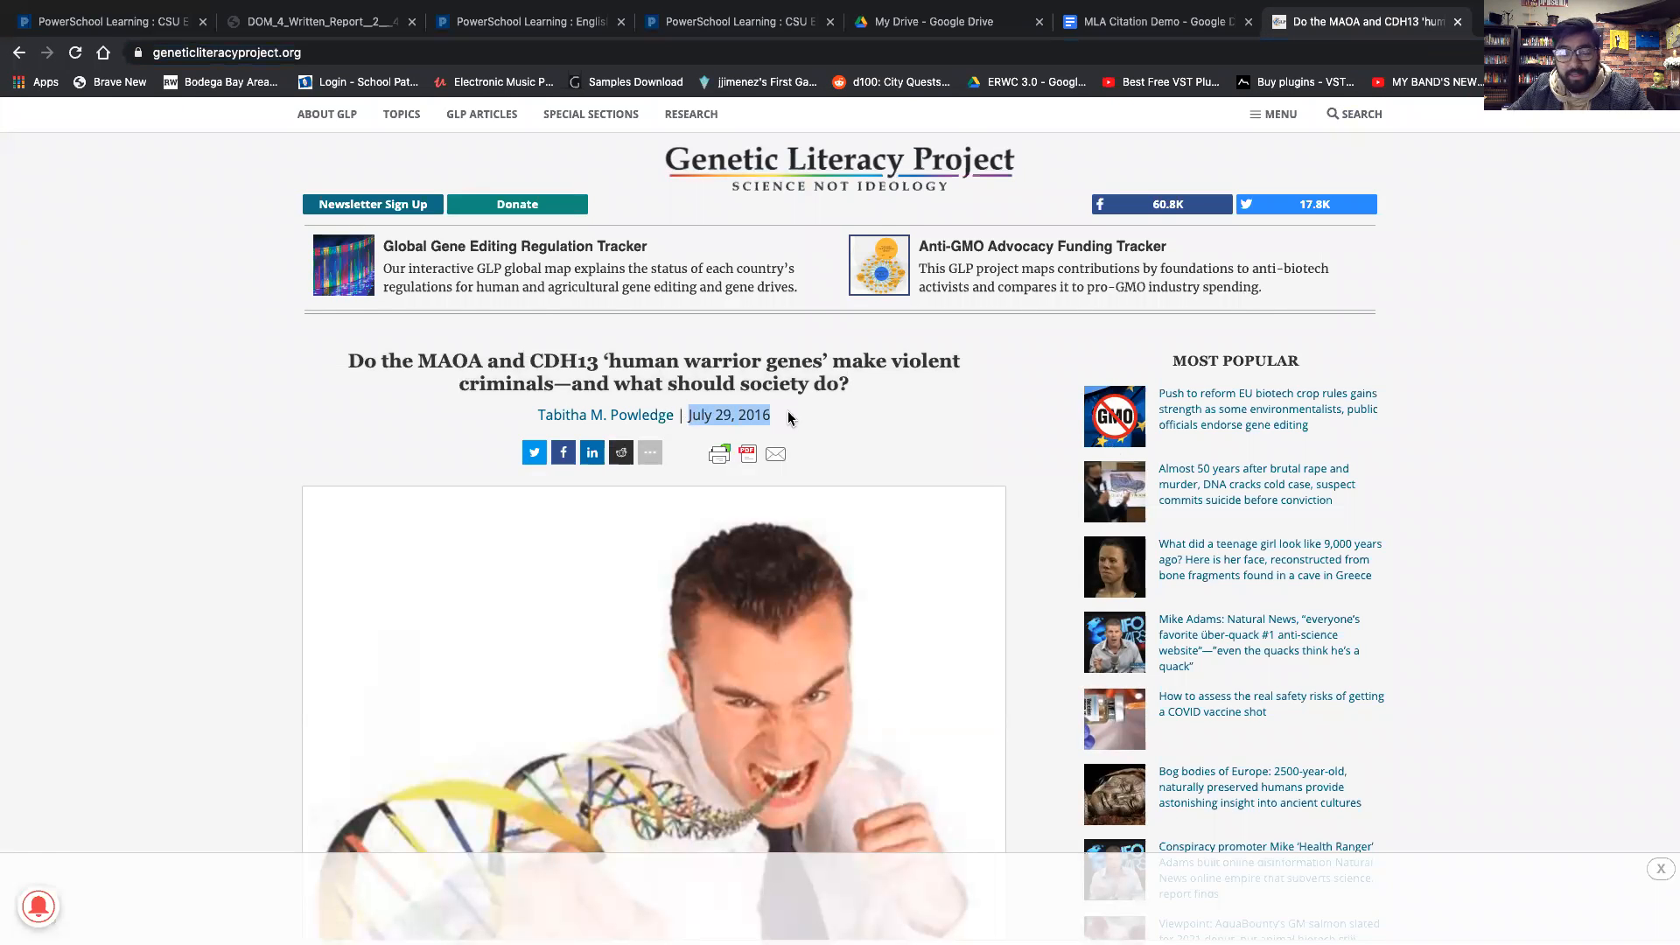
click(1150, 22)
Set the published day, month and year to 29, July and 2016.
scroll(1527, 437, up, 1)
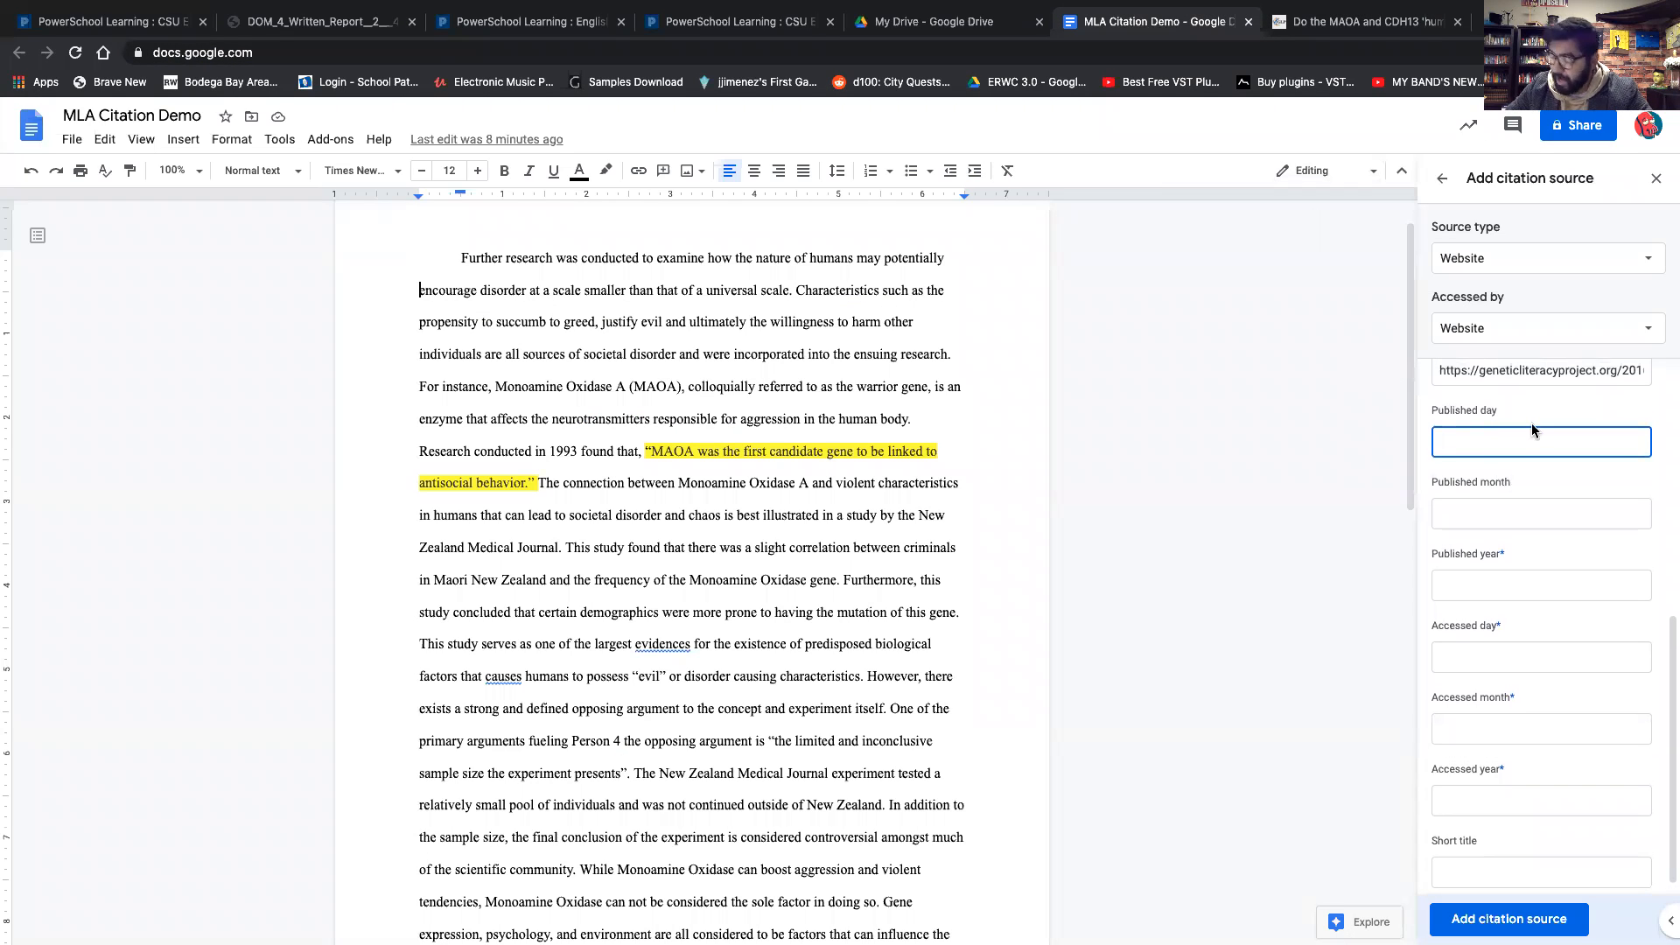
text(29)
click(1519, 512)
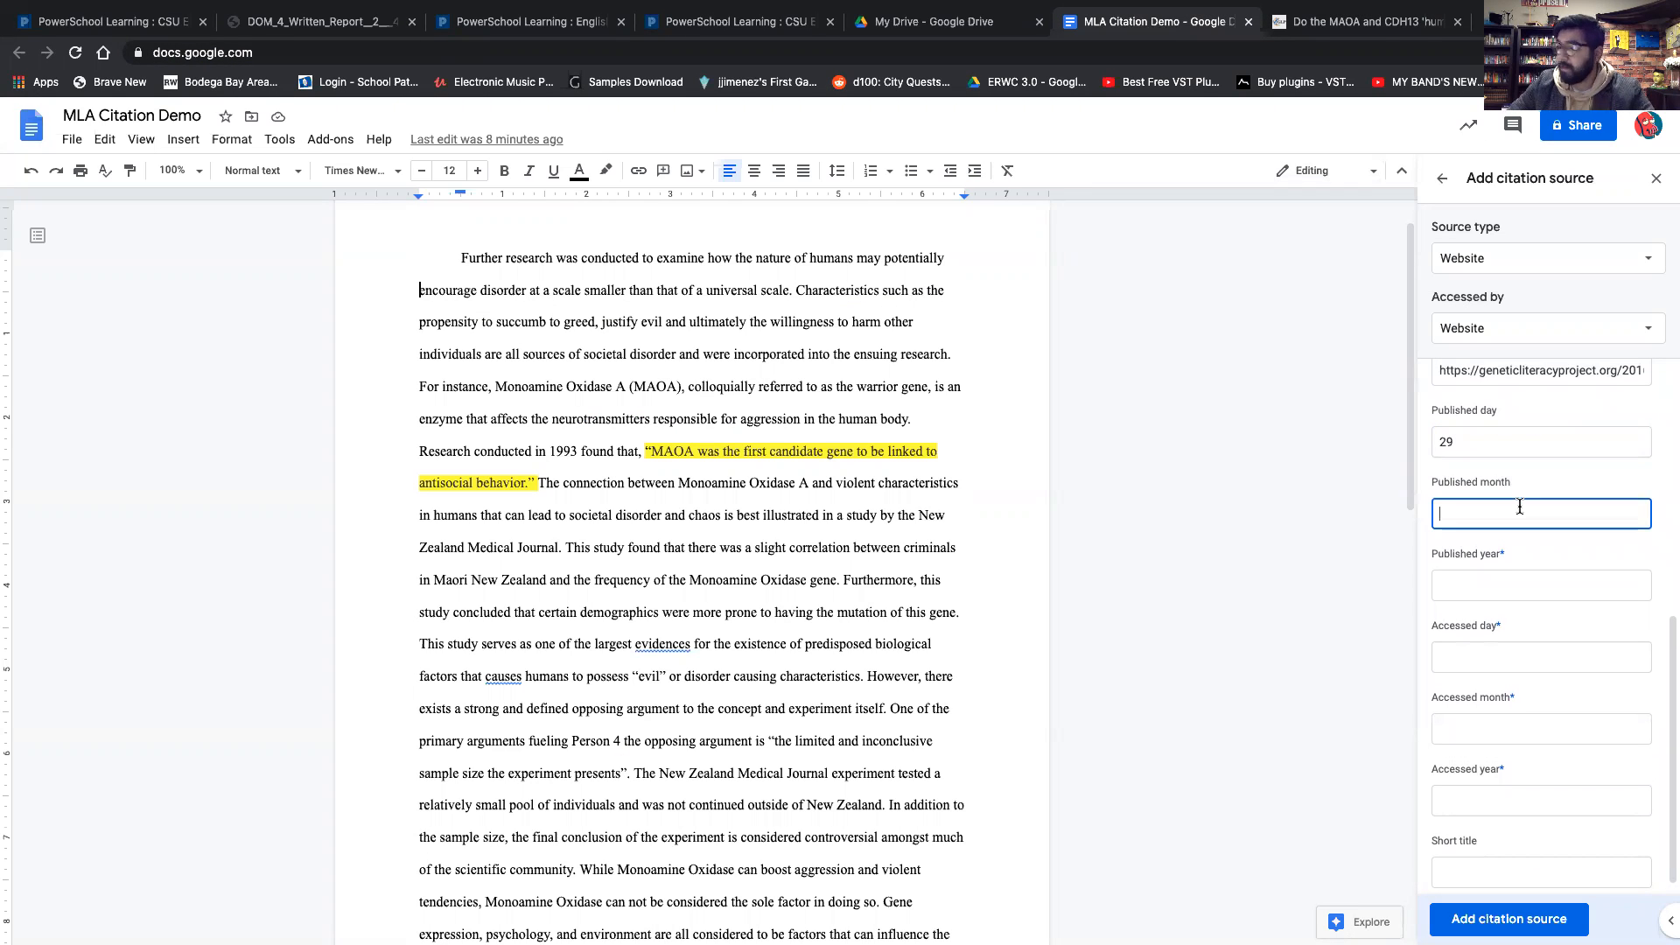
text(July)
click(1488, 588)
text(2016)
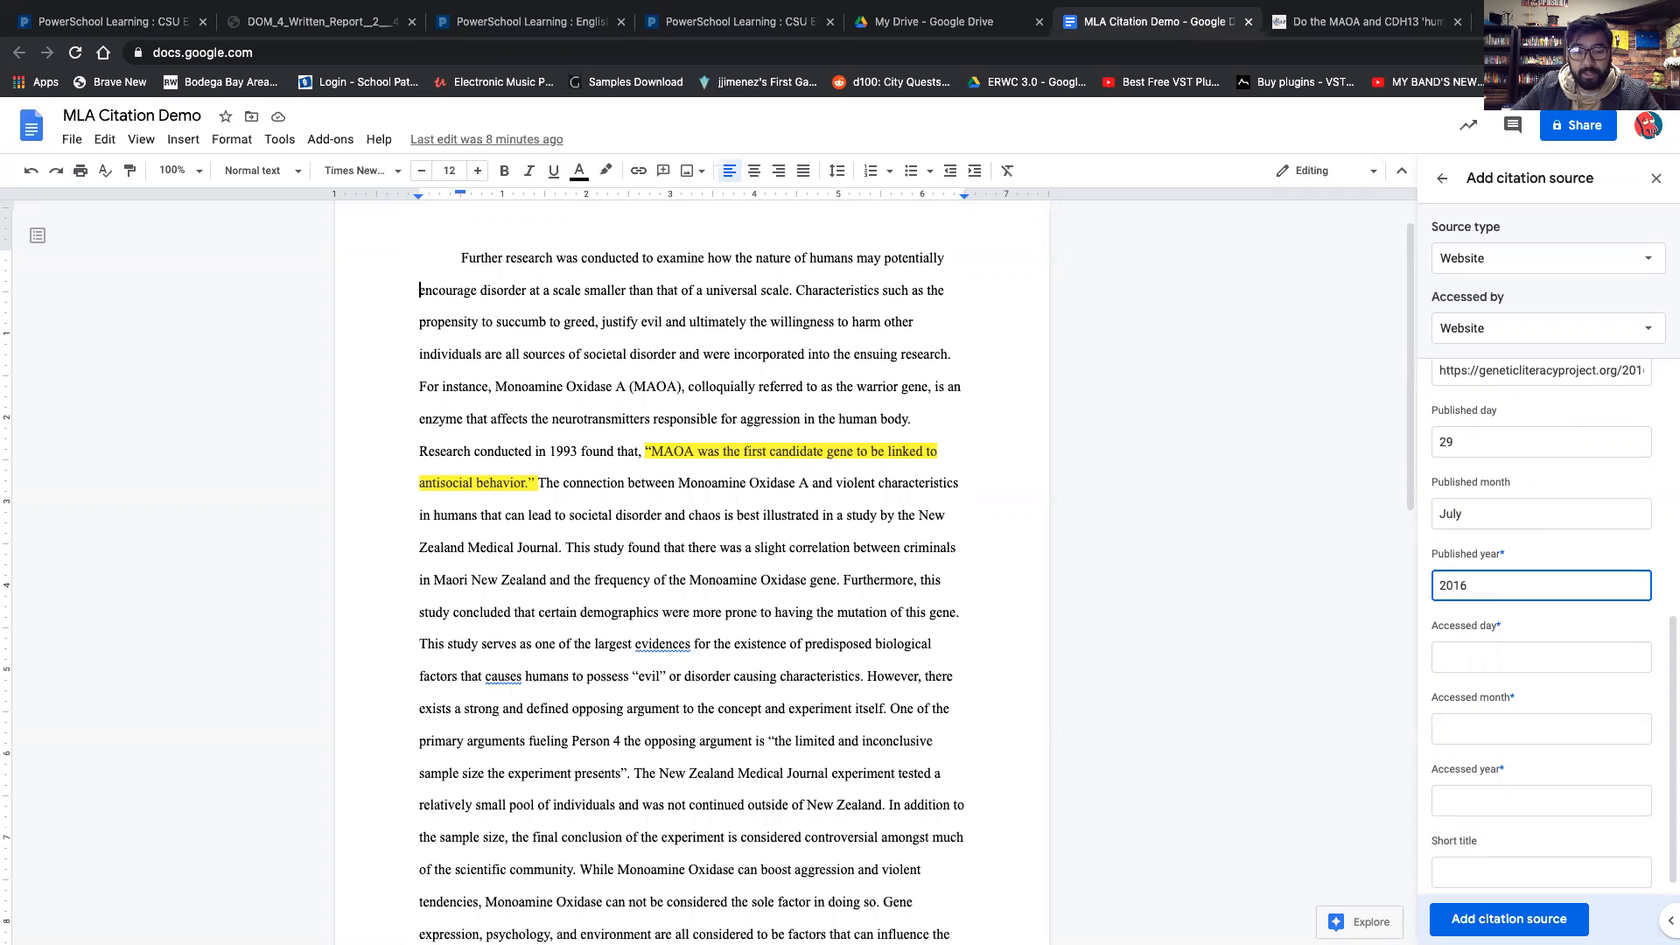
click(1504, 542)
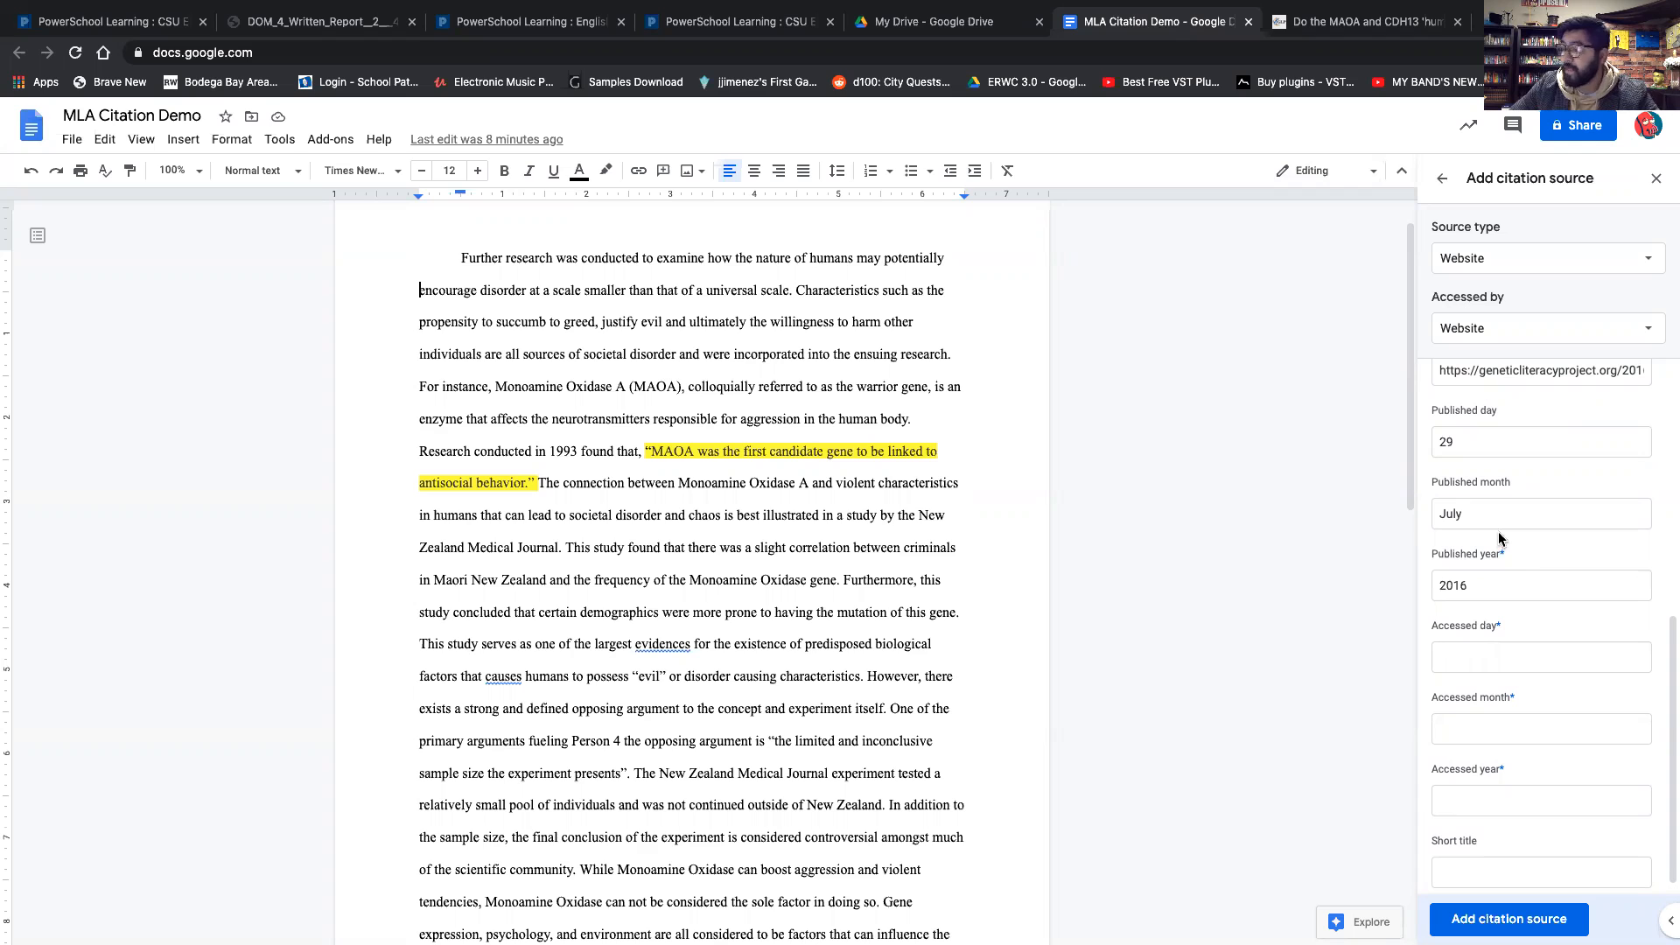
drag(1478, 410, 1560, 412)
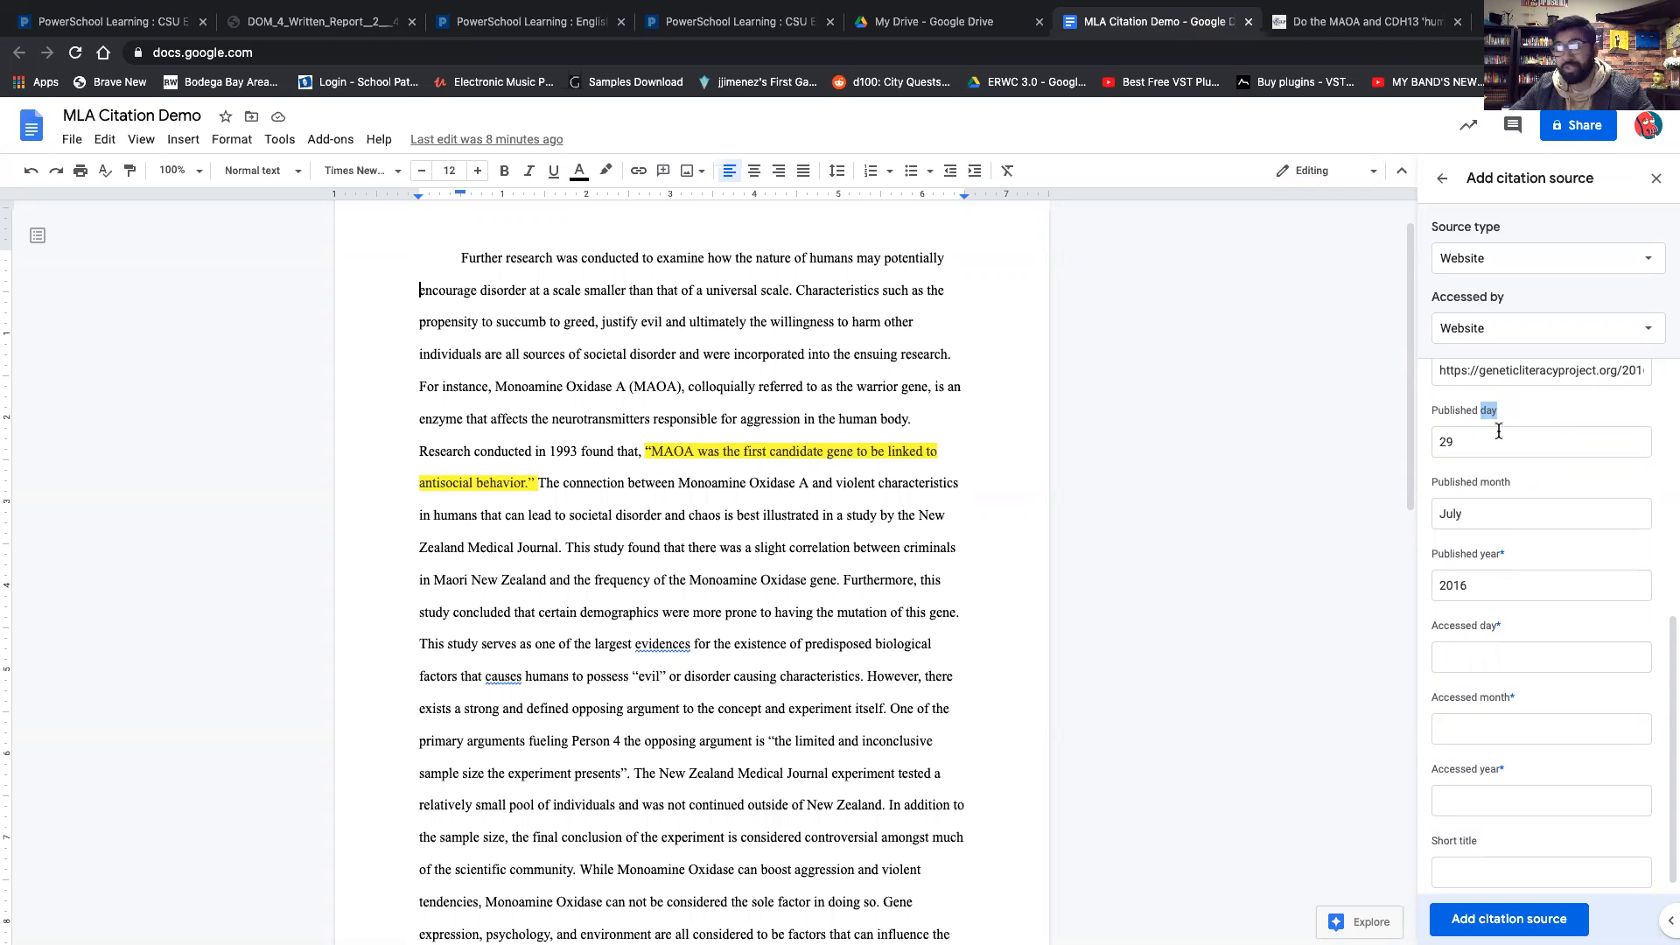
Set the accessed day, month and year to 30, November and 2020.
scroll(1519, 604, down, 1)
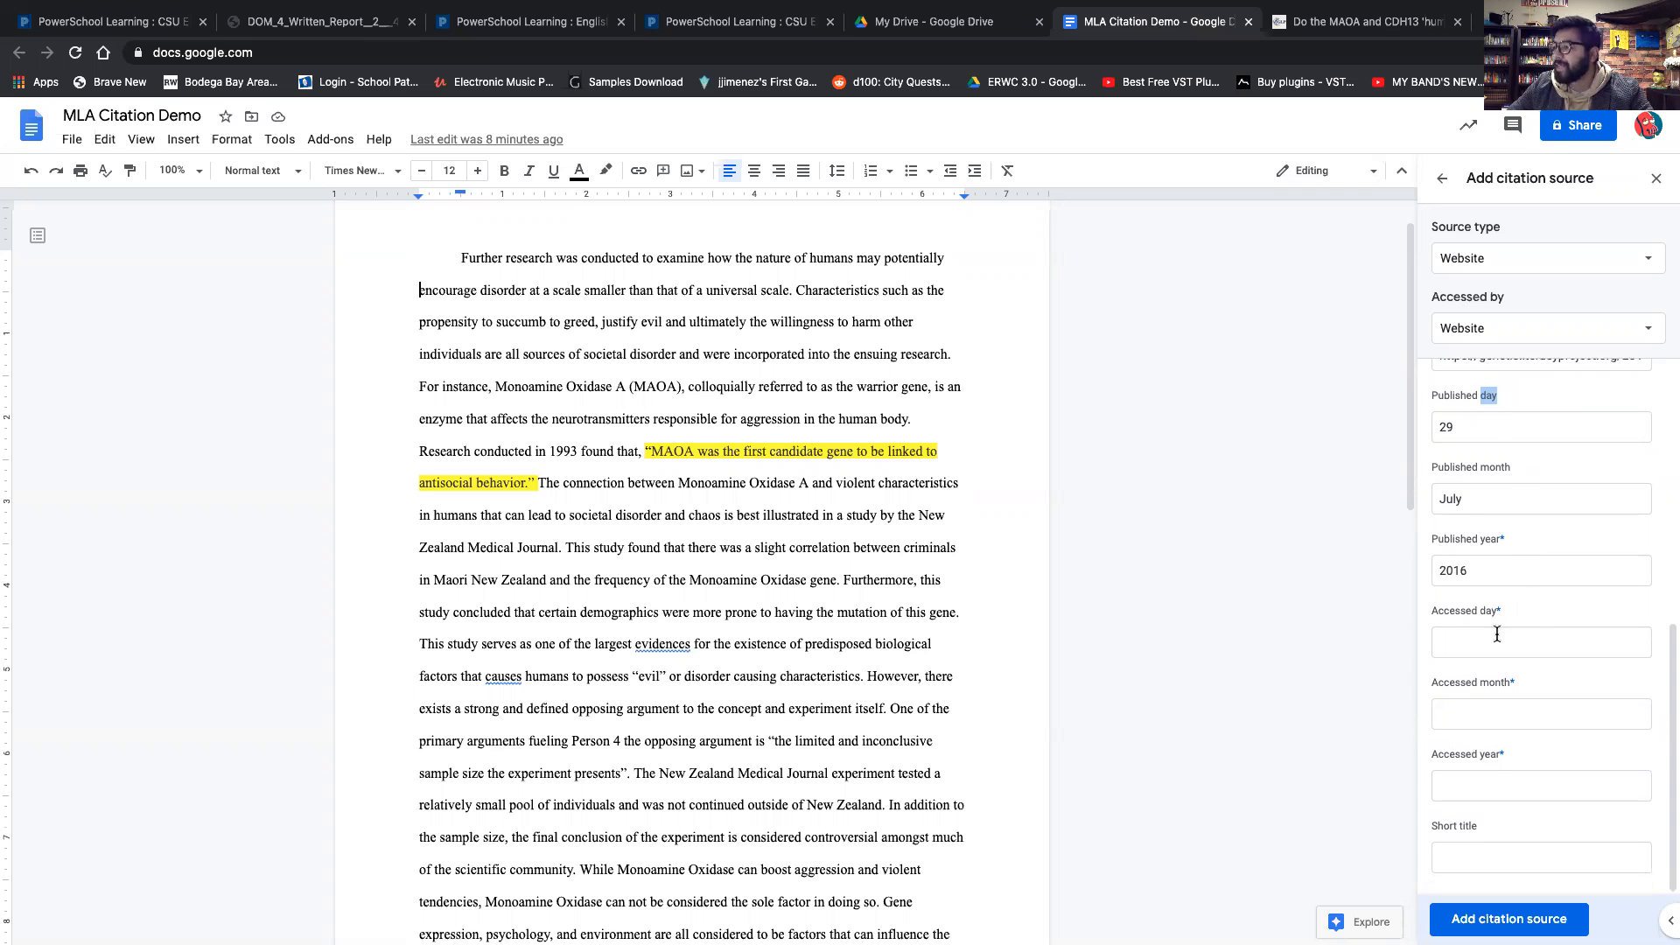
click(1470, 655)
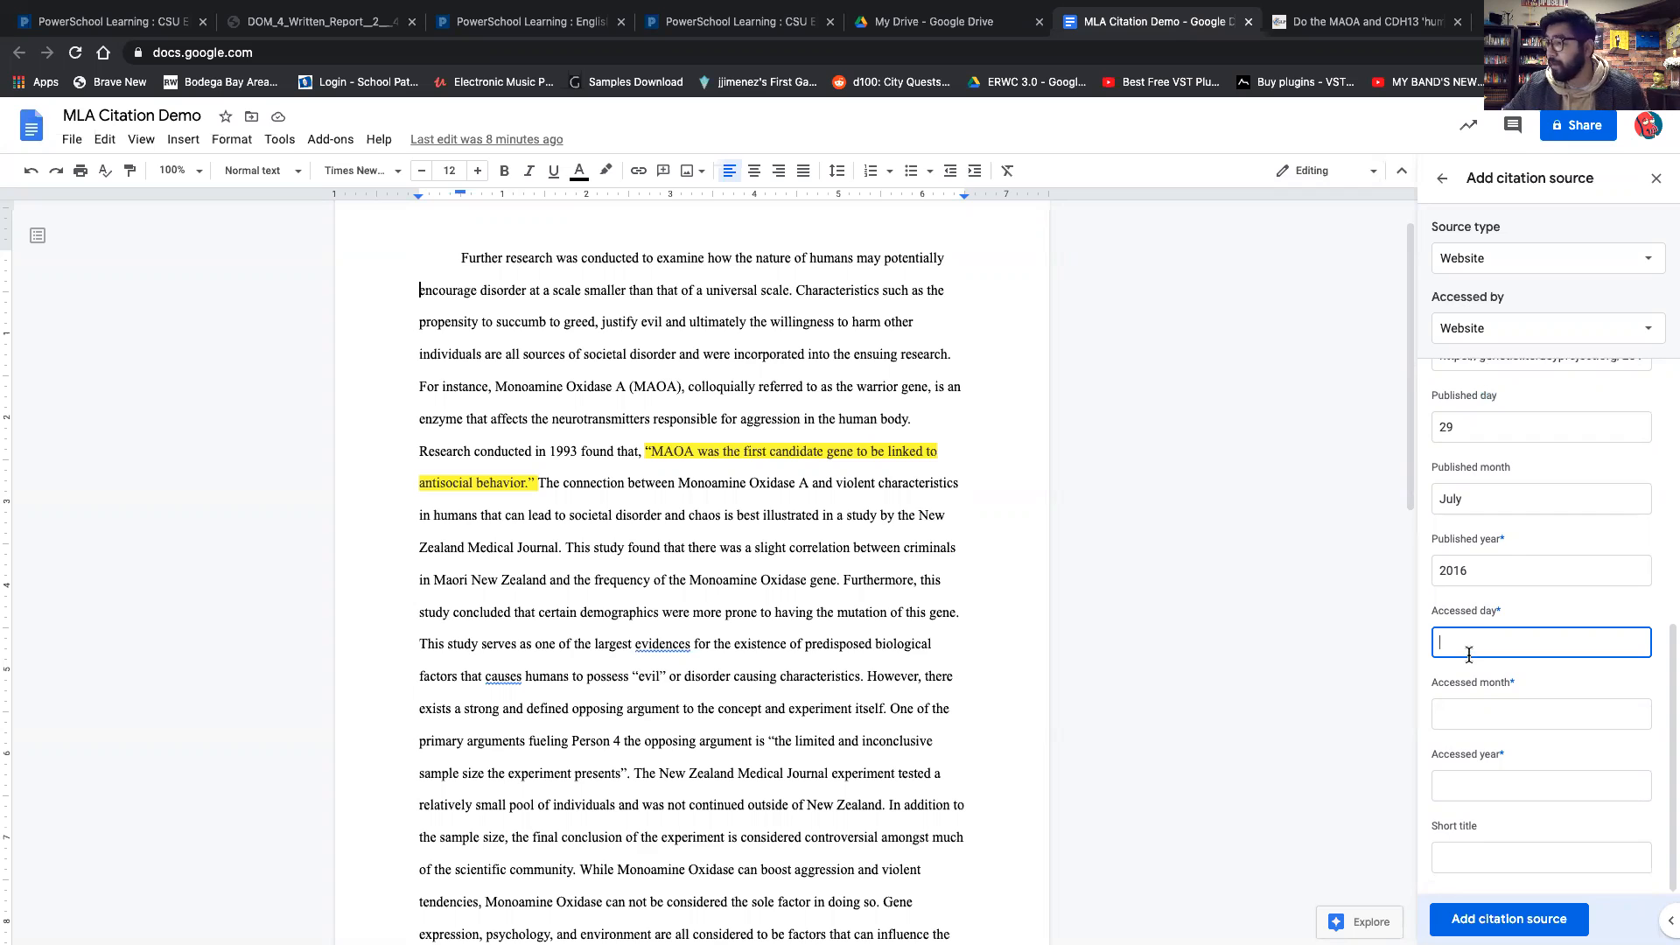
text(30)
key(Tab)
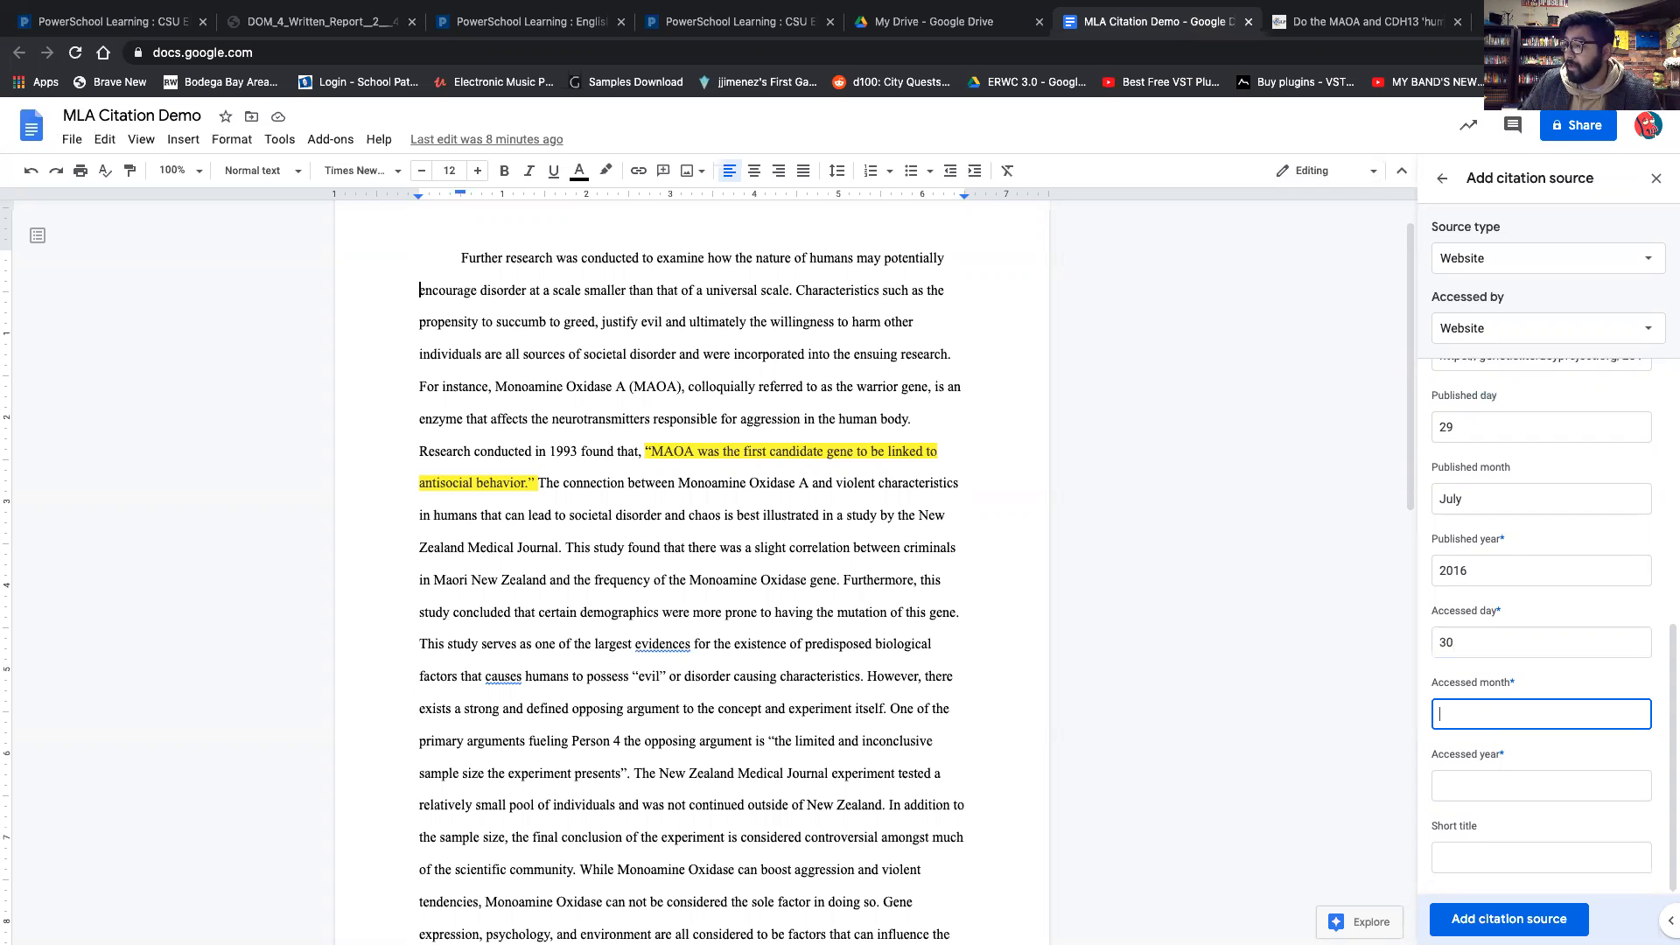
text(November)
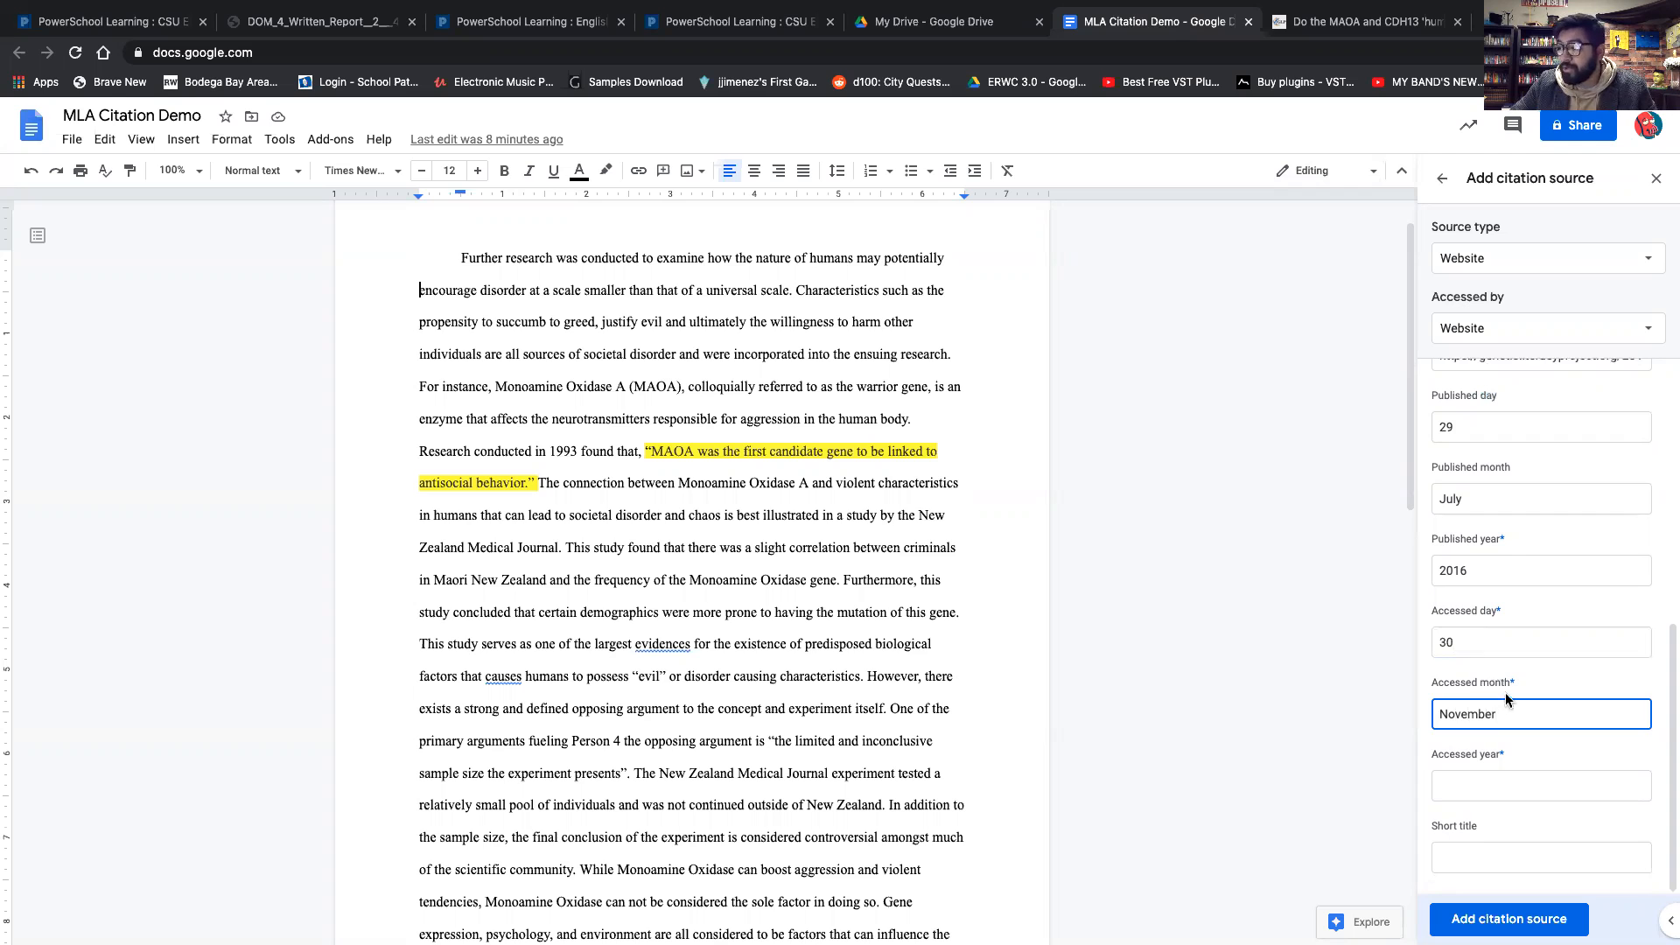
drag(1505, 684, 1513, 688)
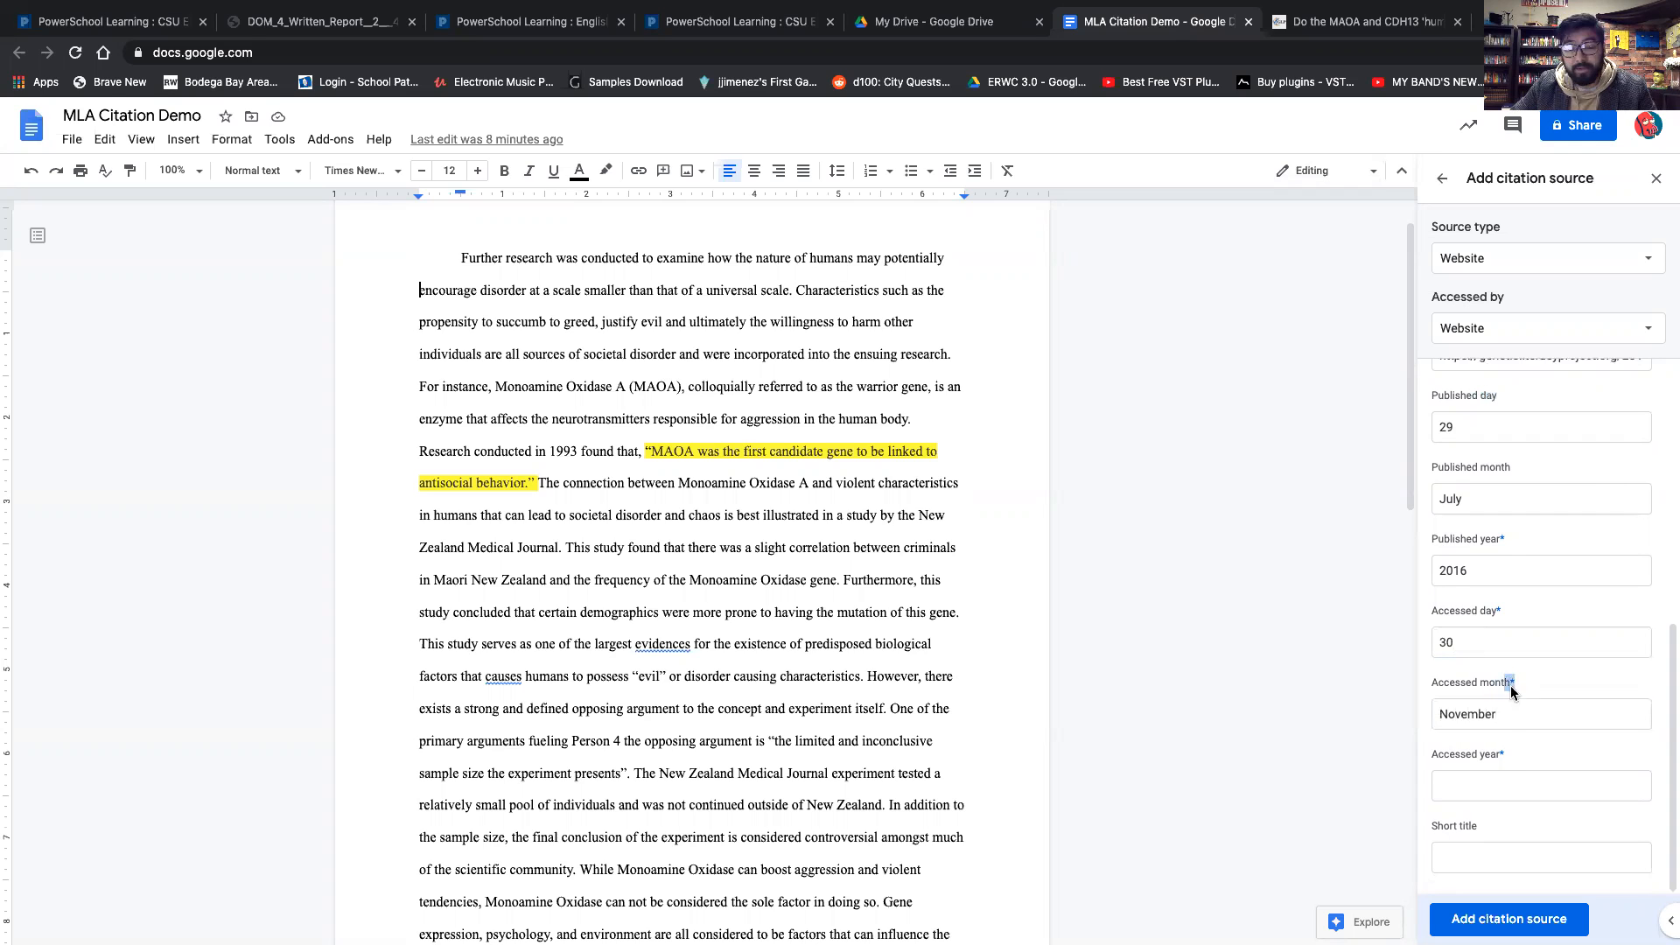
click(1505, 789)
text(2020)
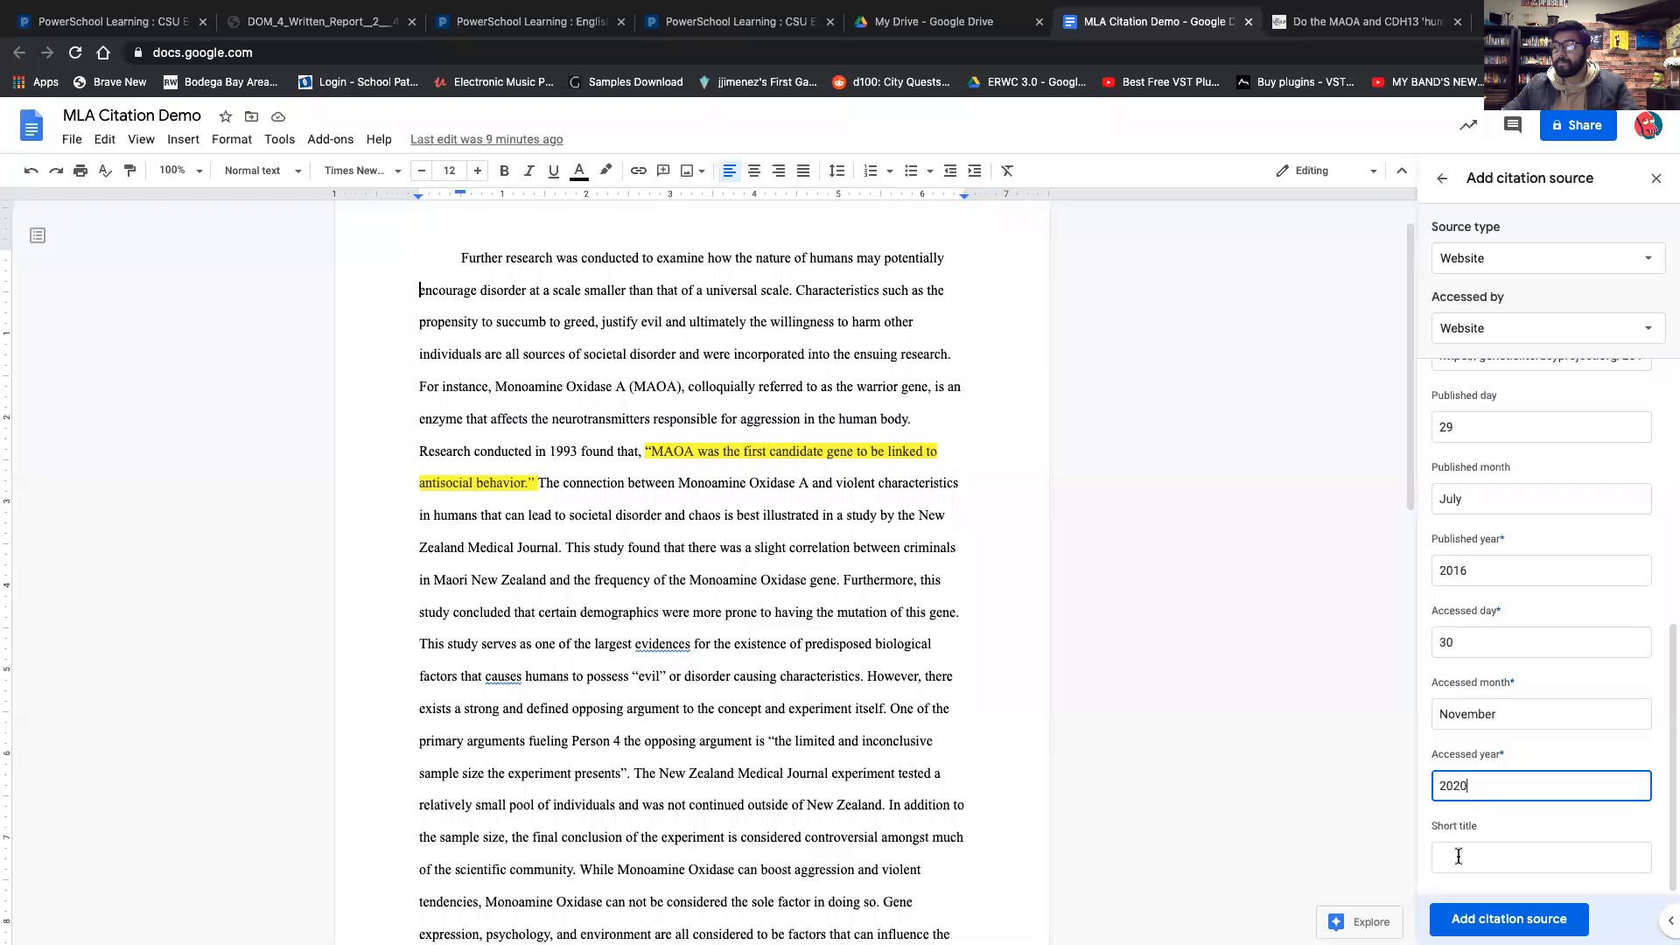
Review the filled citation form and the article's headline on the source page.
scroll(1522, 594, up, 5)
scroll(1522, 594, up, 1)
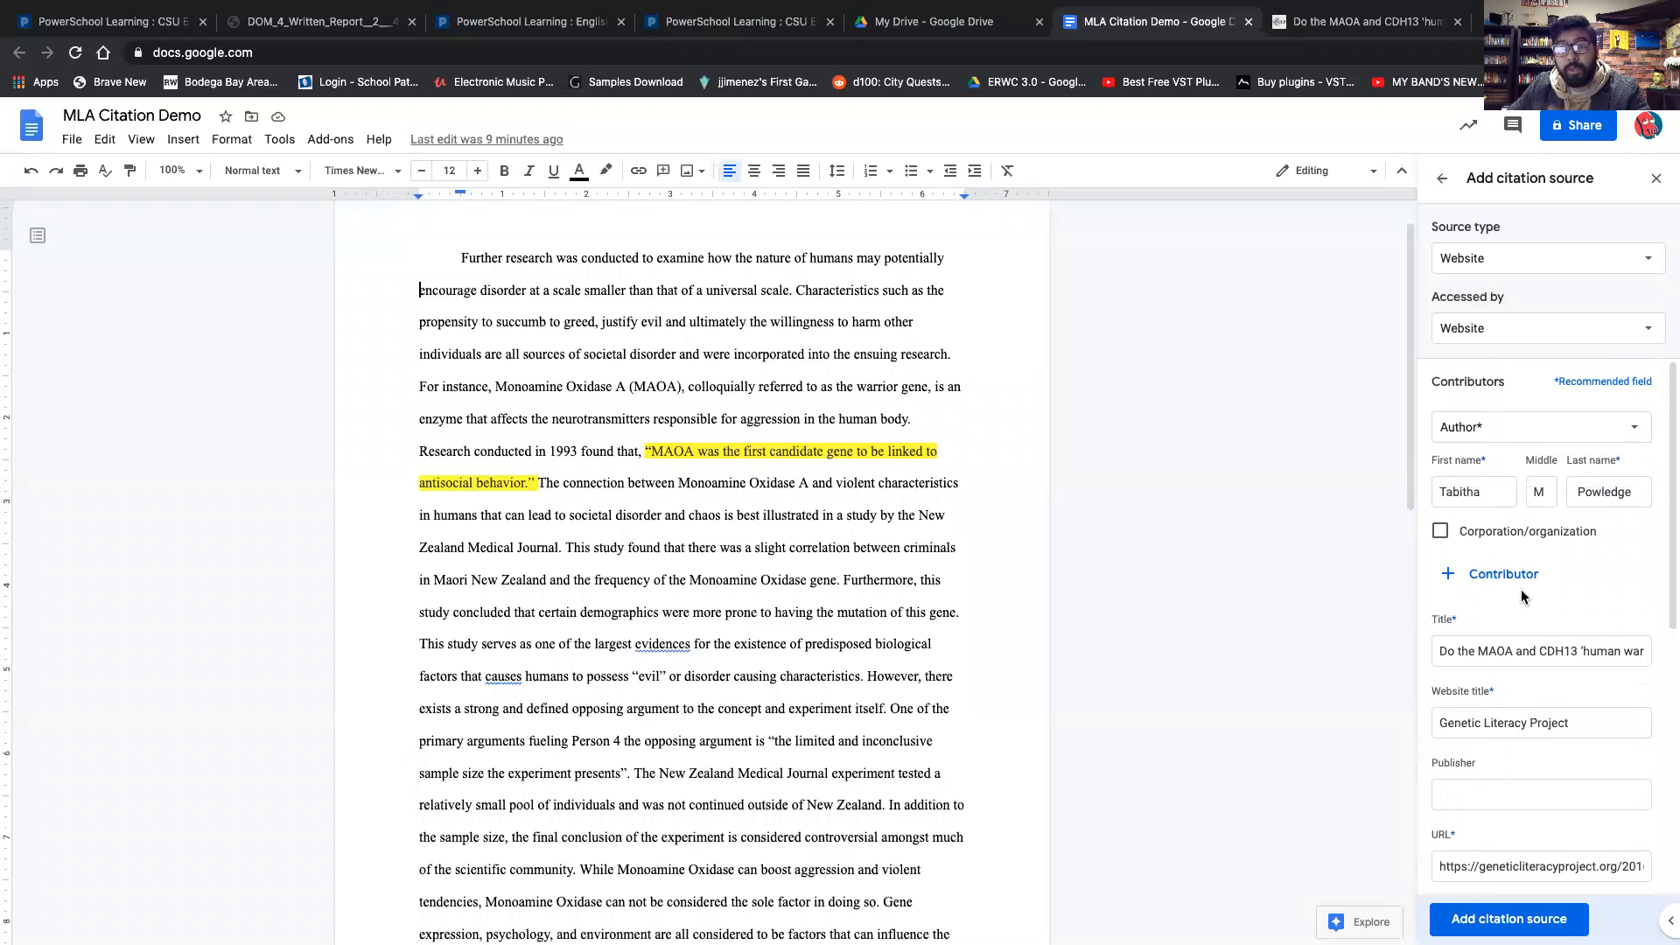
scroll(1530, 605, down, 6)
click(1492, 857)
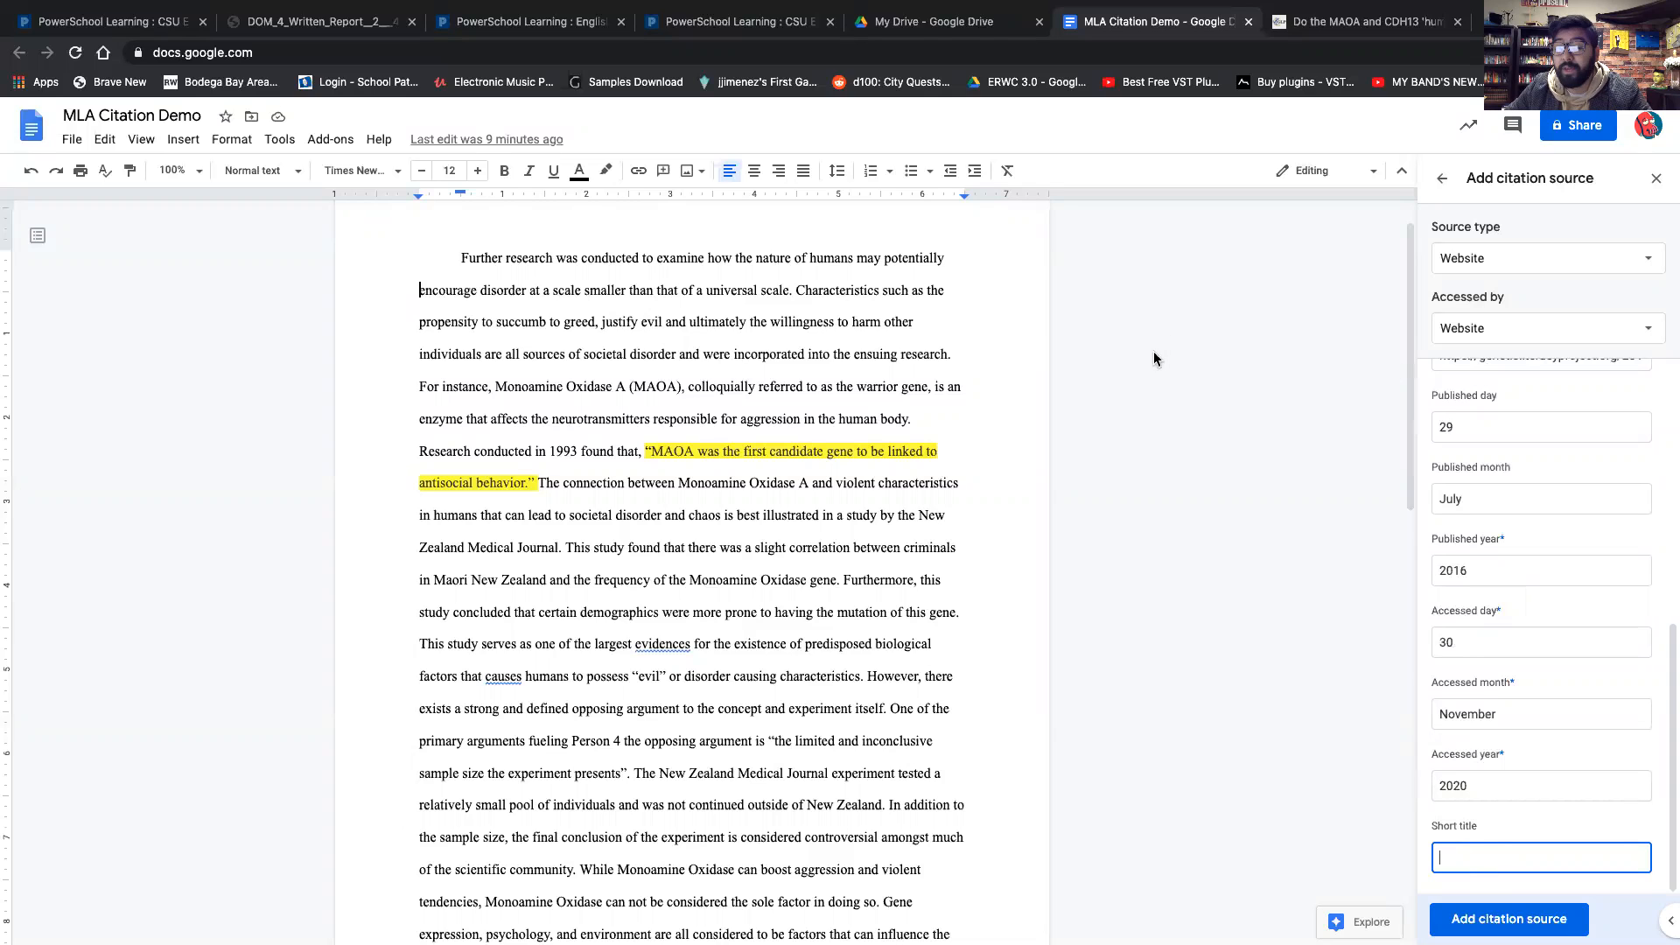
click(1347, 26)
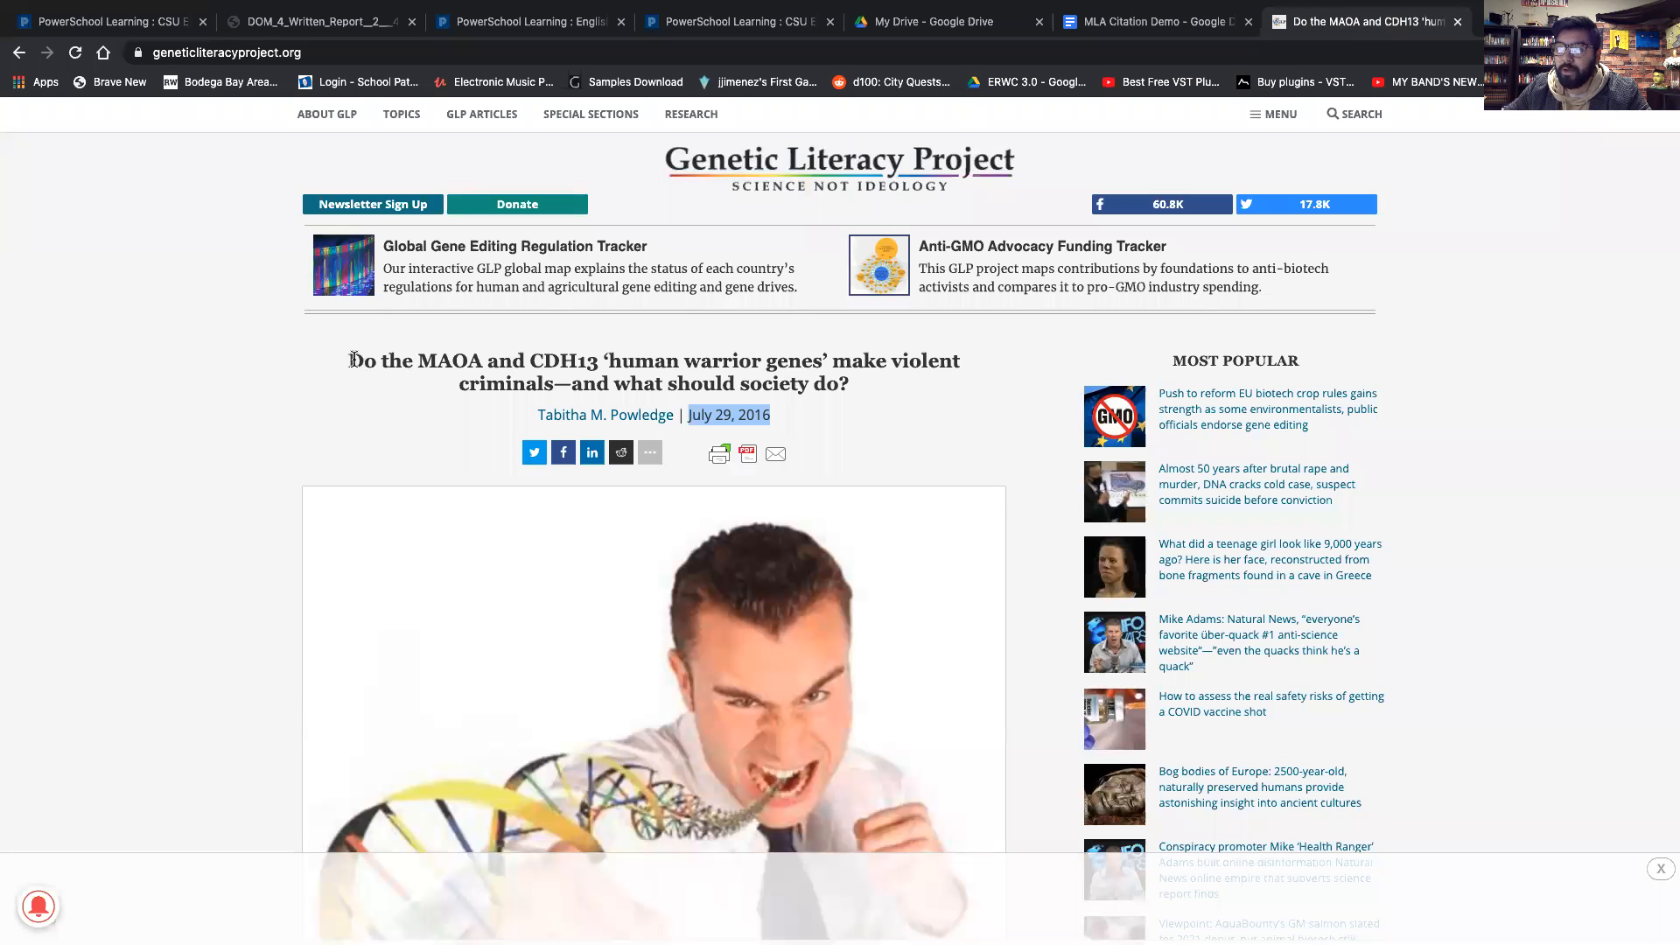
drag(350, 360, 848, 393)
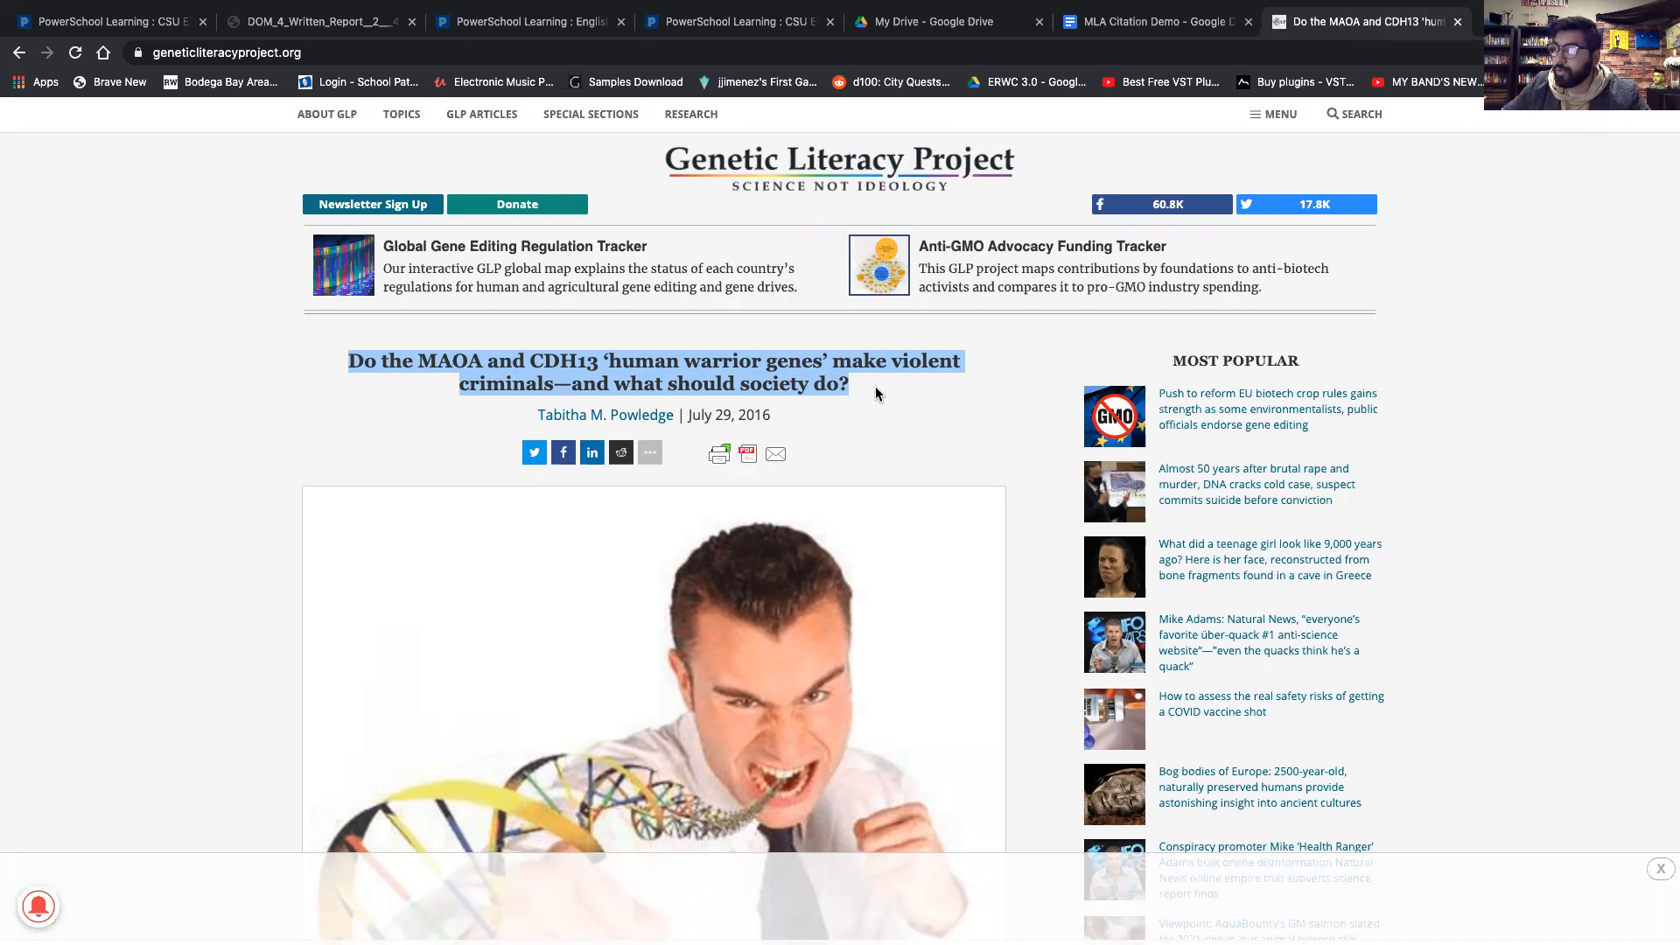
click(1139, 26)
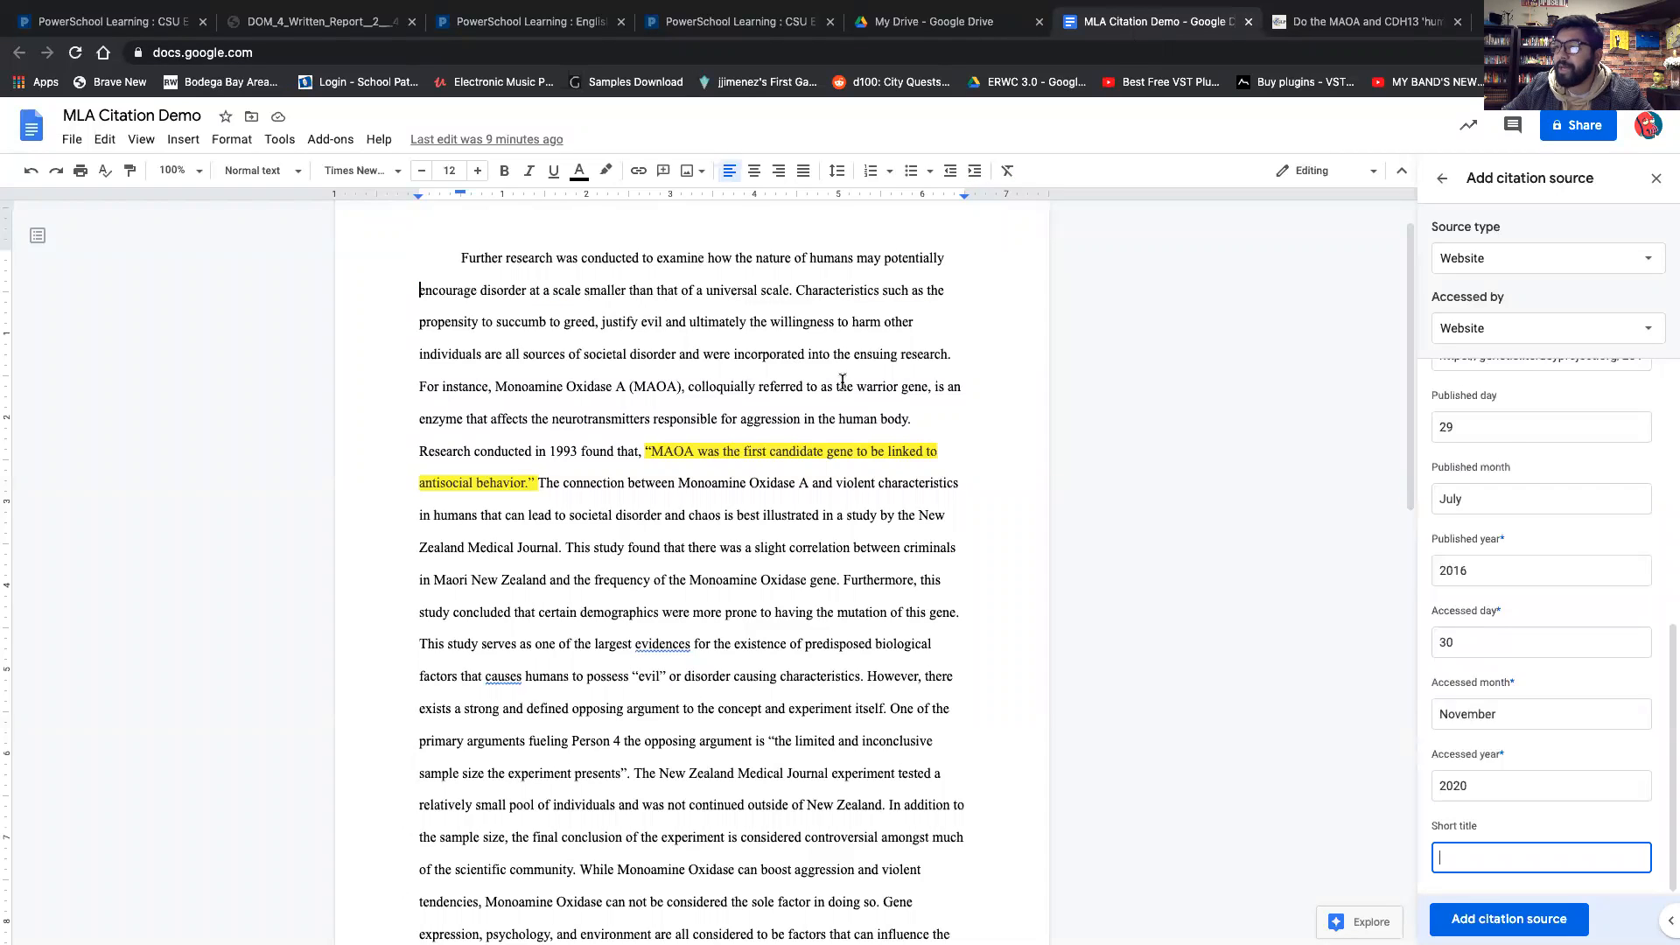
Enter The Warrior Gene as the citation's short title.
scroll(933, 459, up, 1)
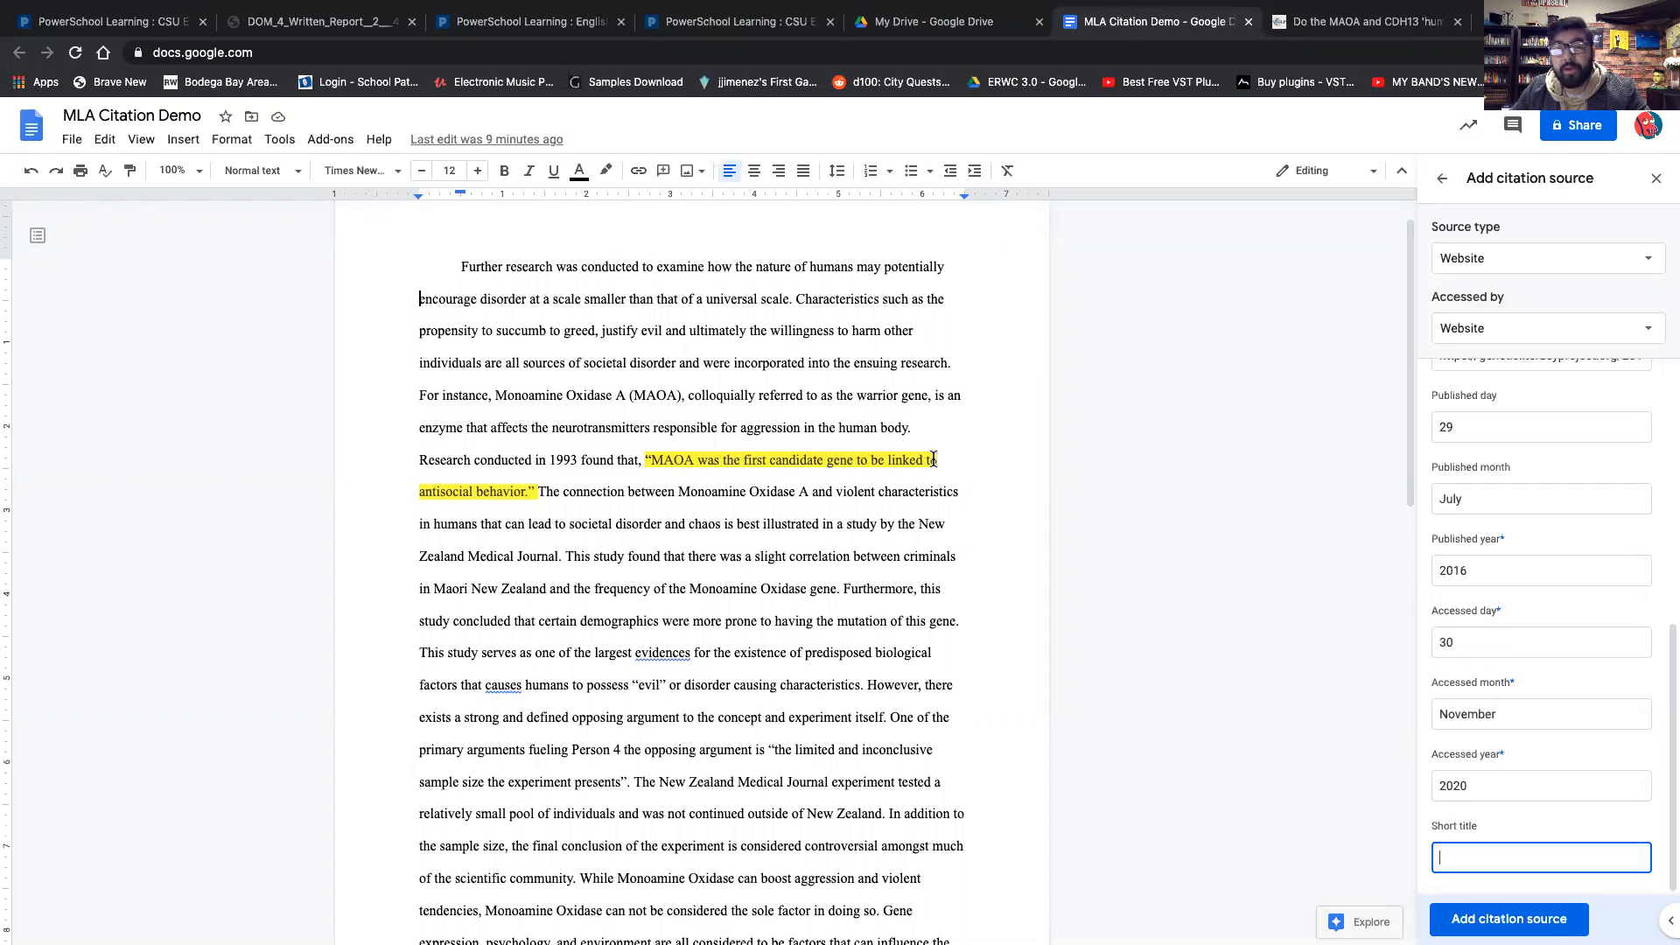
text(The Warrior )
text(ene)
key(BackSpace)
key(BackSpace)
key(BackSpace)
text(Genhe)
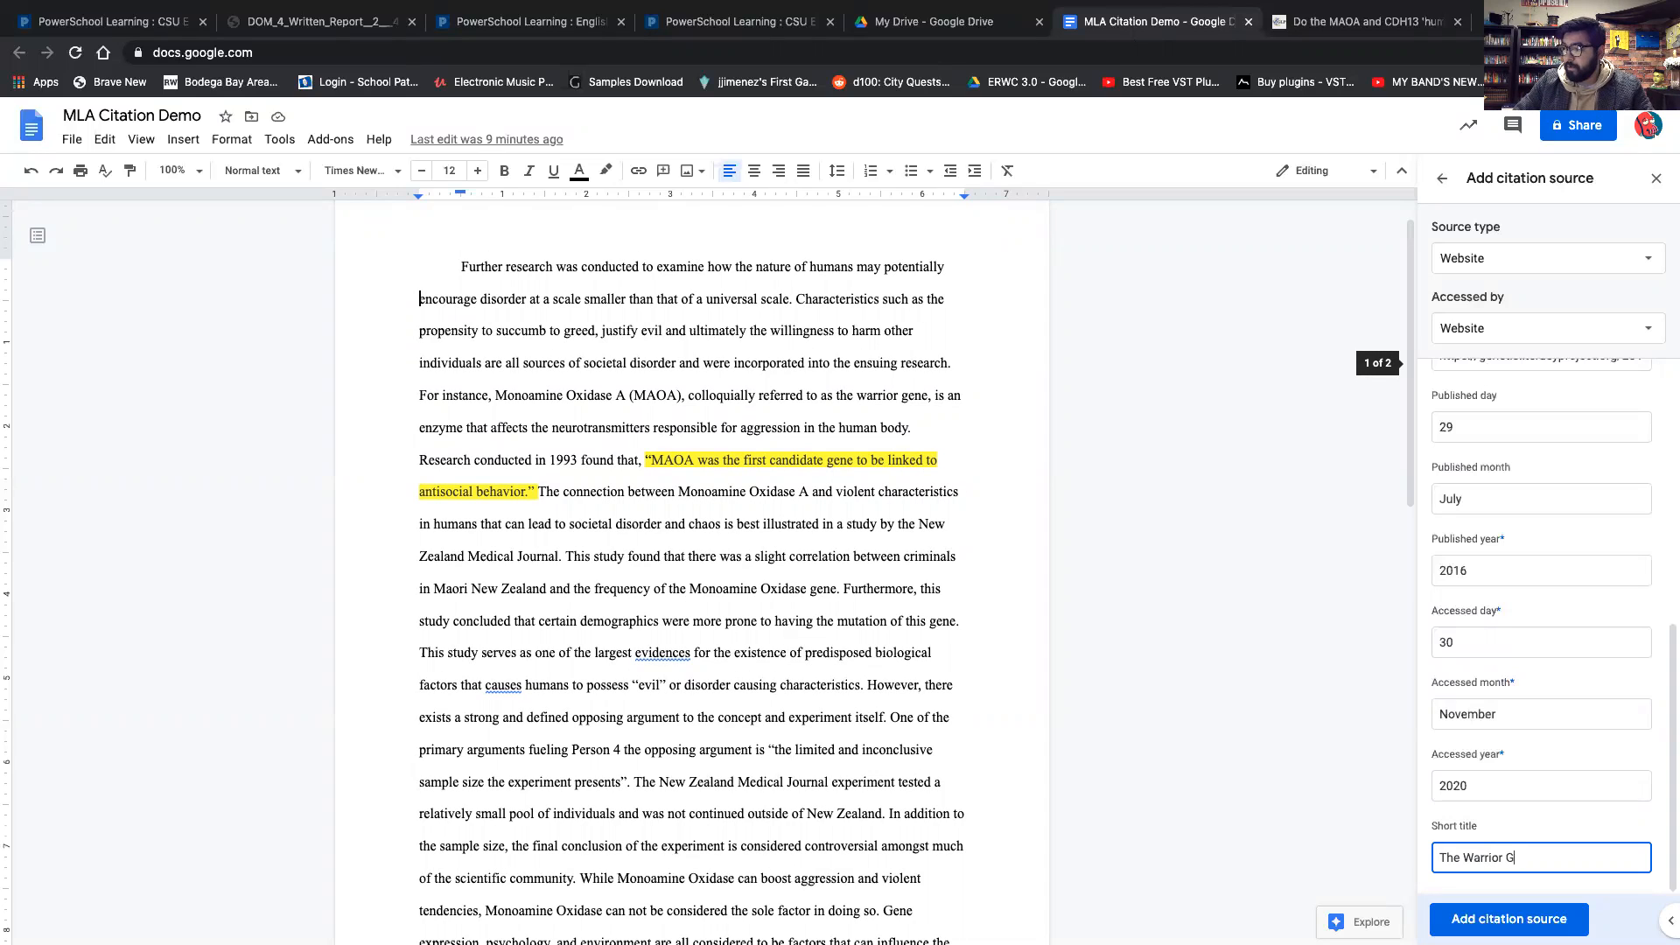
key(BackSpace)
text(ge)
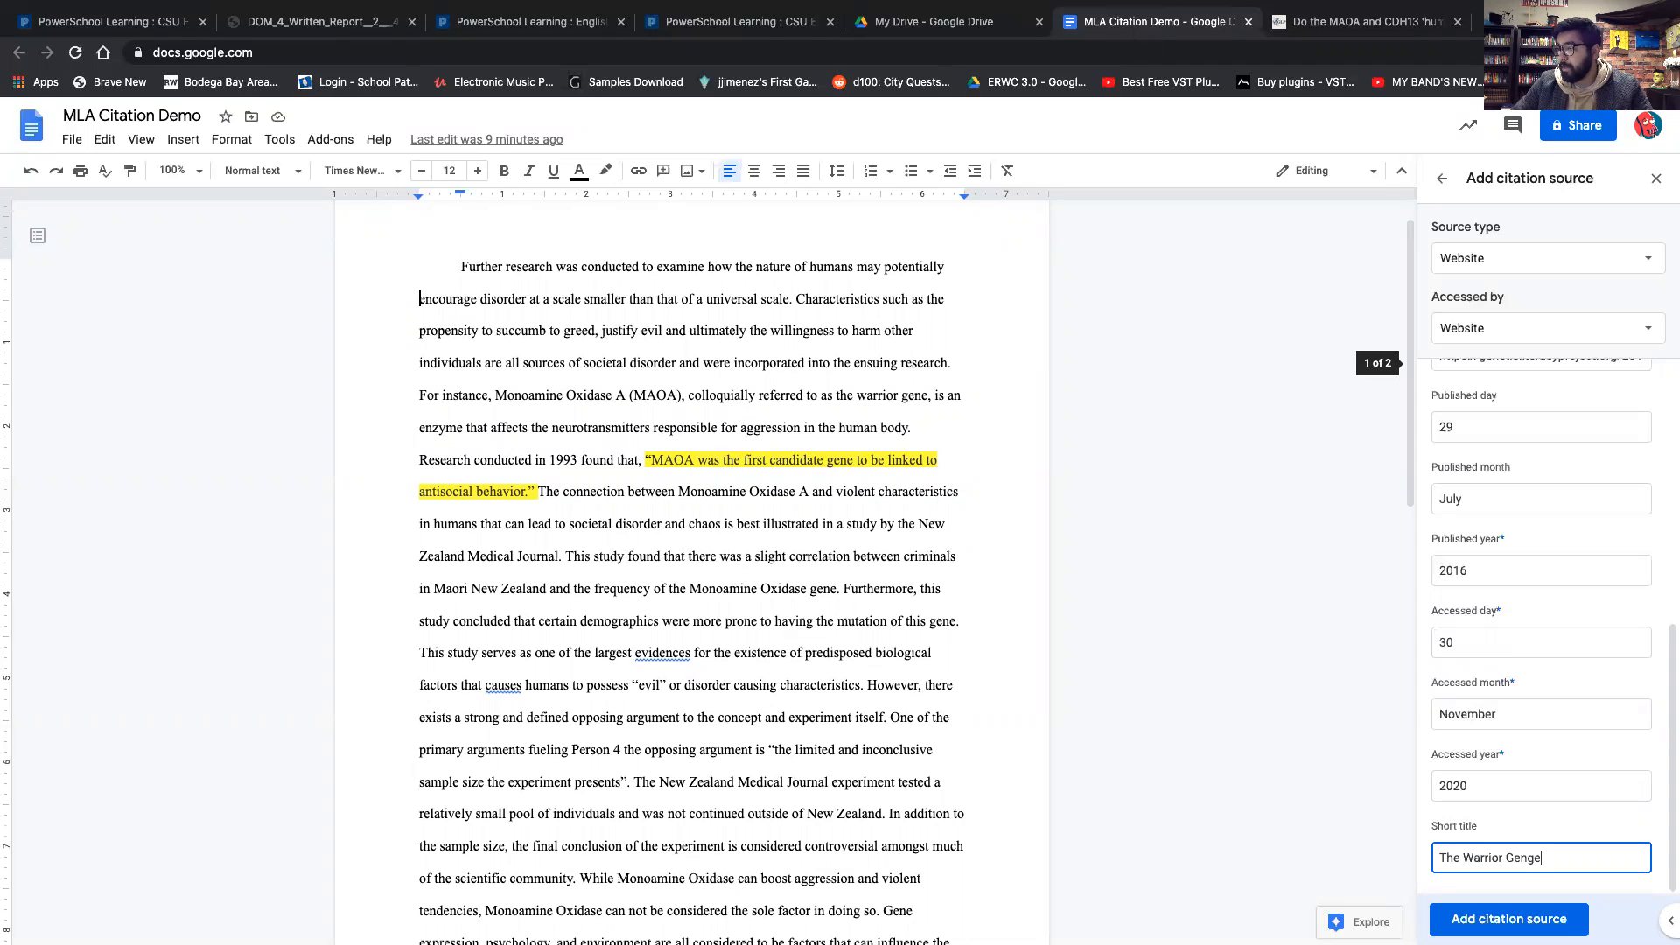
key(BackSpace)
key(BackSpace)
text(e)
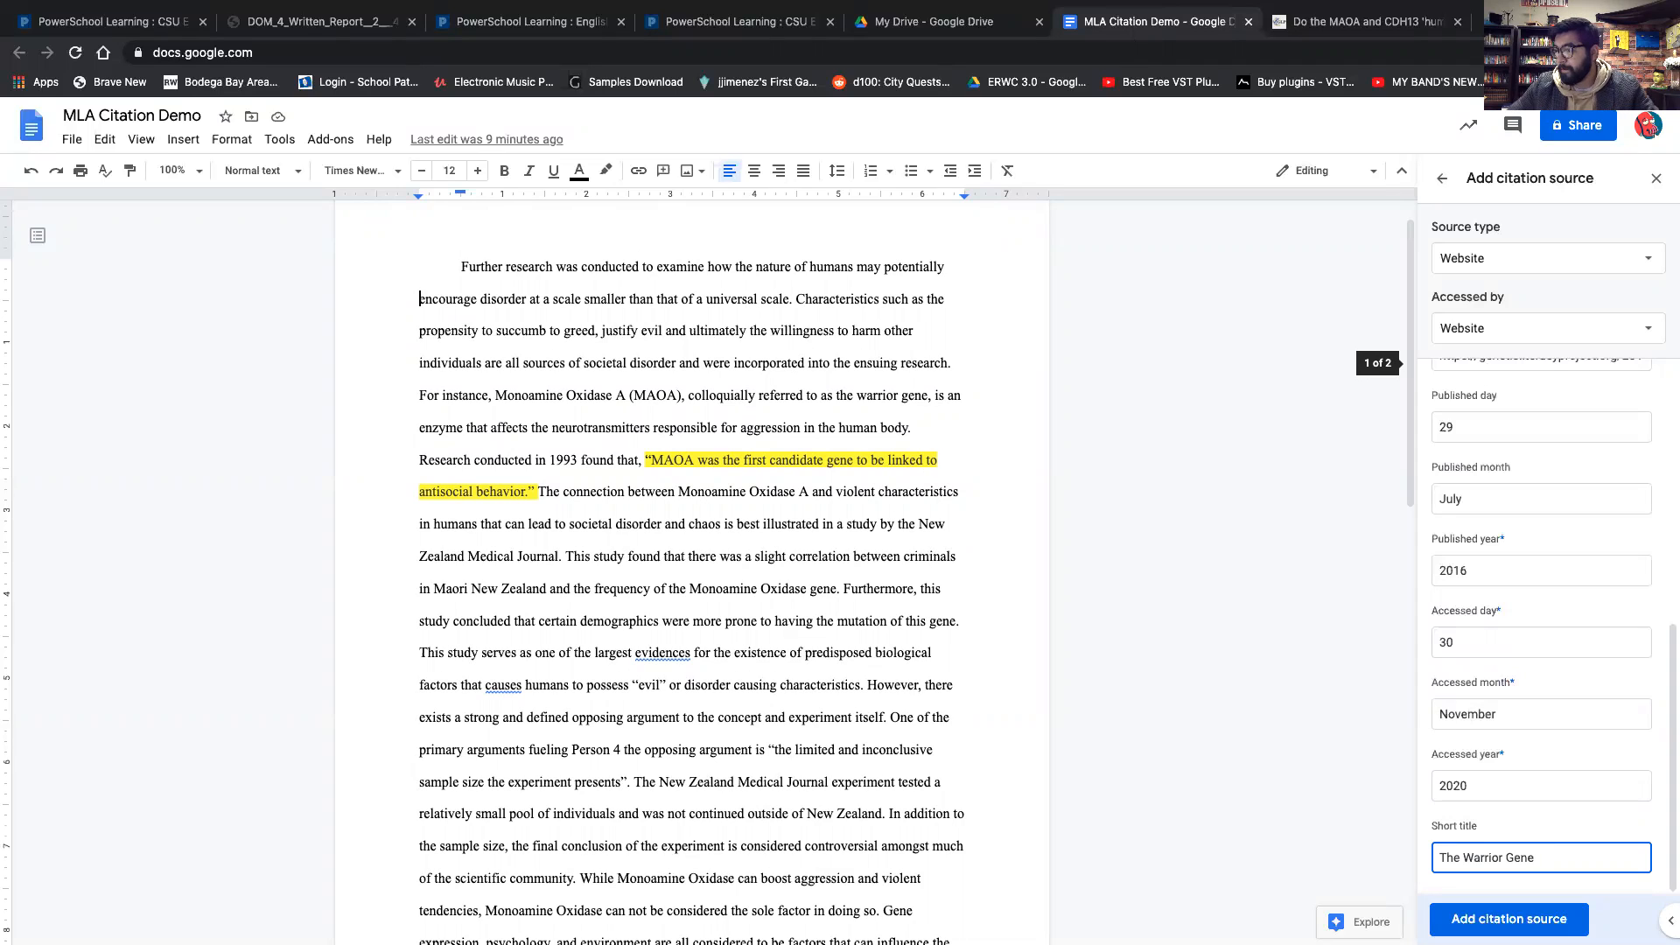
Add the completed website source to the document's MLA citation list.
click(1145, 716)
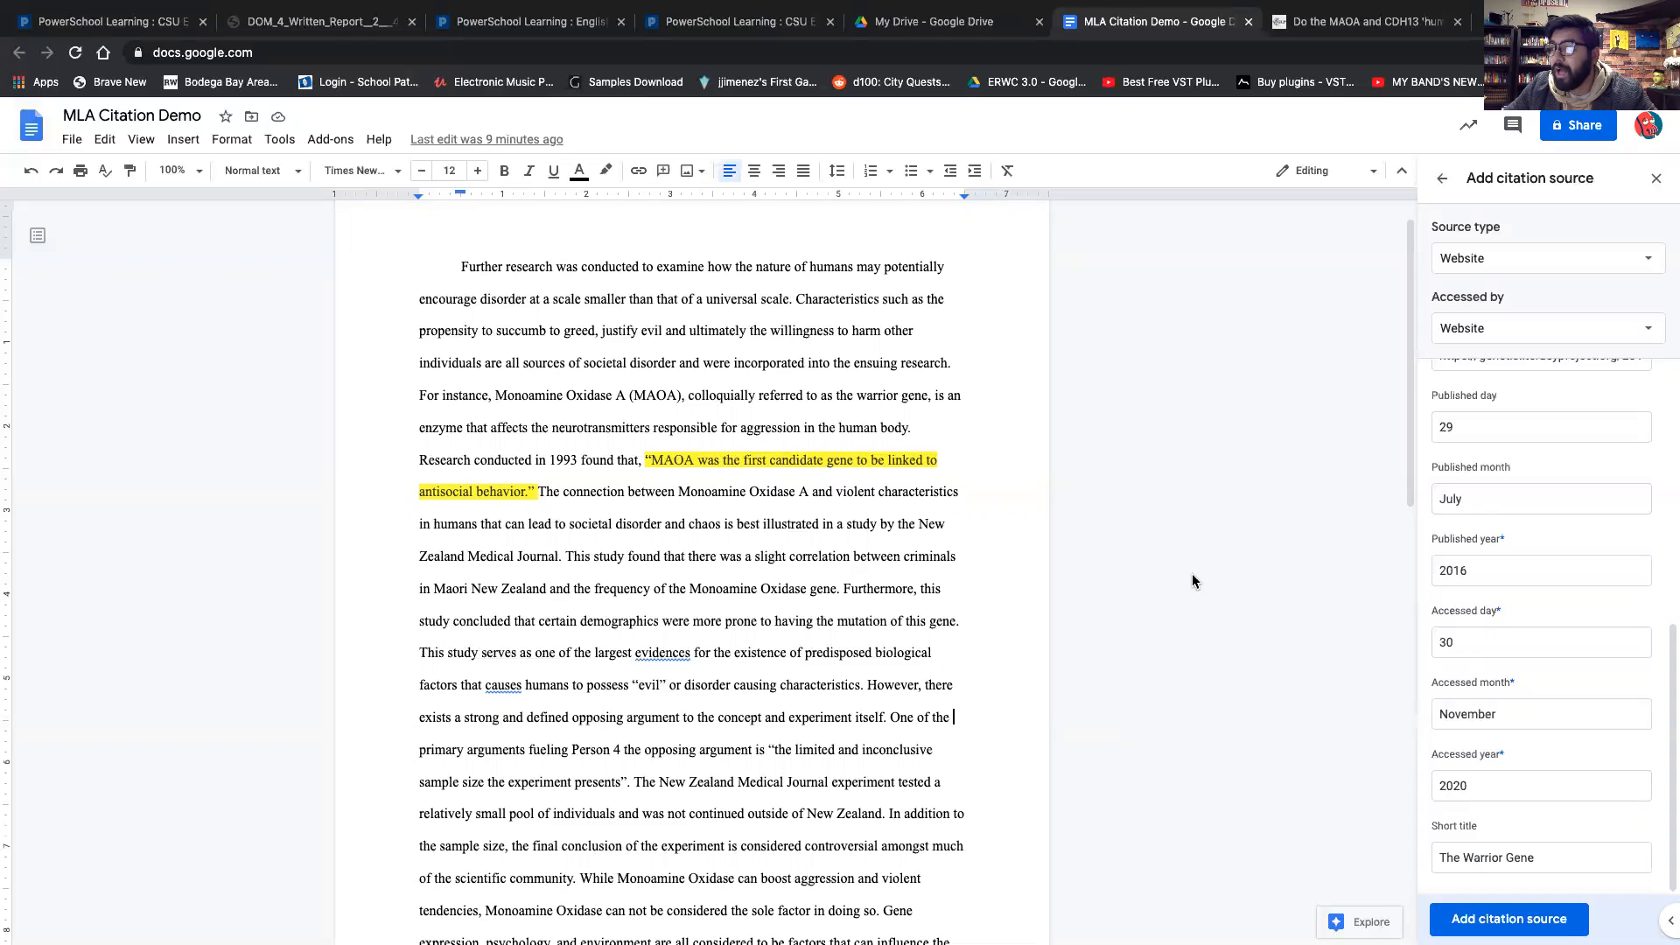
click(1365, 21)
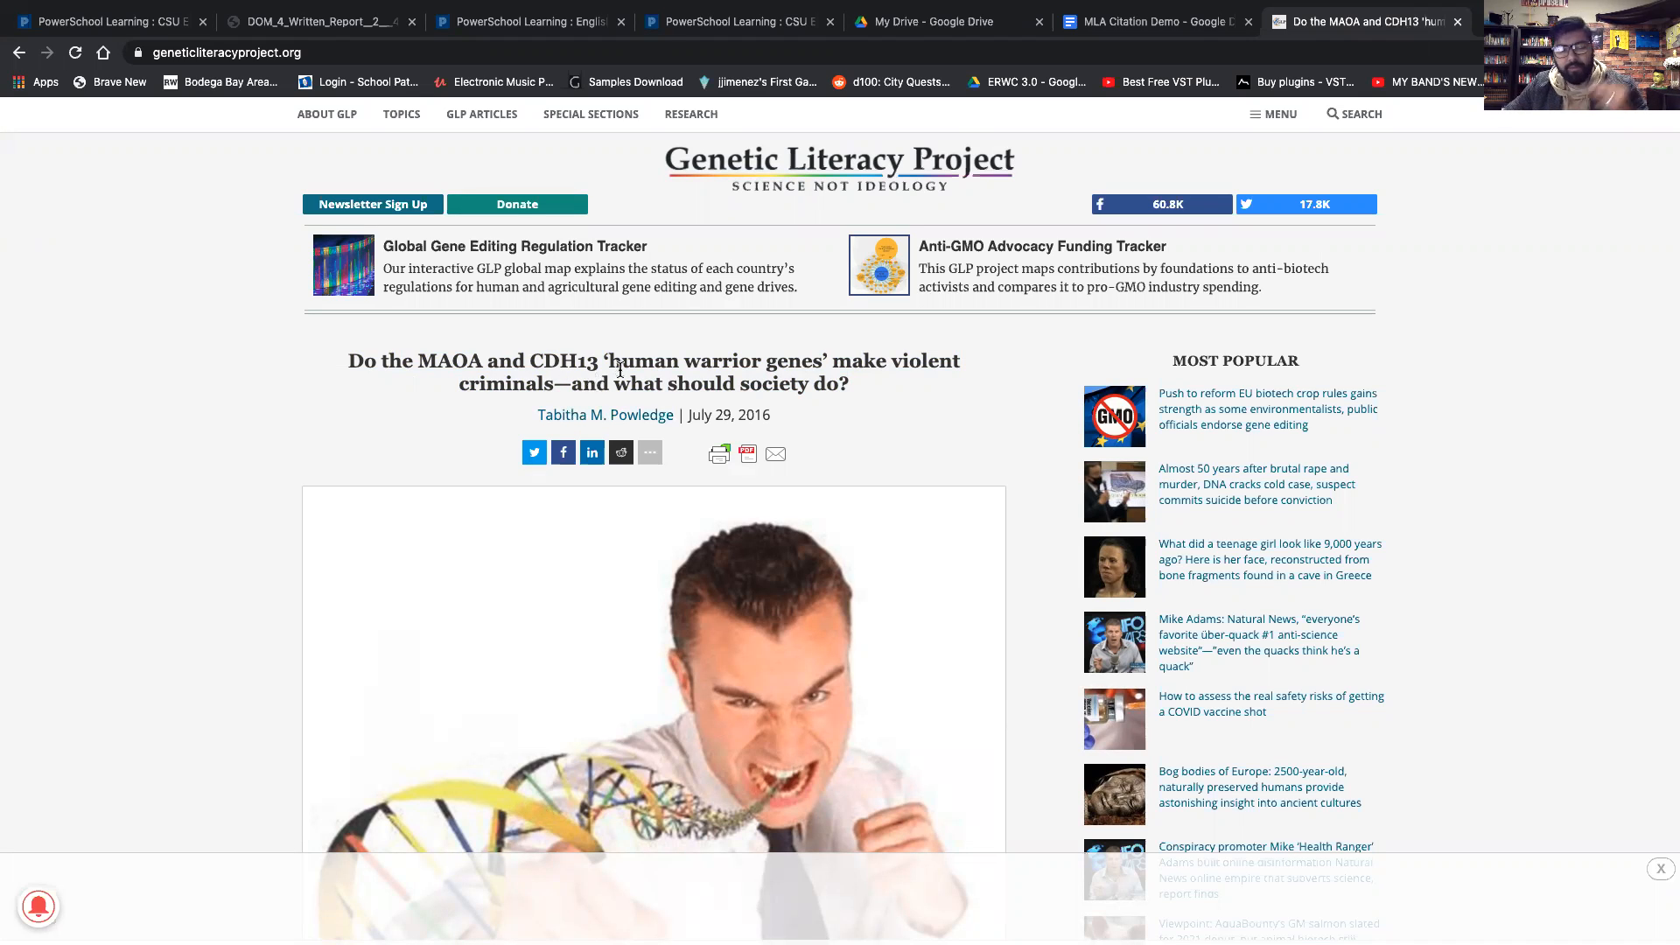
click(1141, 22)
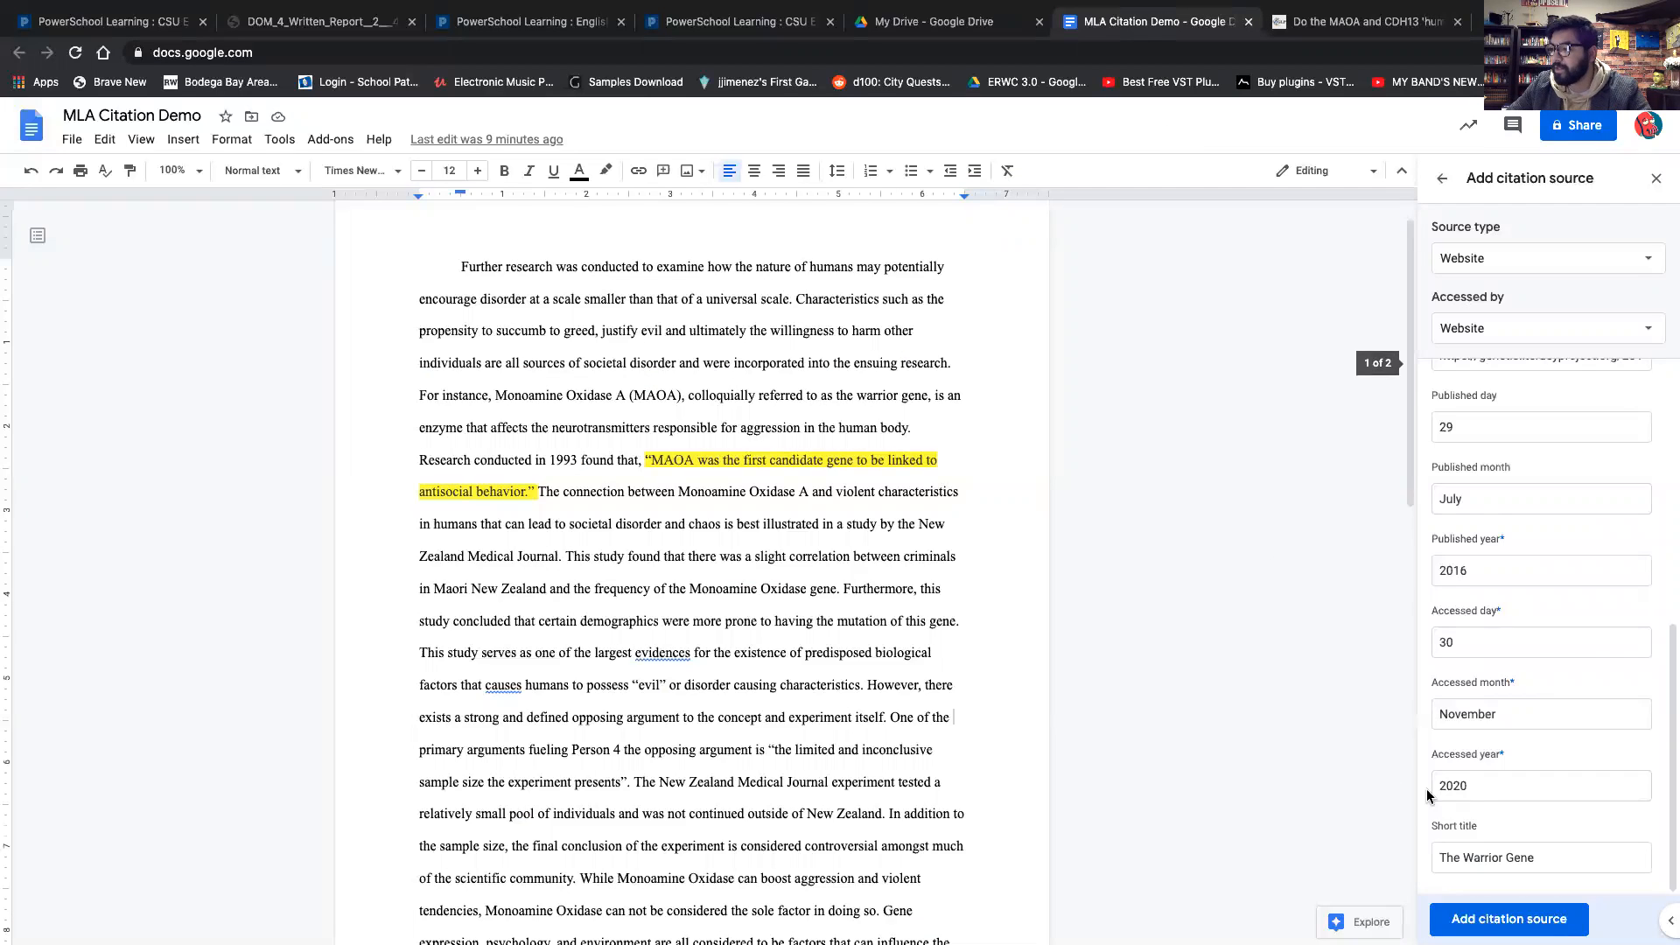
click(1555, 919)
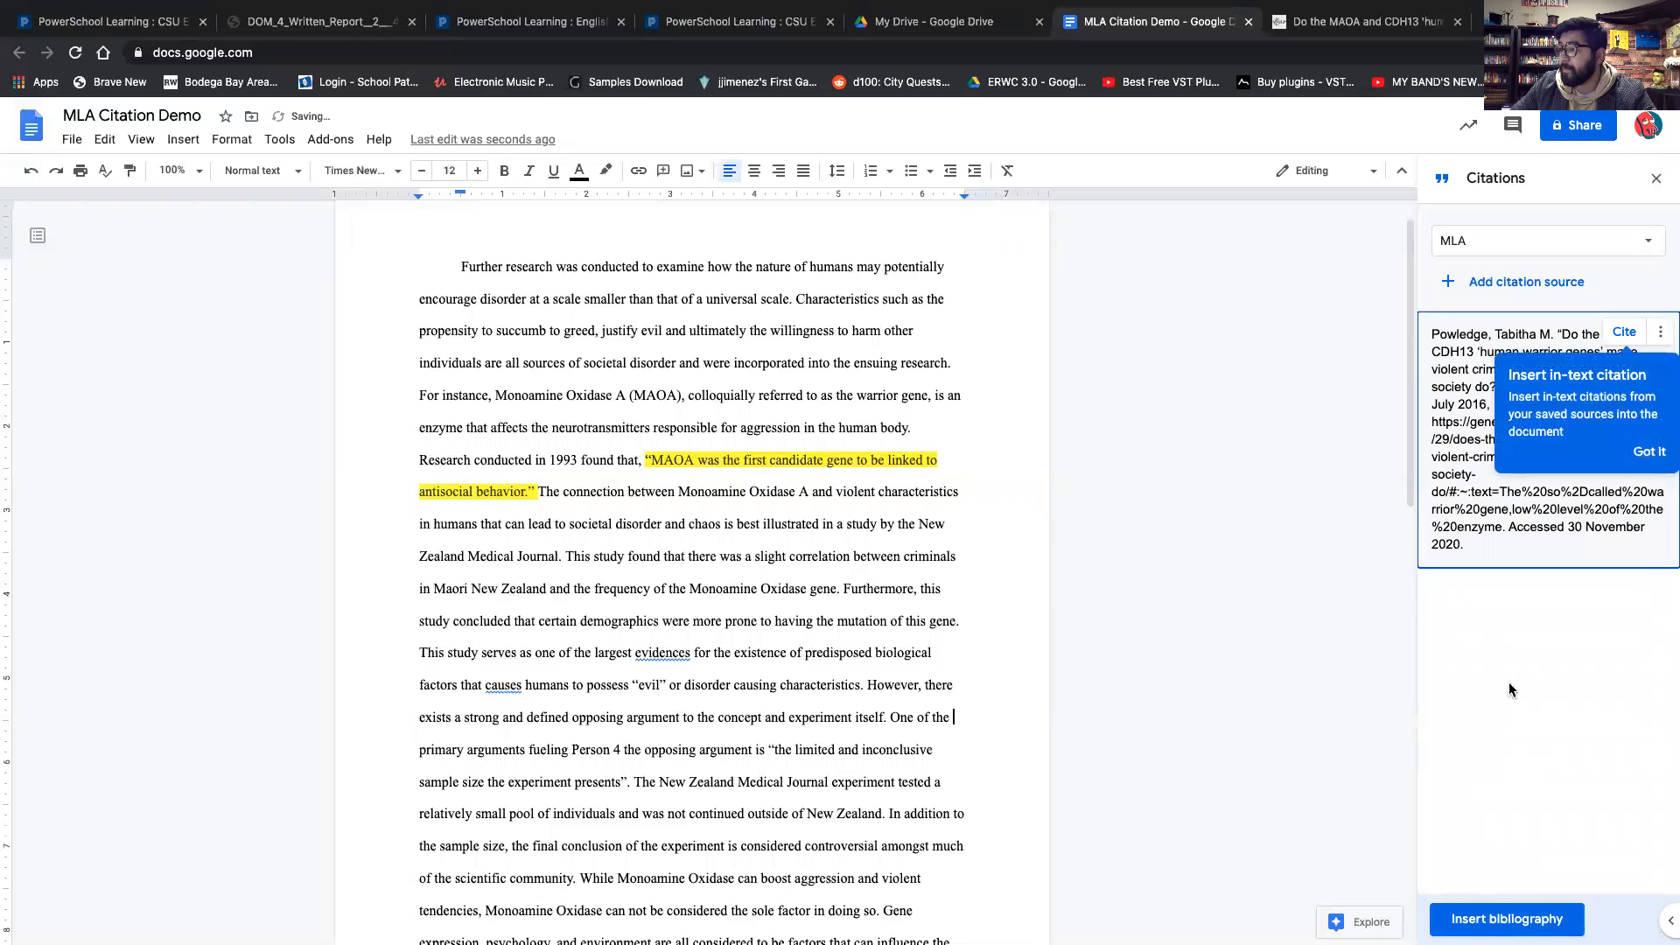
click(1641, 455)
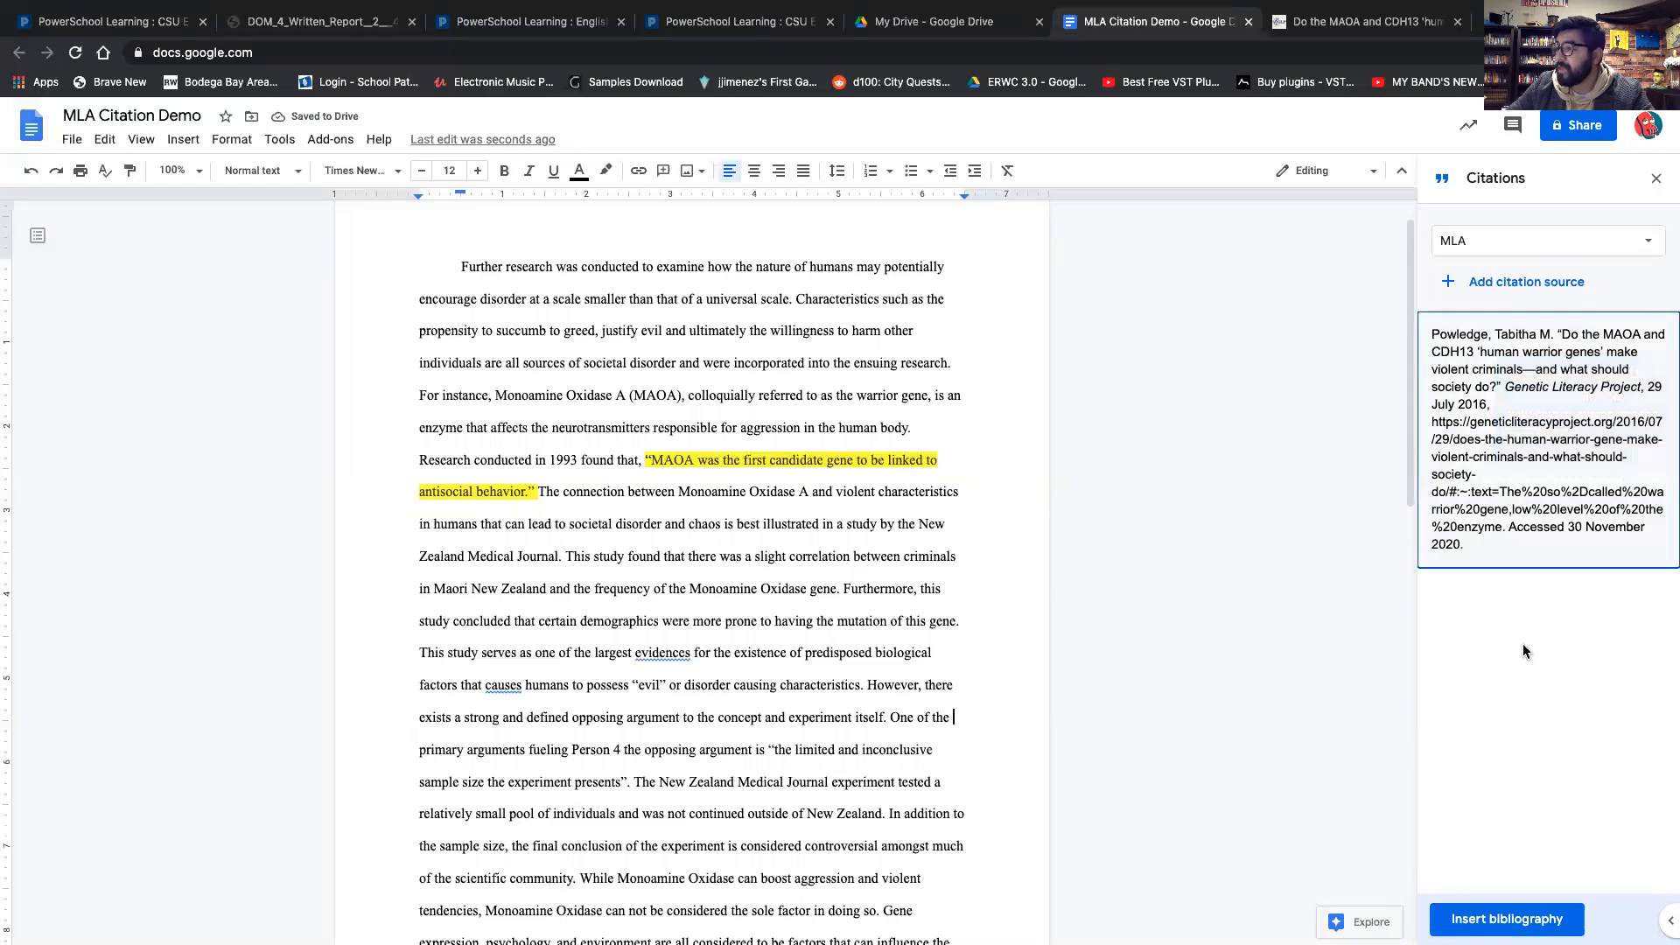
Examine the generated MLA citation entry.
mouse_move(1563, 395)
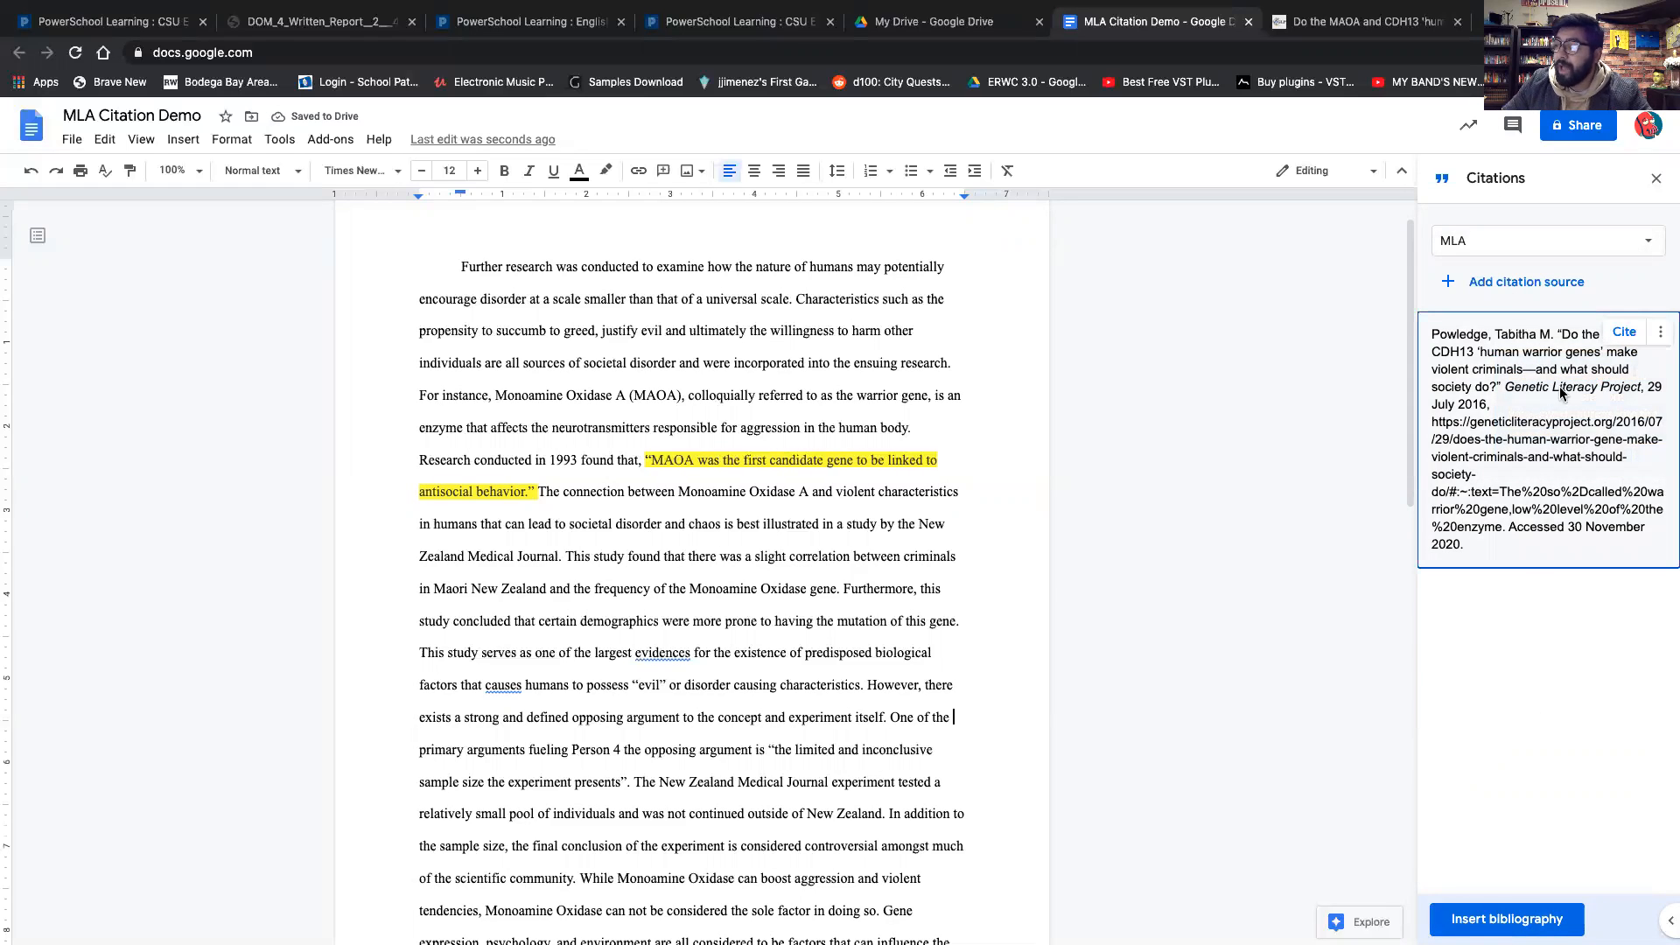
drag(1432, 335, 1554, 490)
drag(1486, 565, 1485, 450)
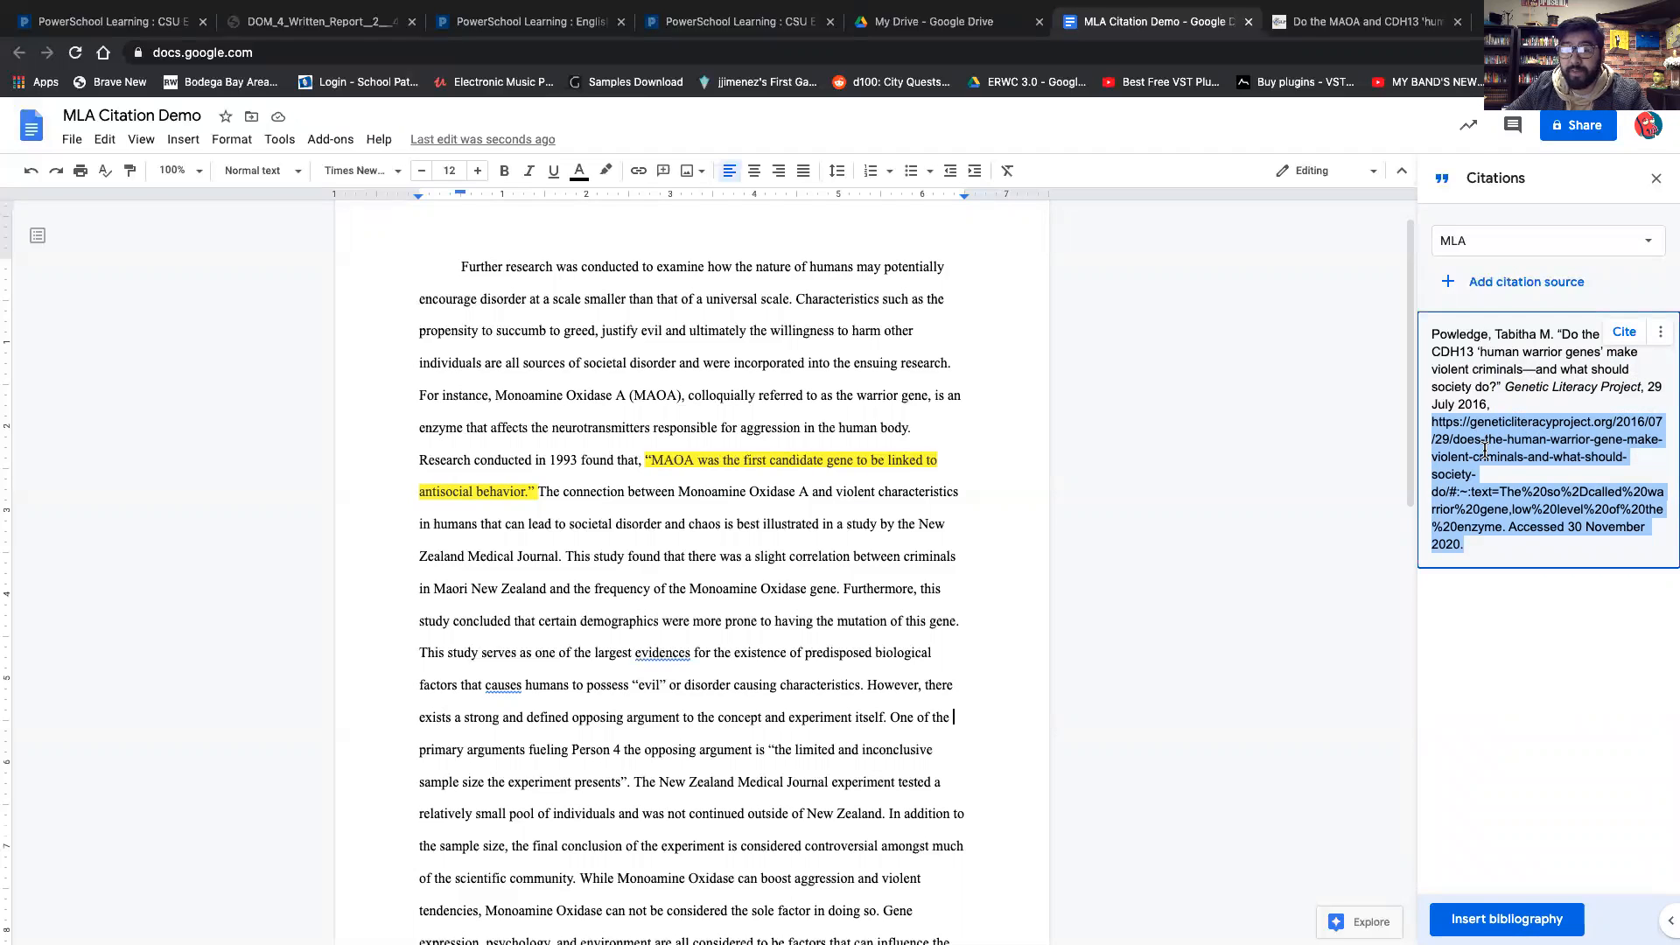
click(1559, 505)
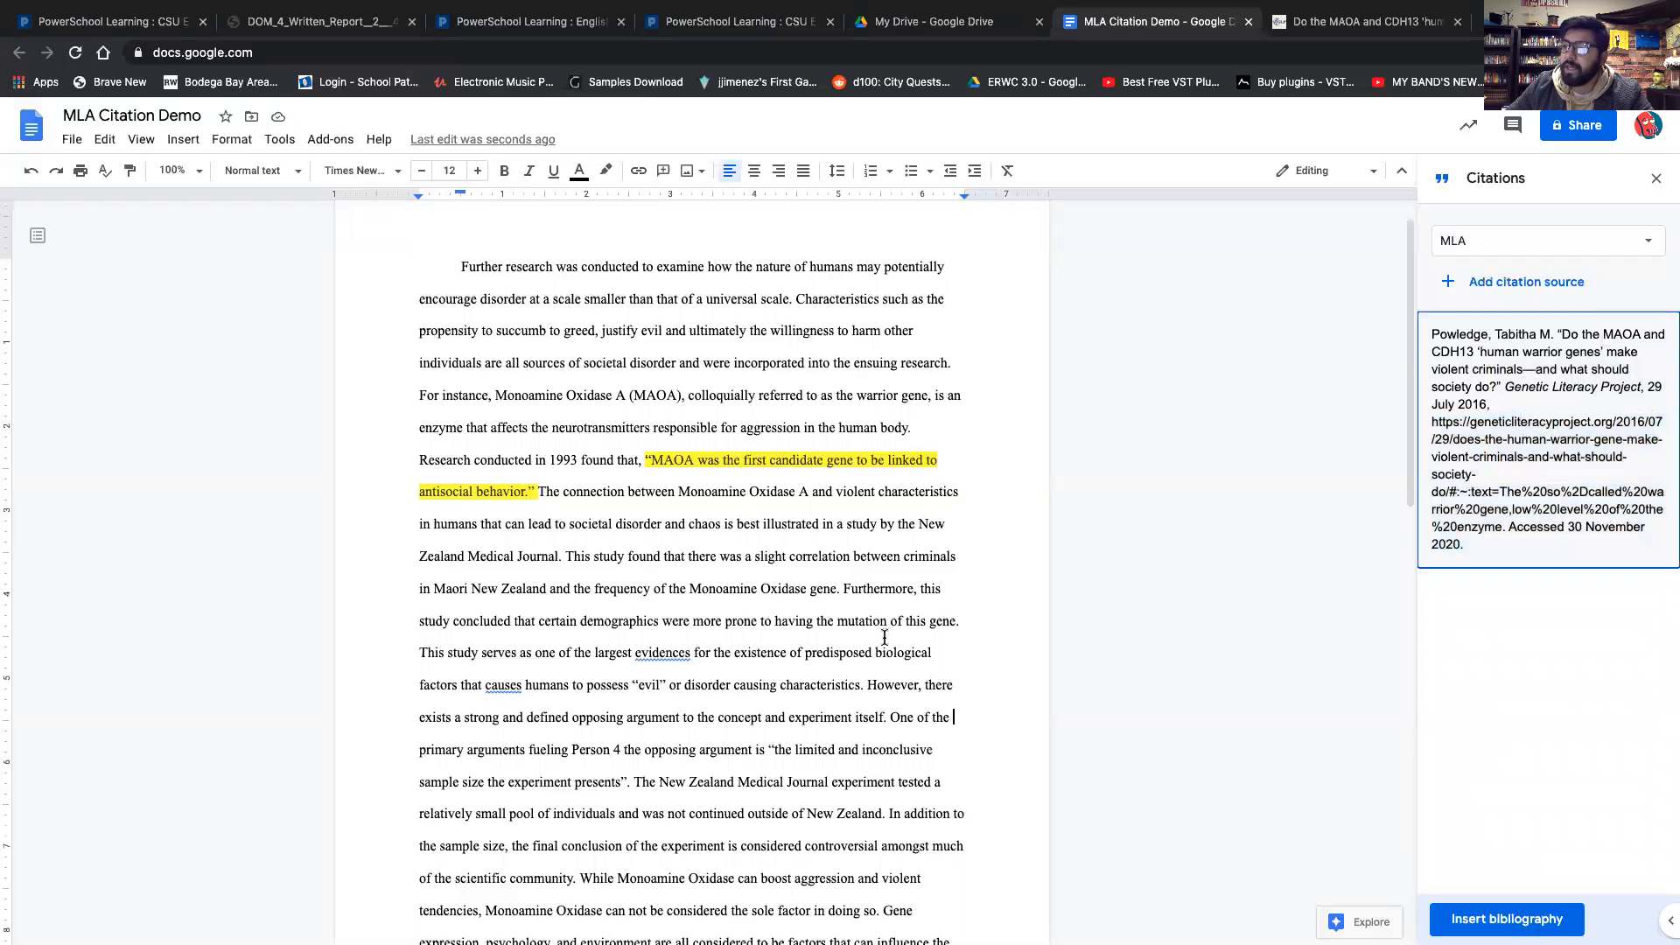
Insert three blank lines after the essay's final paragraph.
scroll(885, 636, down, 5)
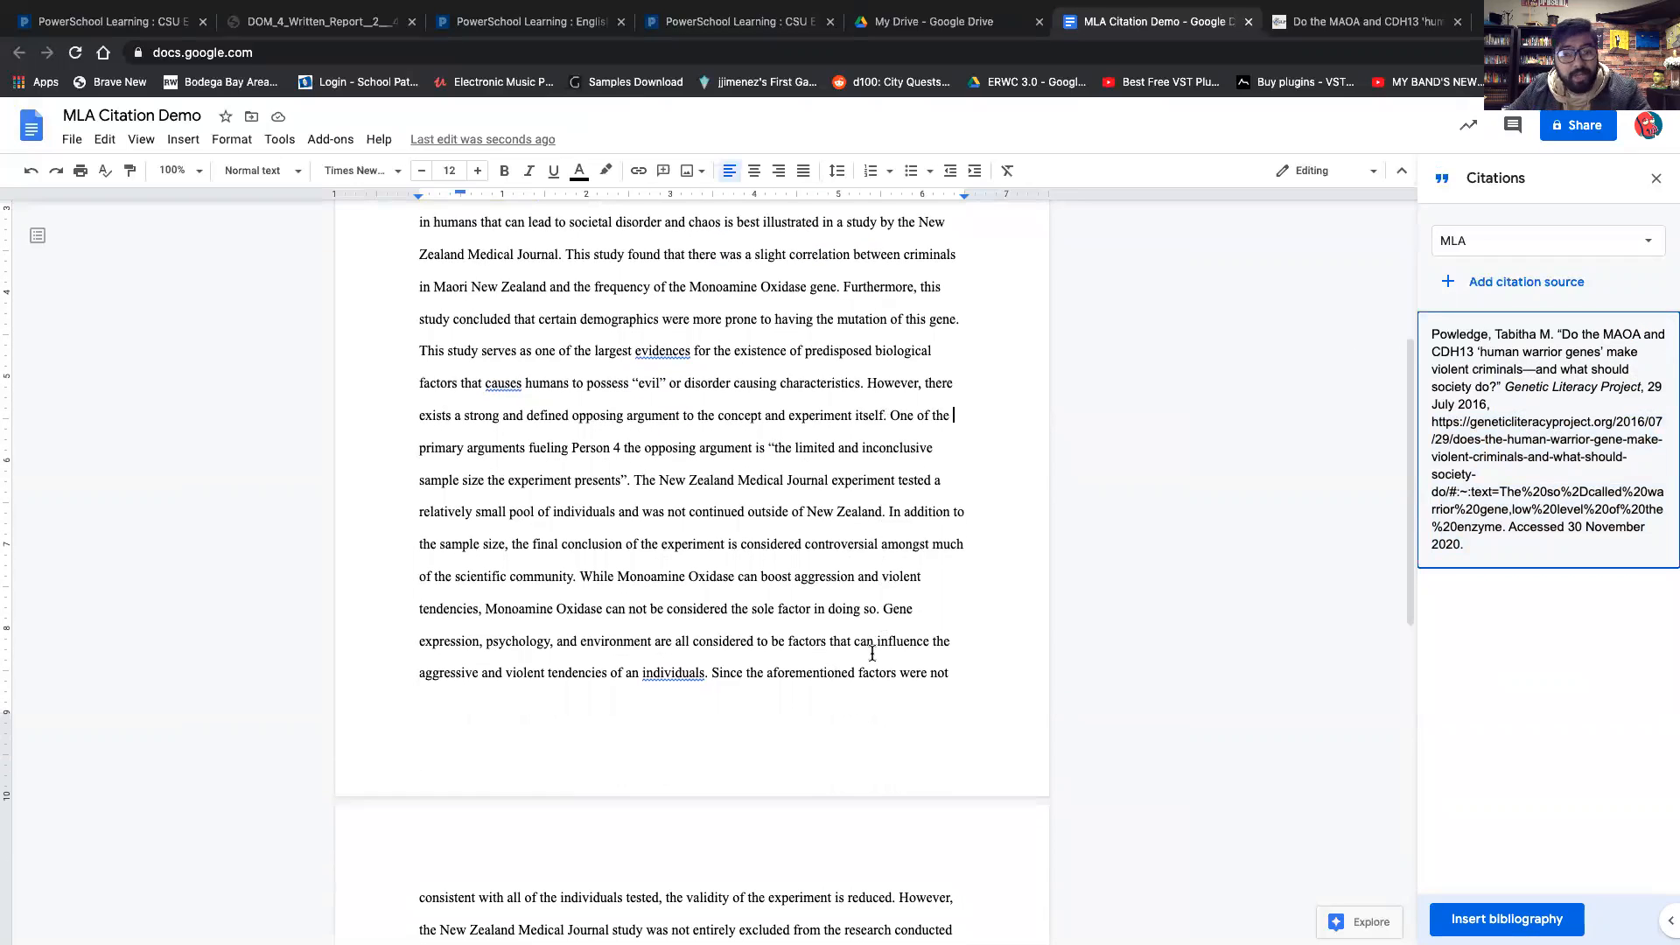
scroll(873, 654, down, 3)
scroll(664, 694, down, 5)
click(663, 527)
key(Return)
key(Return)
key(Return)
key(Return)
key(Return)
key(Return)
key(Return)
key(Return)
key(Return)
key(Return)
key(Return)
key(Return)
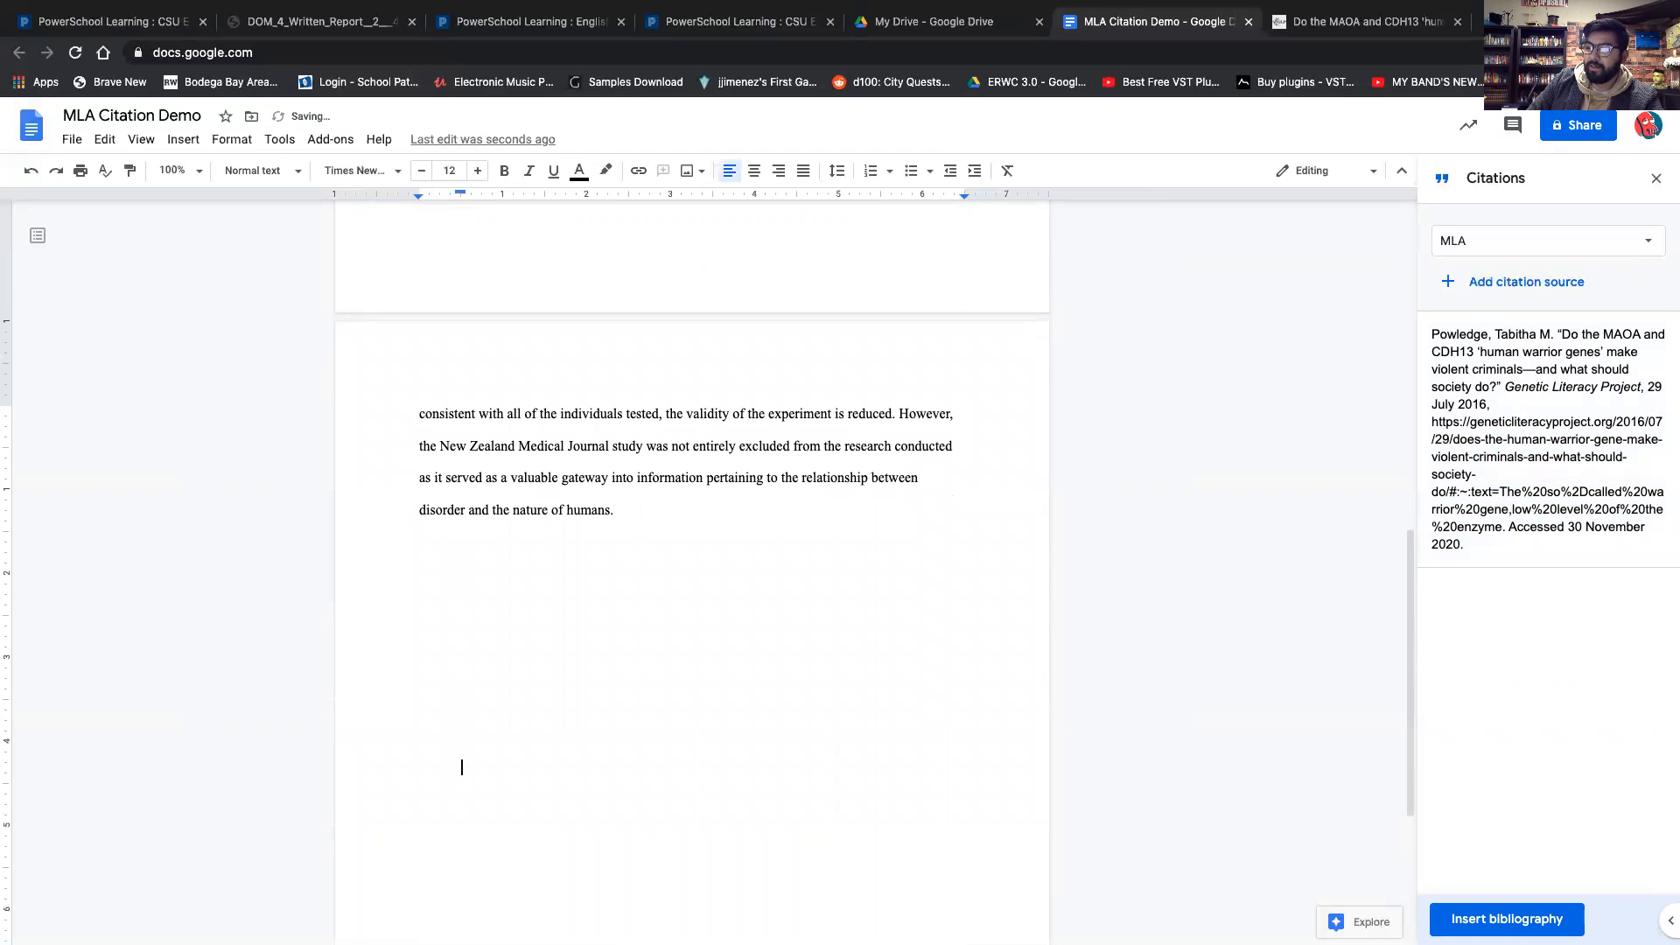
Add more blank lines after the essay until the cursor moves onto a new page.
scroll(531, 518, down, 3)
key(Return)
key(Return)
key(Return)
scroll(630, 674, down, 1)
key(Return)
key(Return)
key(Return)
key(Return)
key(Return)
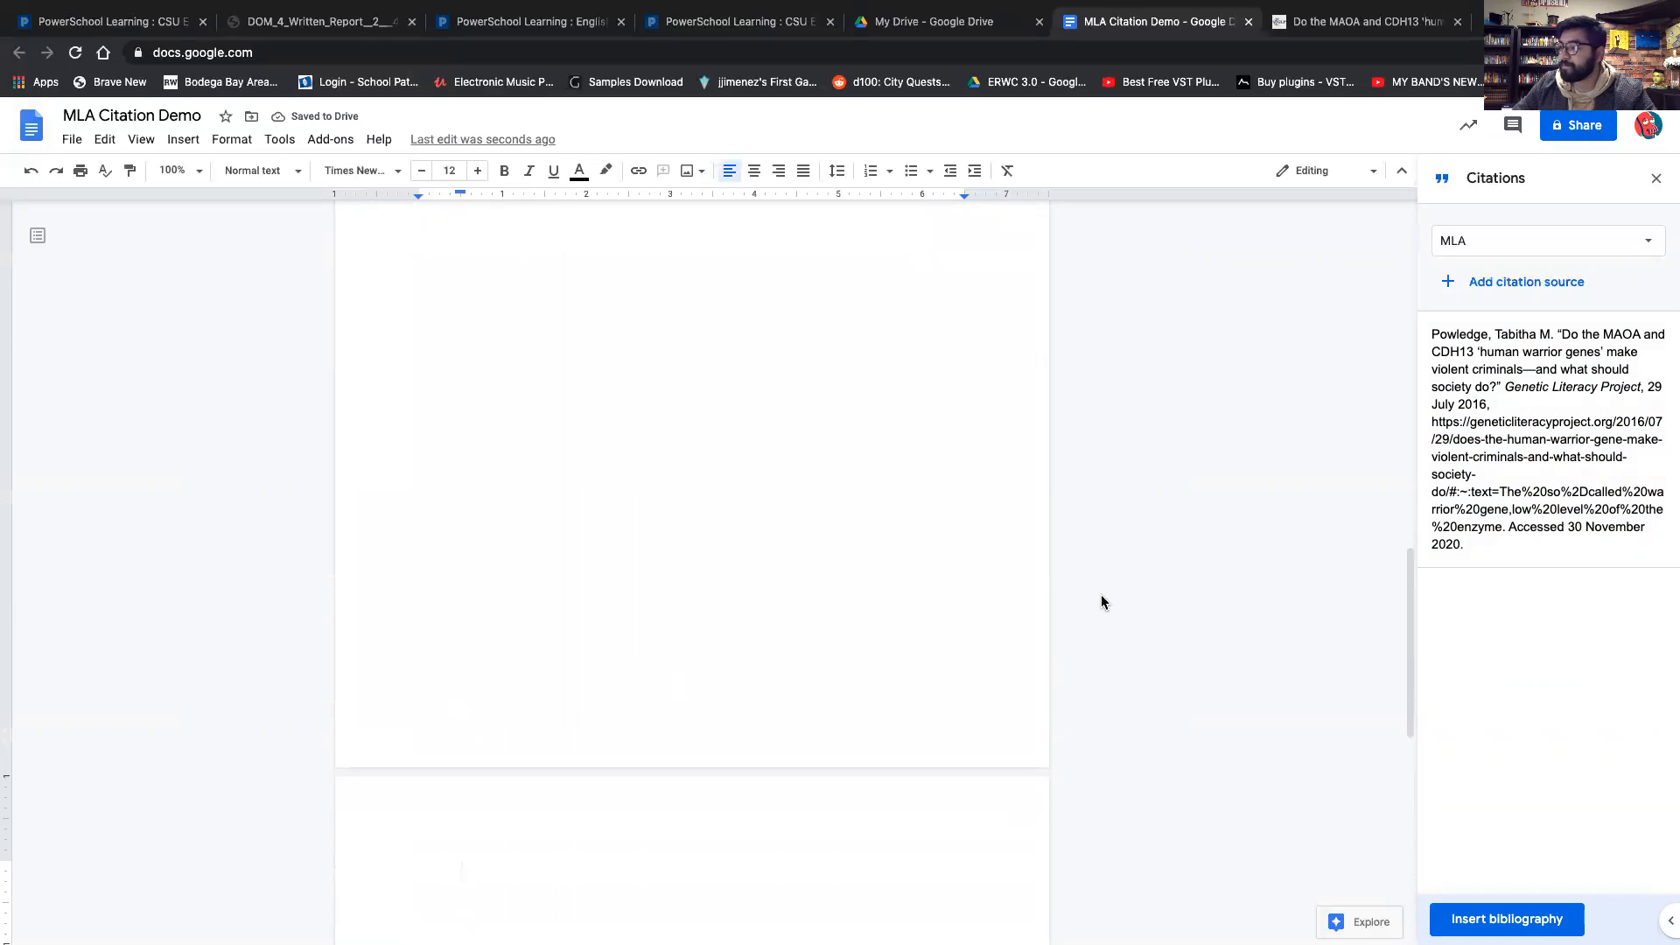
Place the cursor at the top of the new blank page and insert the MLA bibliography there.
scroll(1308, 700, down, 3)
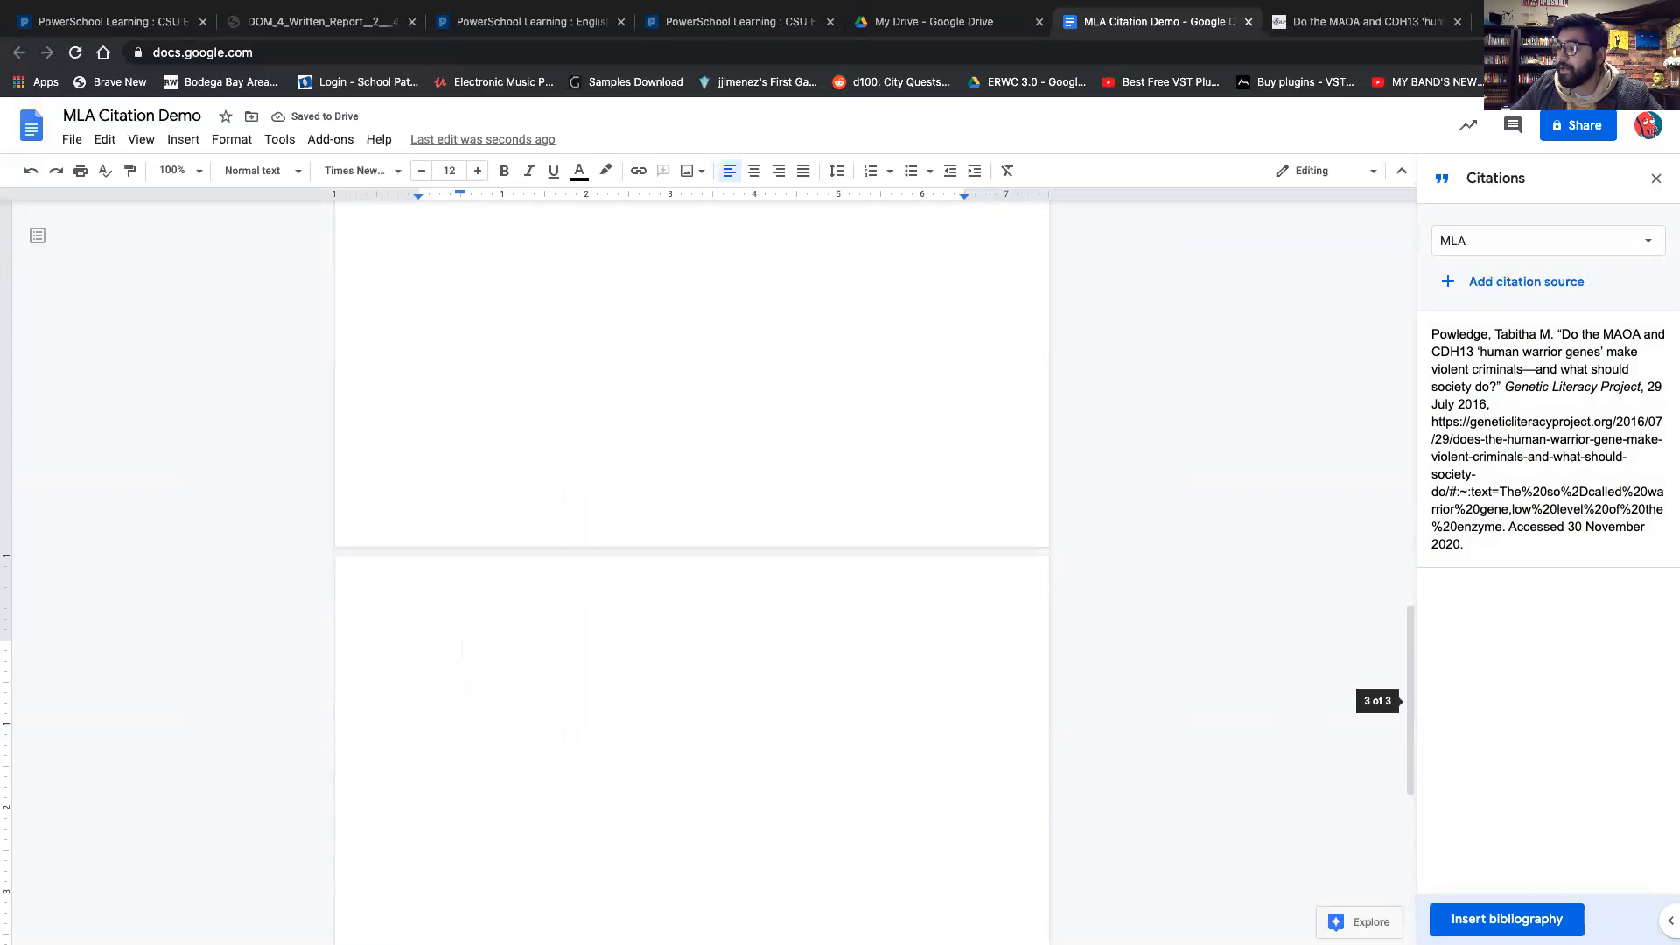
click(688, 419)
double_click(547, 576)
double_click(502, 605)
double_click(596, 363)
double_click(779, 285)
double_click(799, 265)
click(799, 265)
click(529, 610)
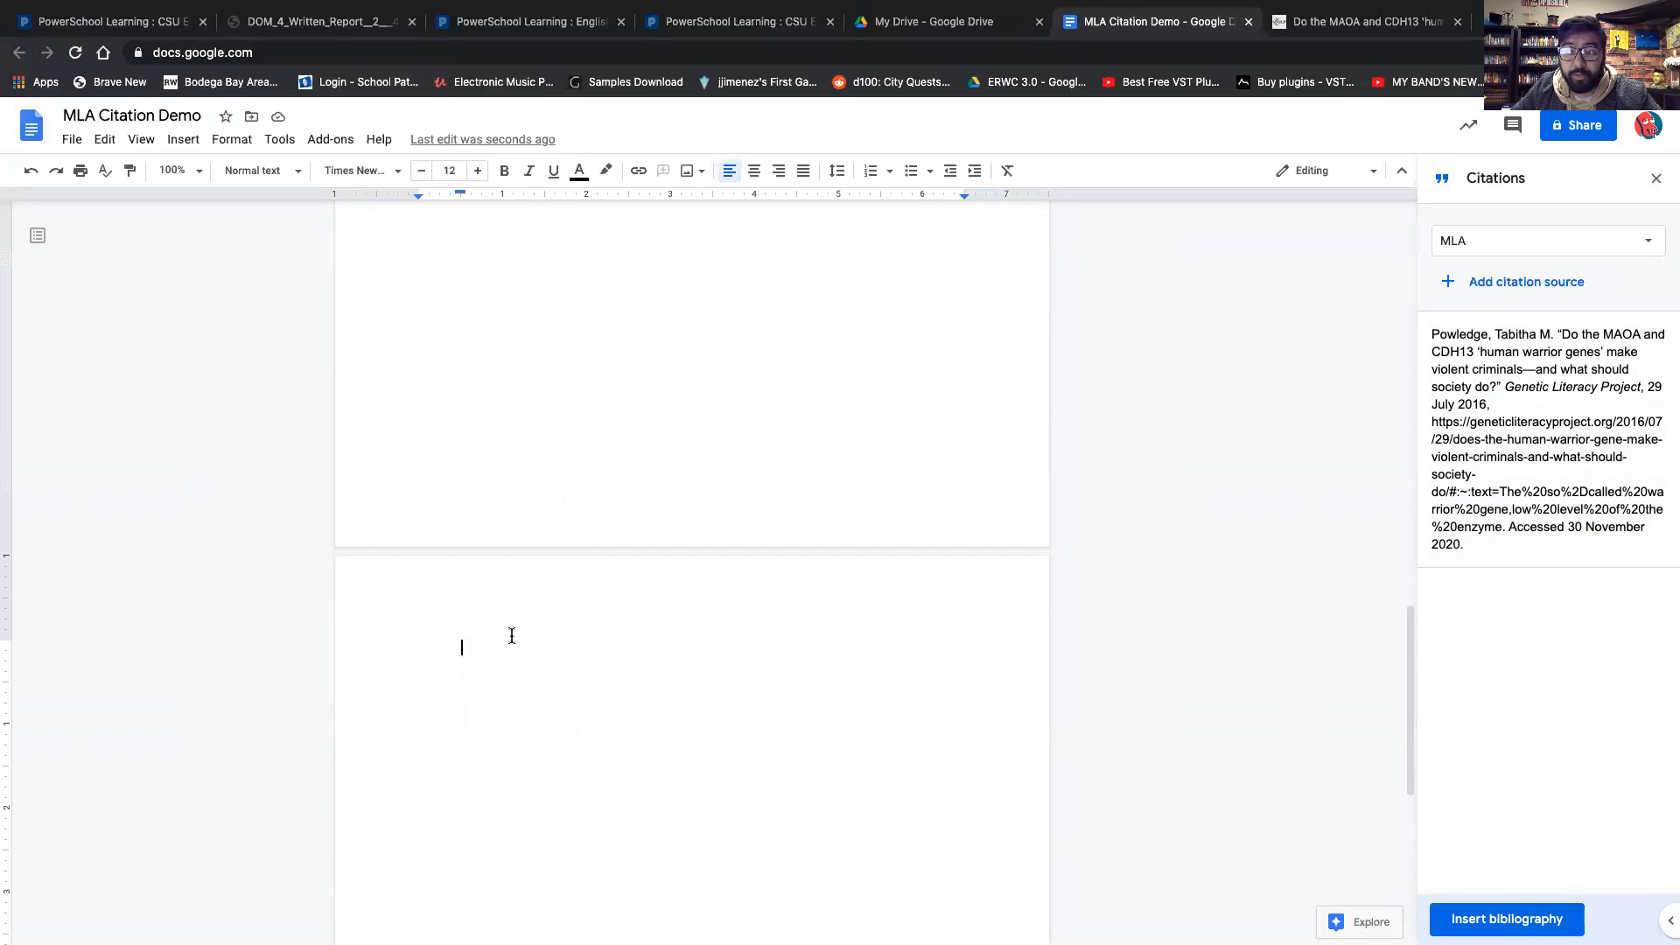
click(1527, 920)
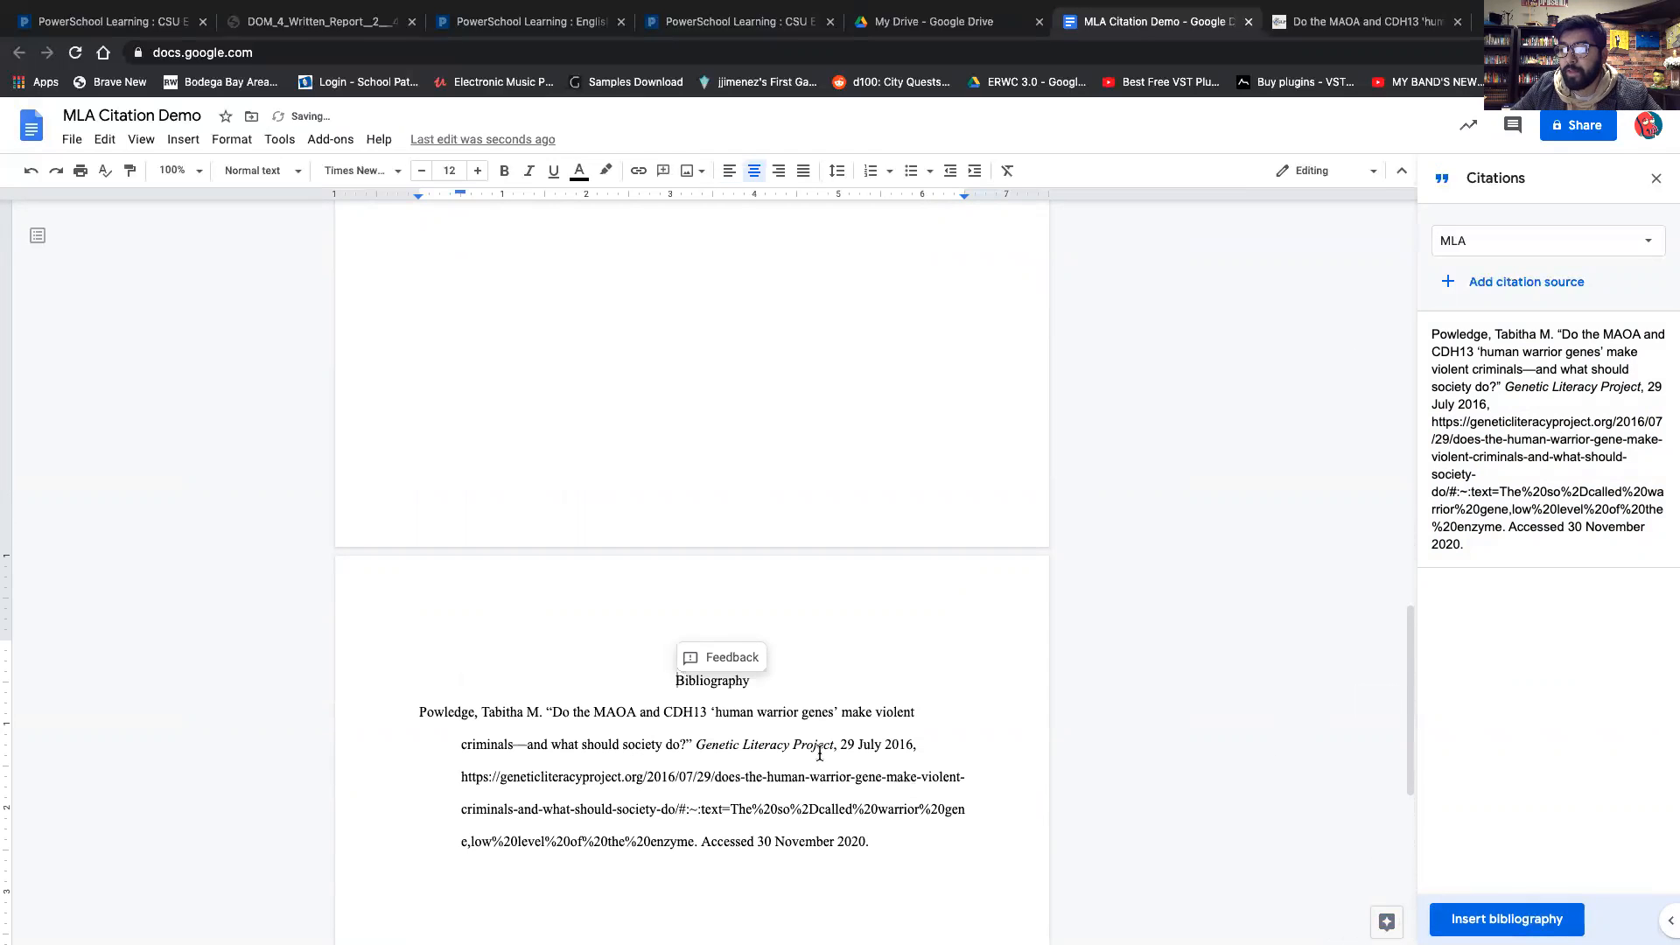
Delete the URL and access date lines from the bibliography entry.
scroll(953, 692, down, 3)
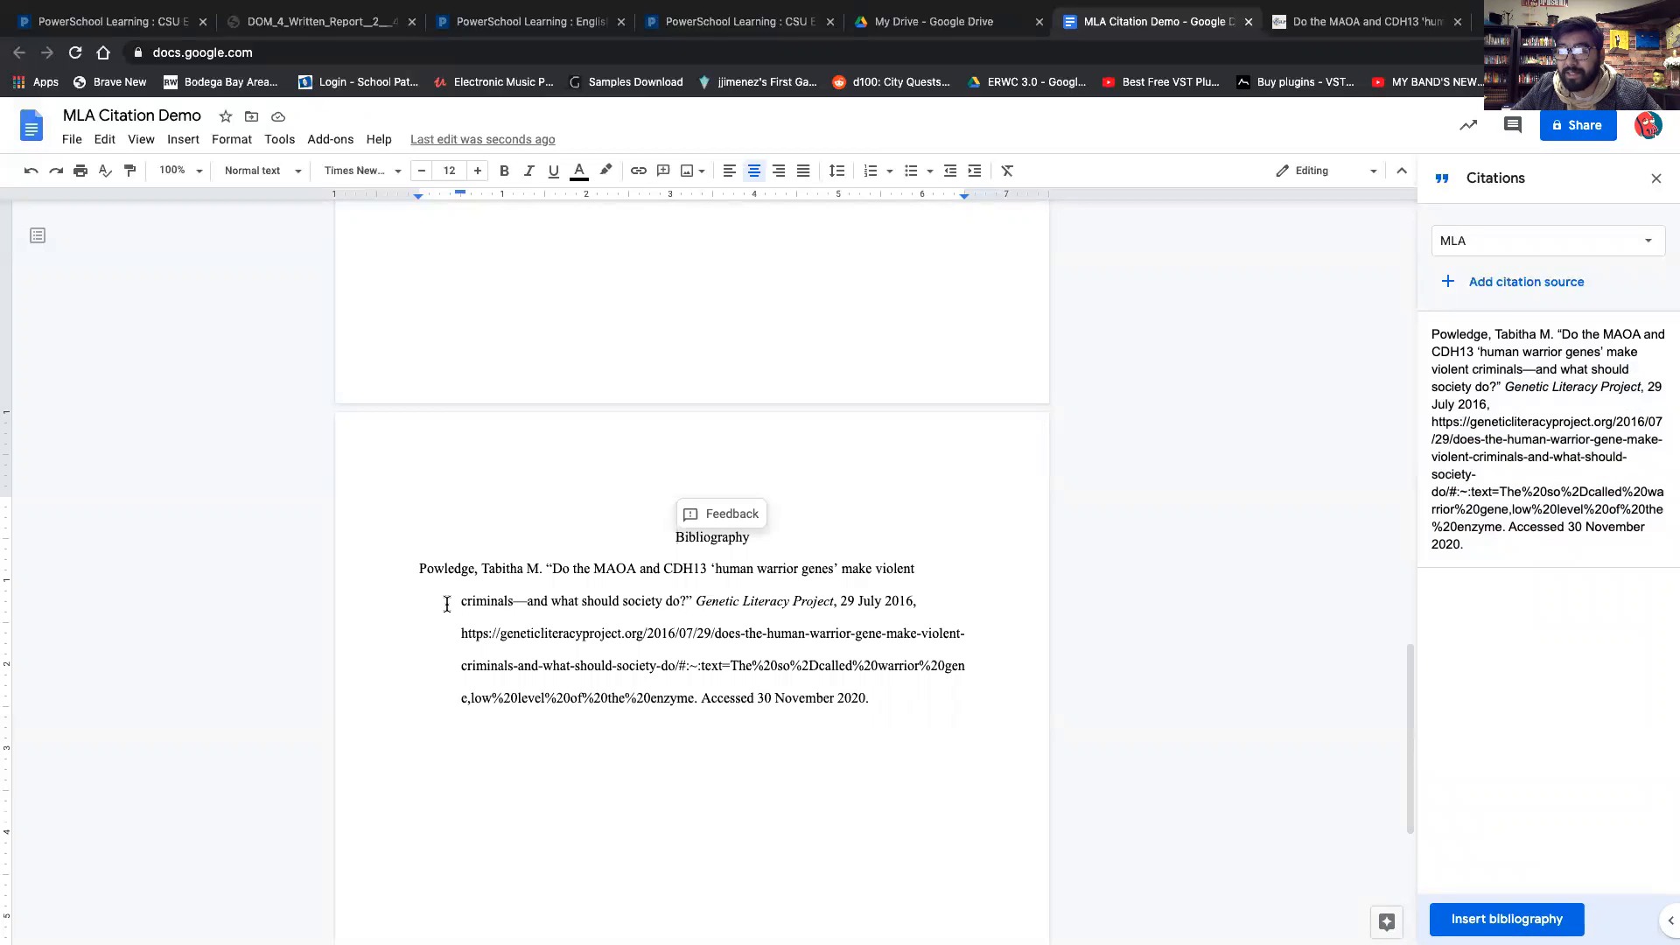
drag(461, 602, 472, 687)
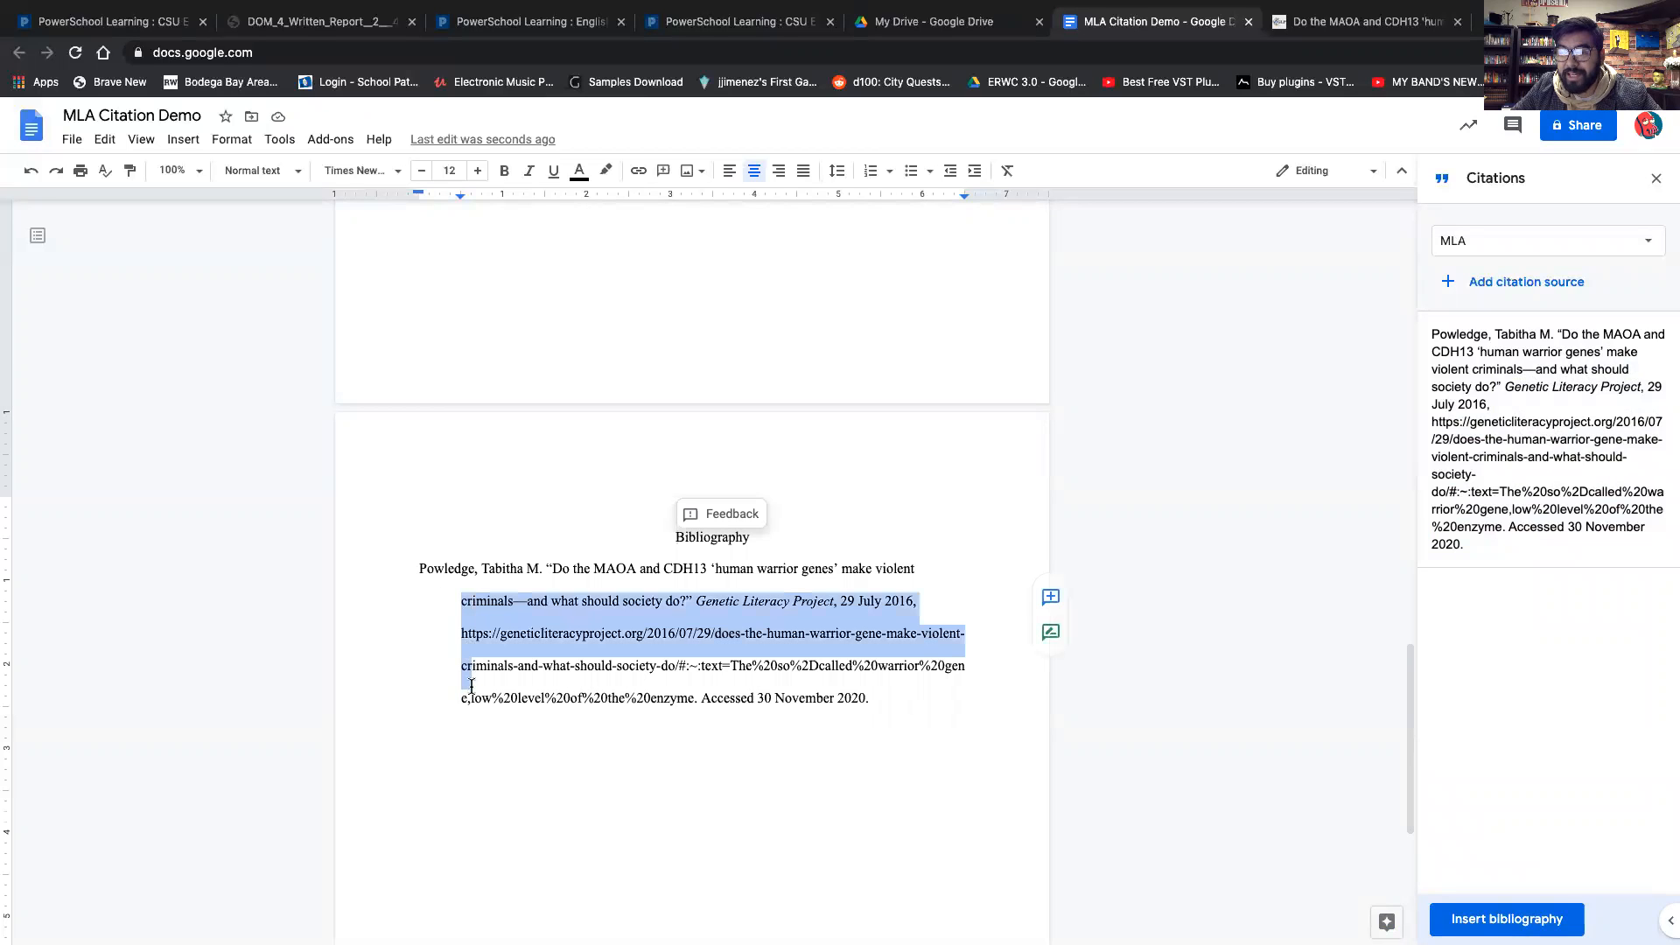
click(669, 700)
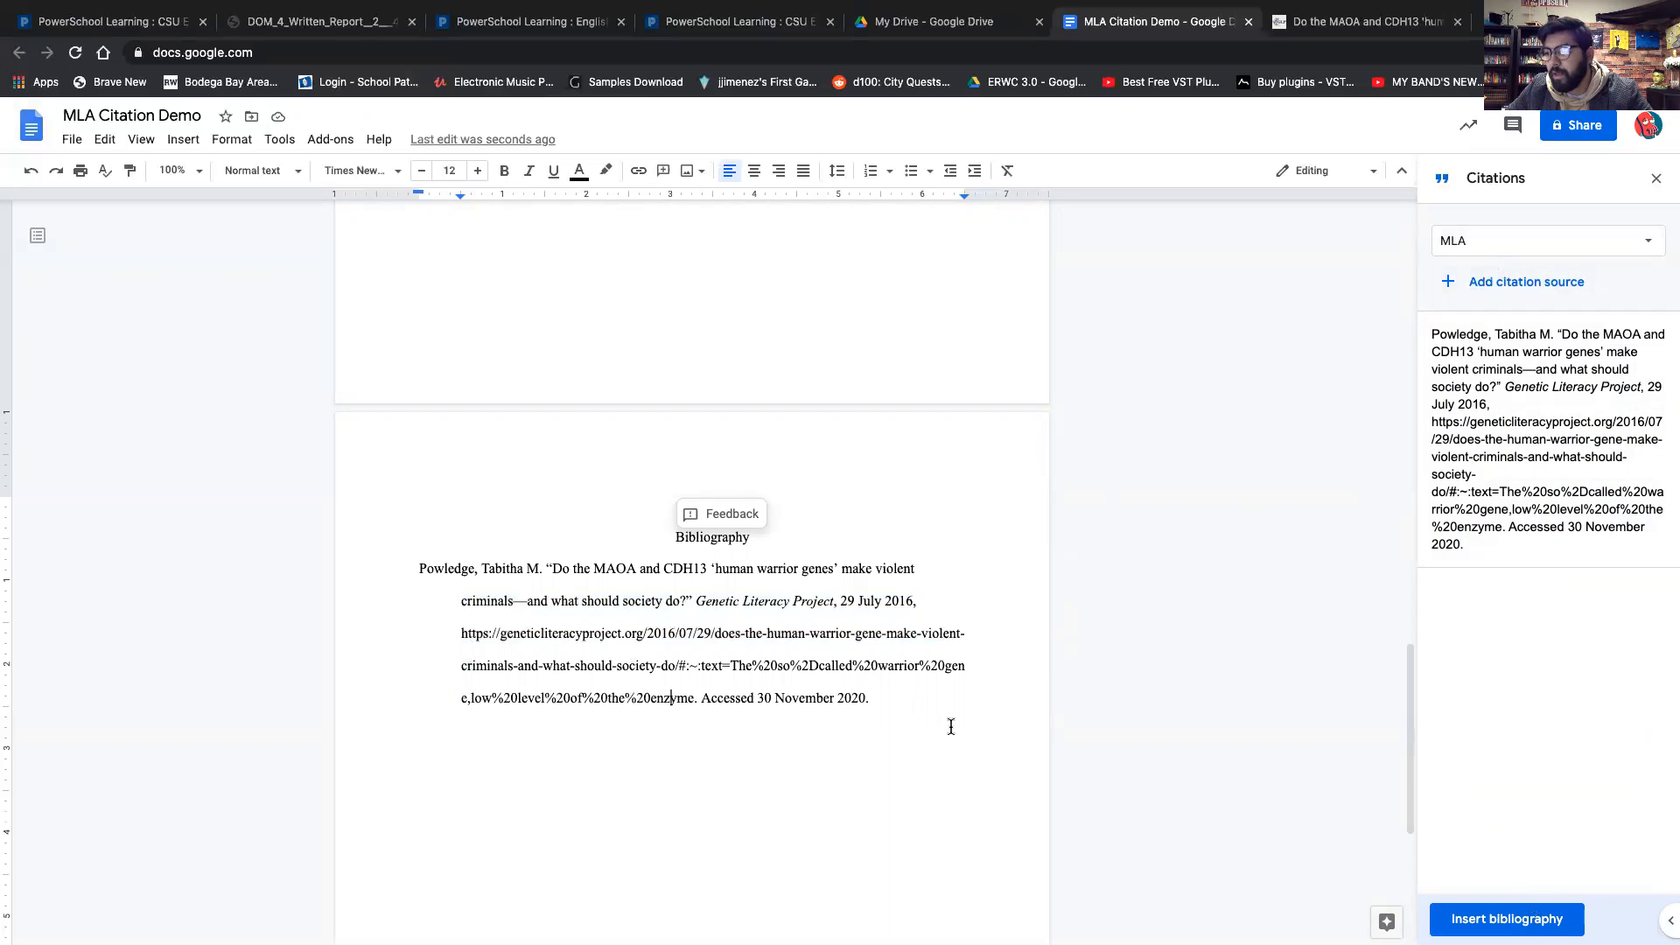
scroll(925, 729, down, 1)
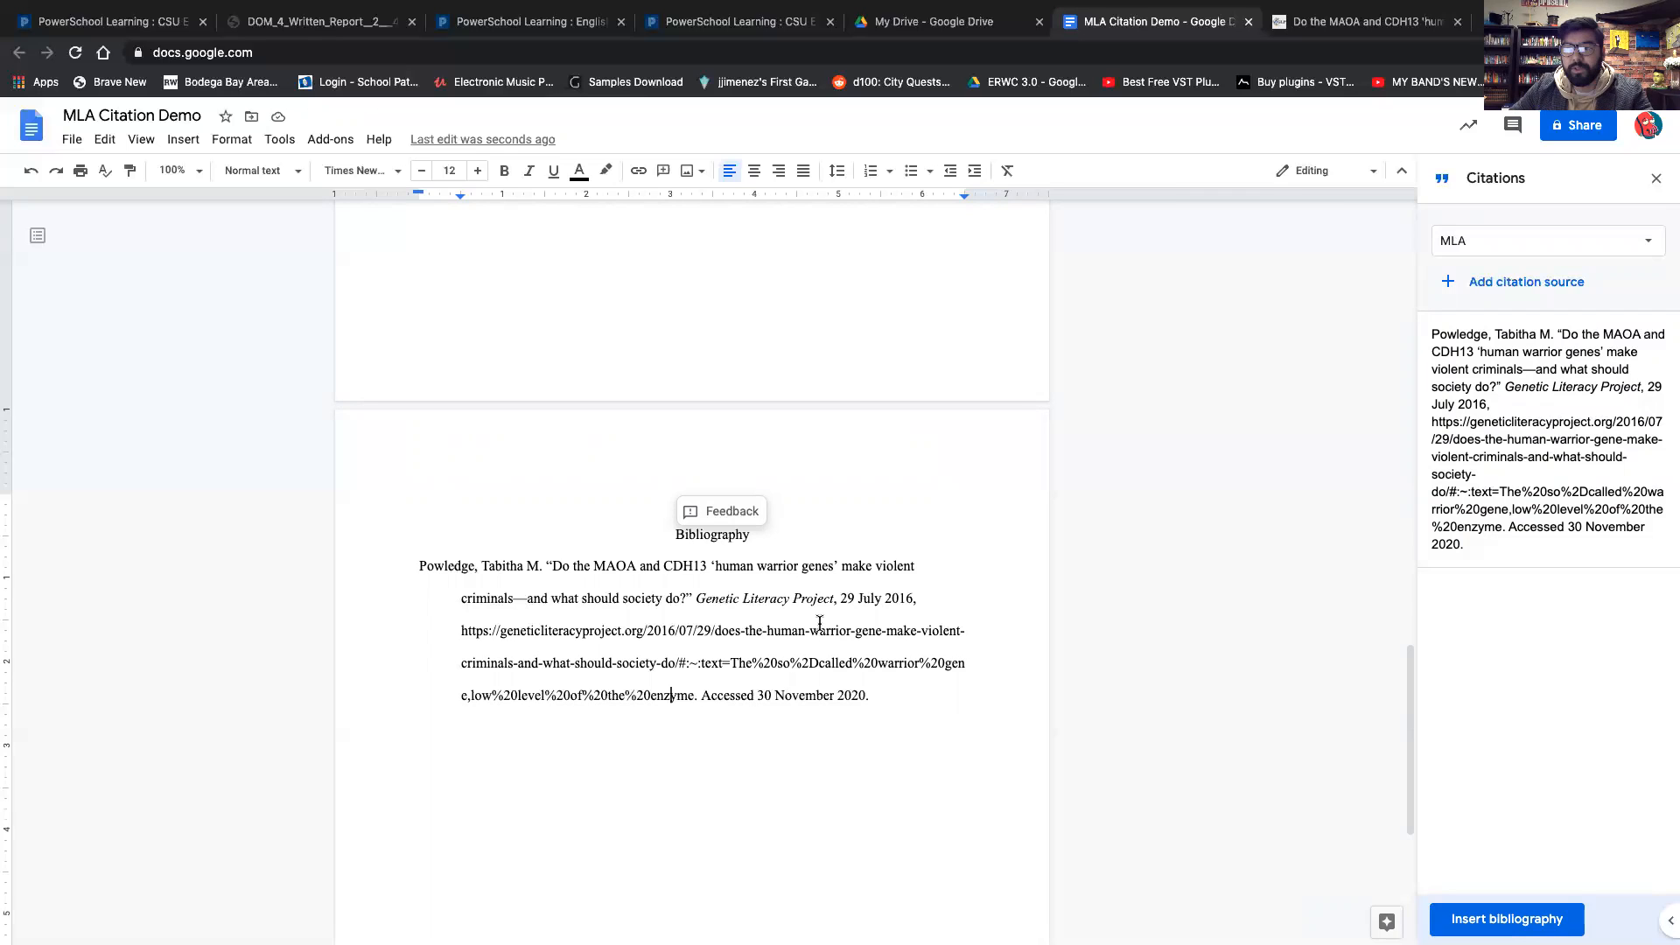
scroll(798, 629, down, 1)
drag(874, 684, 453, 623)
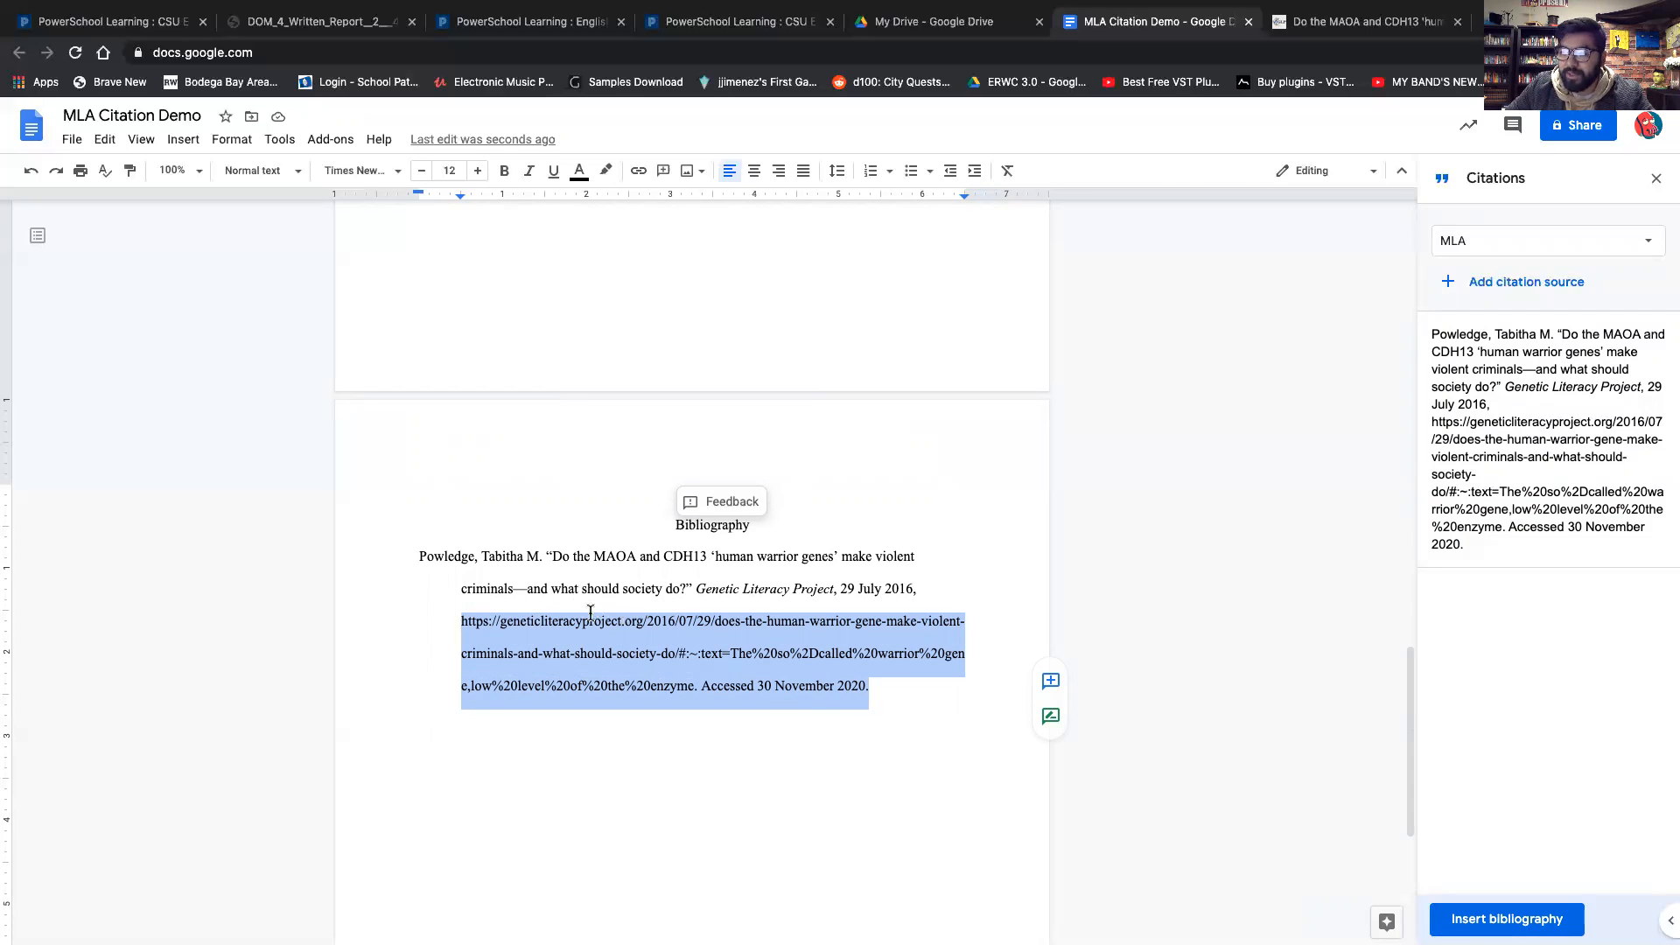
key(BackSpace)
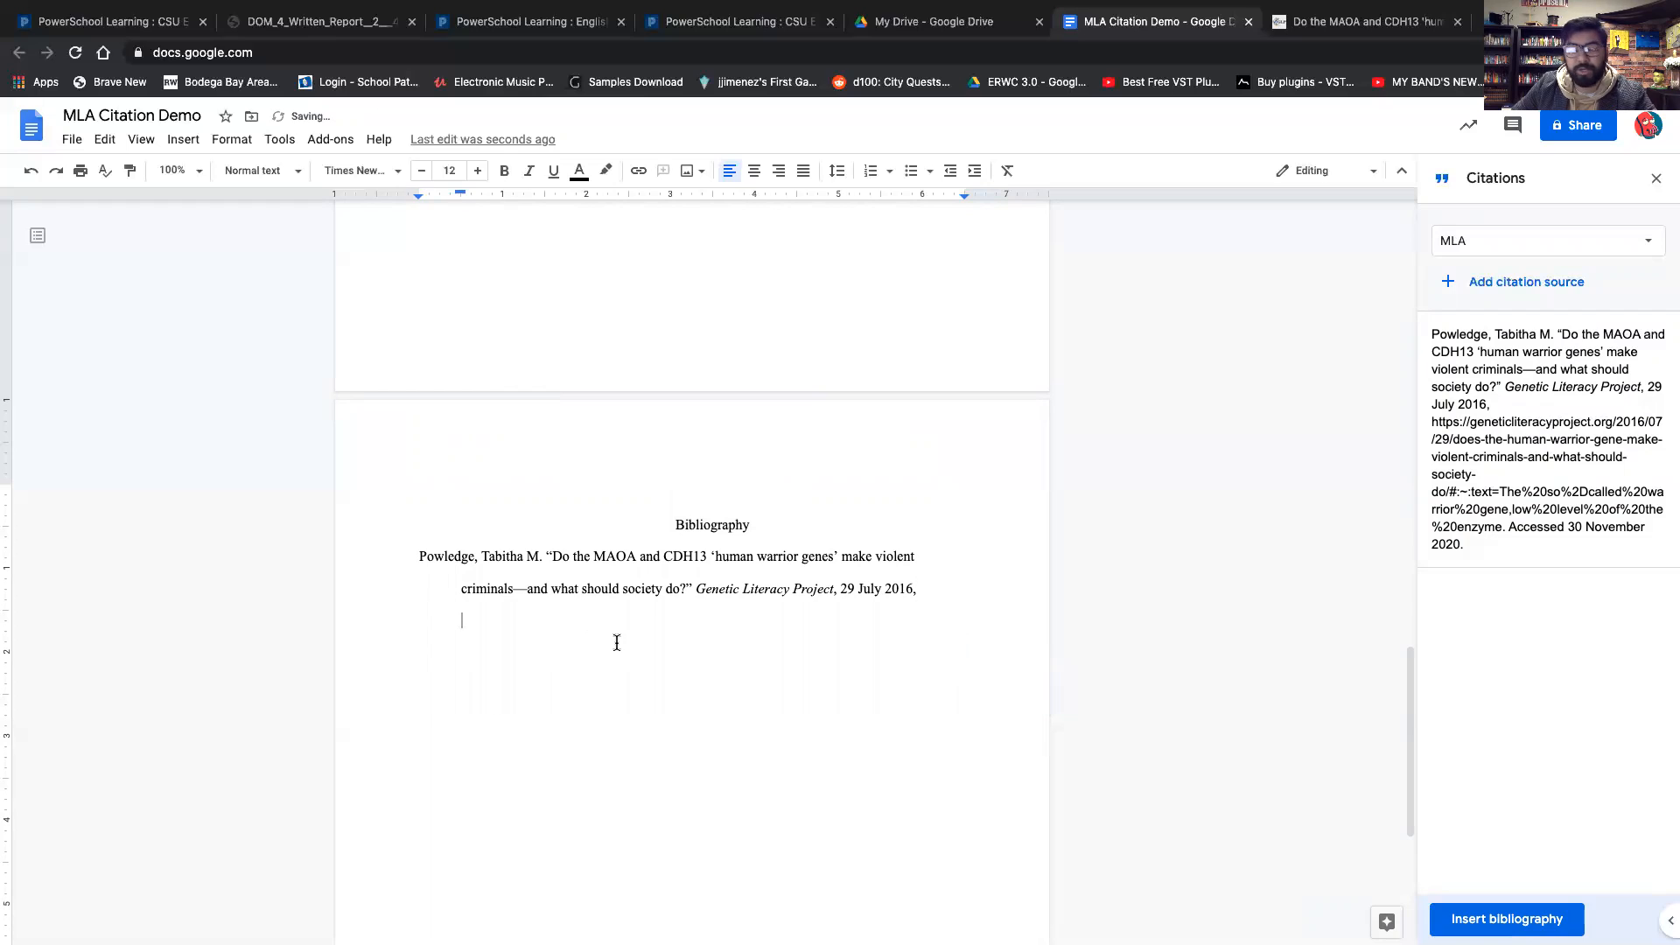
Examine the remaining bibliography entry text.
drag(405, 557, 610, 590)
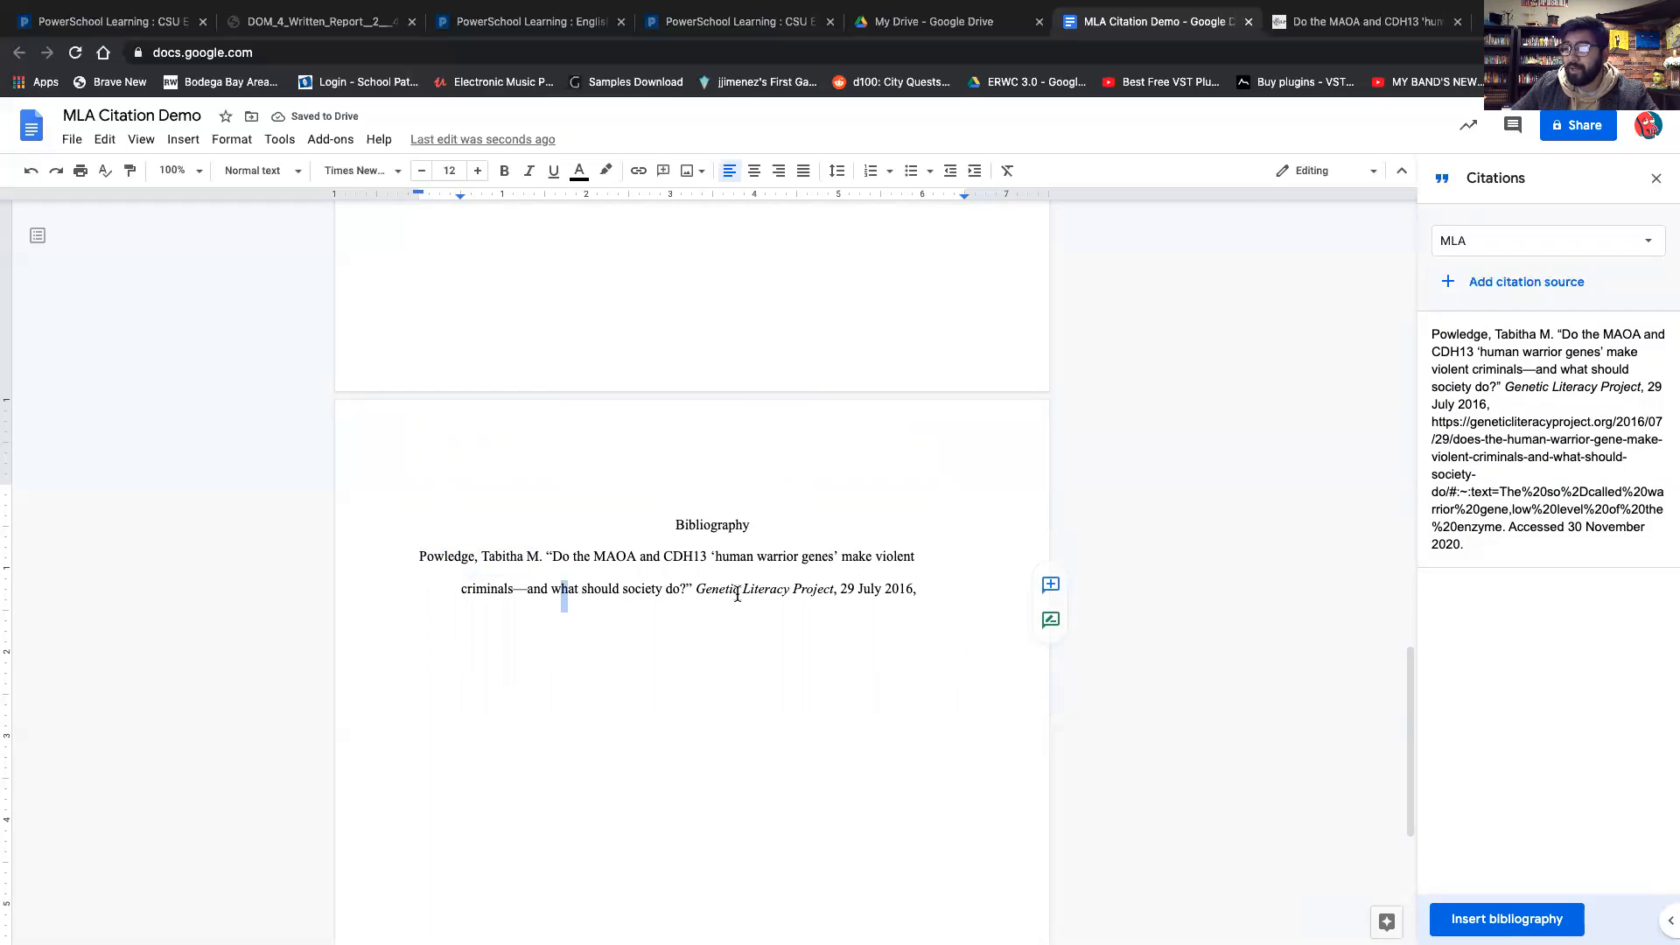
drag(698, 592, 842, 593)
click(815, 667)
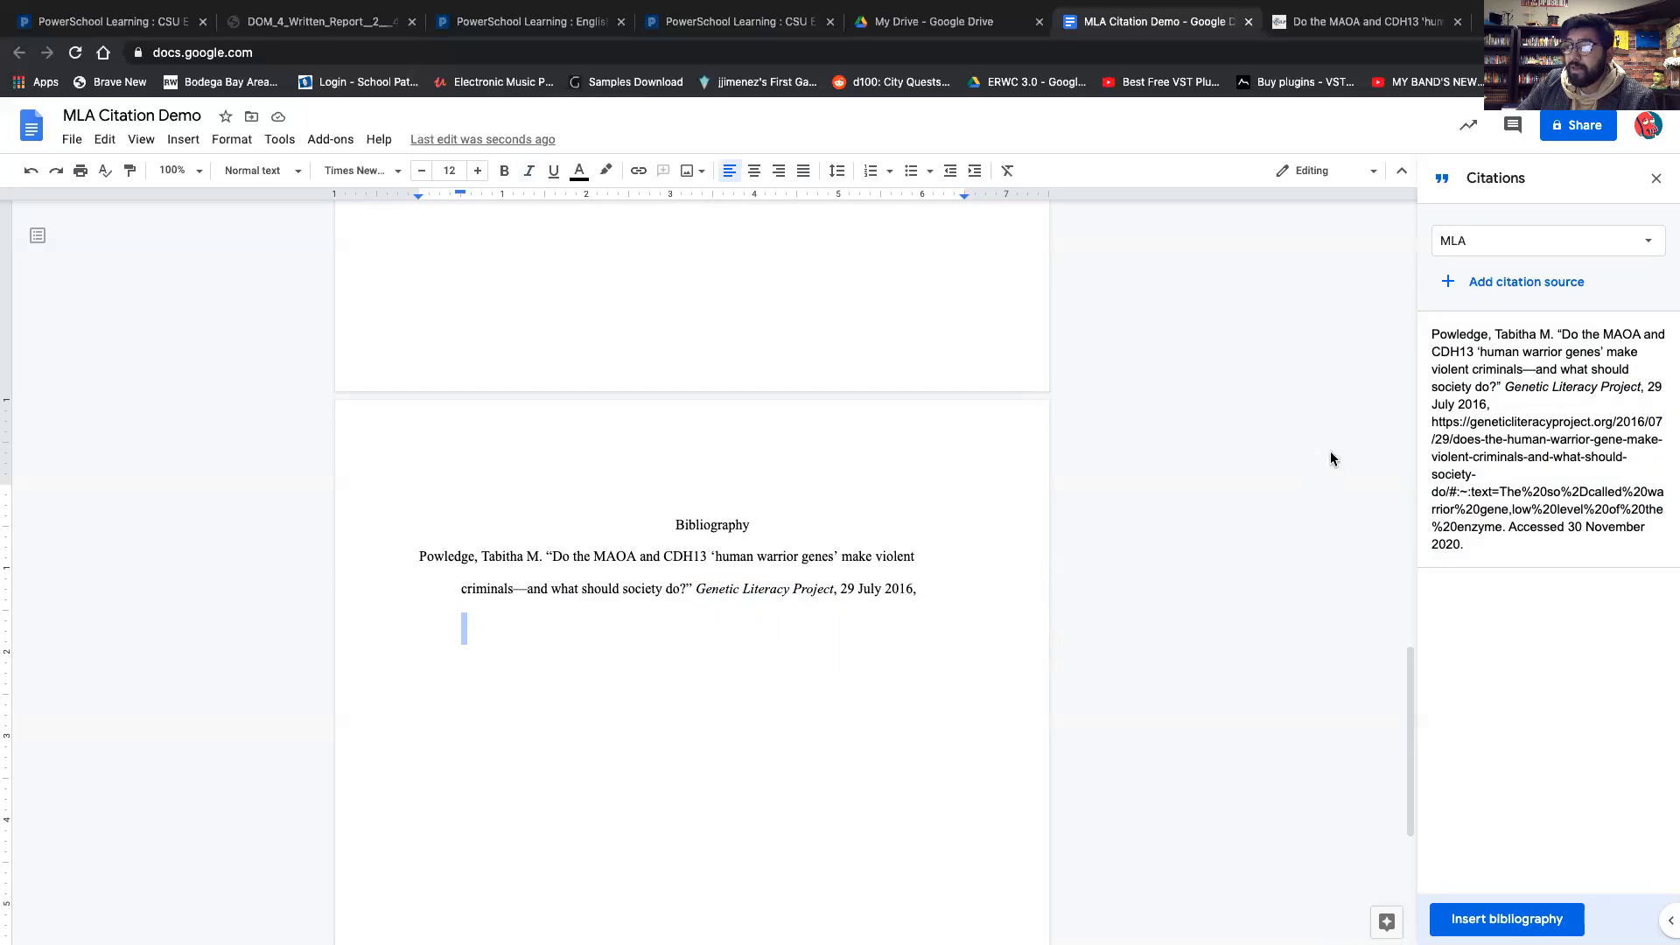
click(1477, 282)
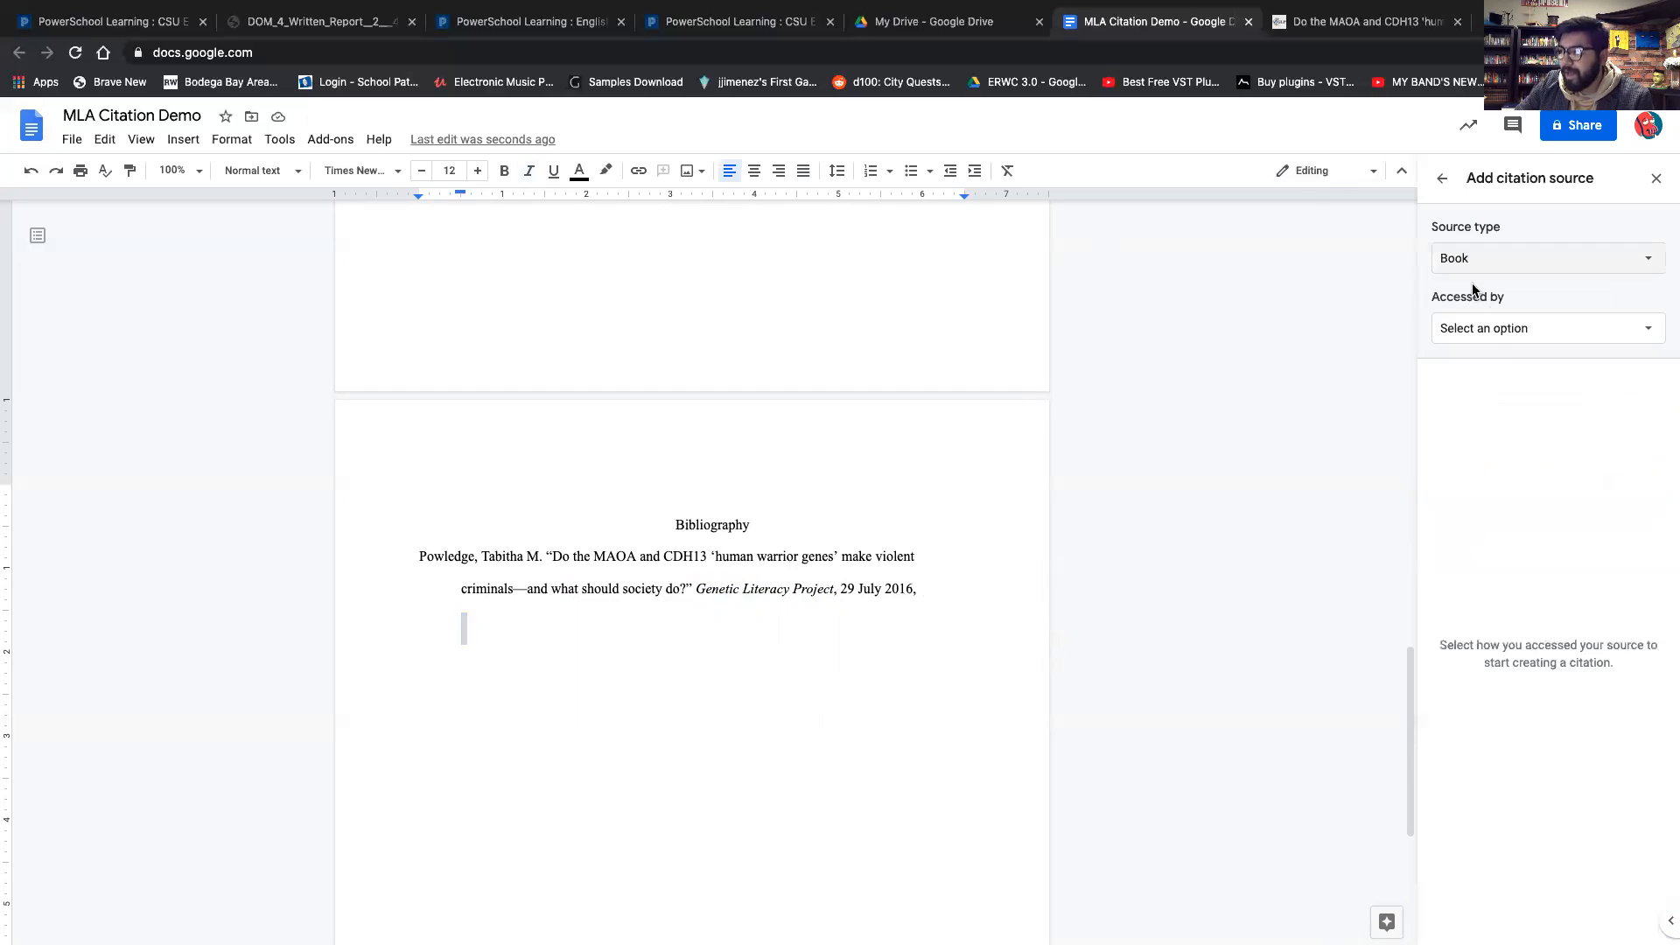
click(1477, 258)
click(1500, 366)
scroll(1488, 543, down, 5)
scroll(989, 705, down, 1)
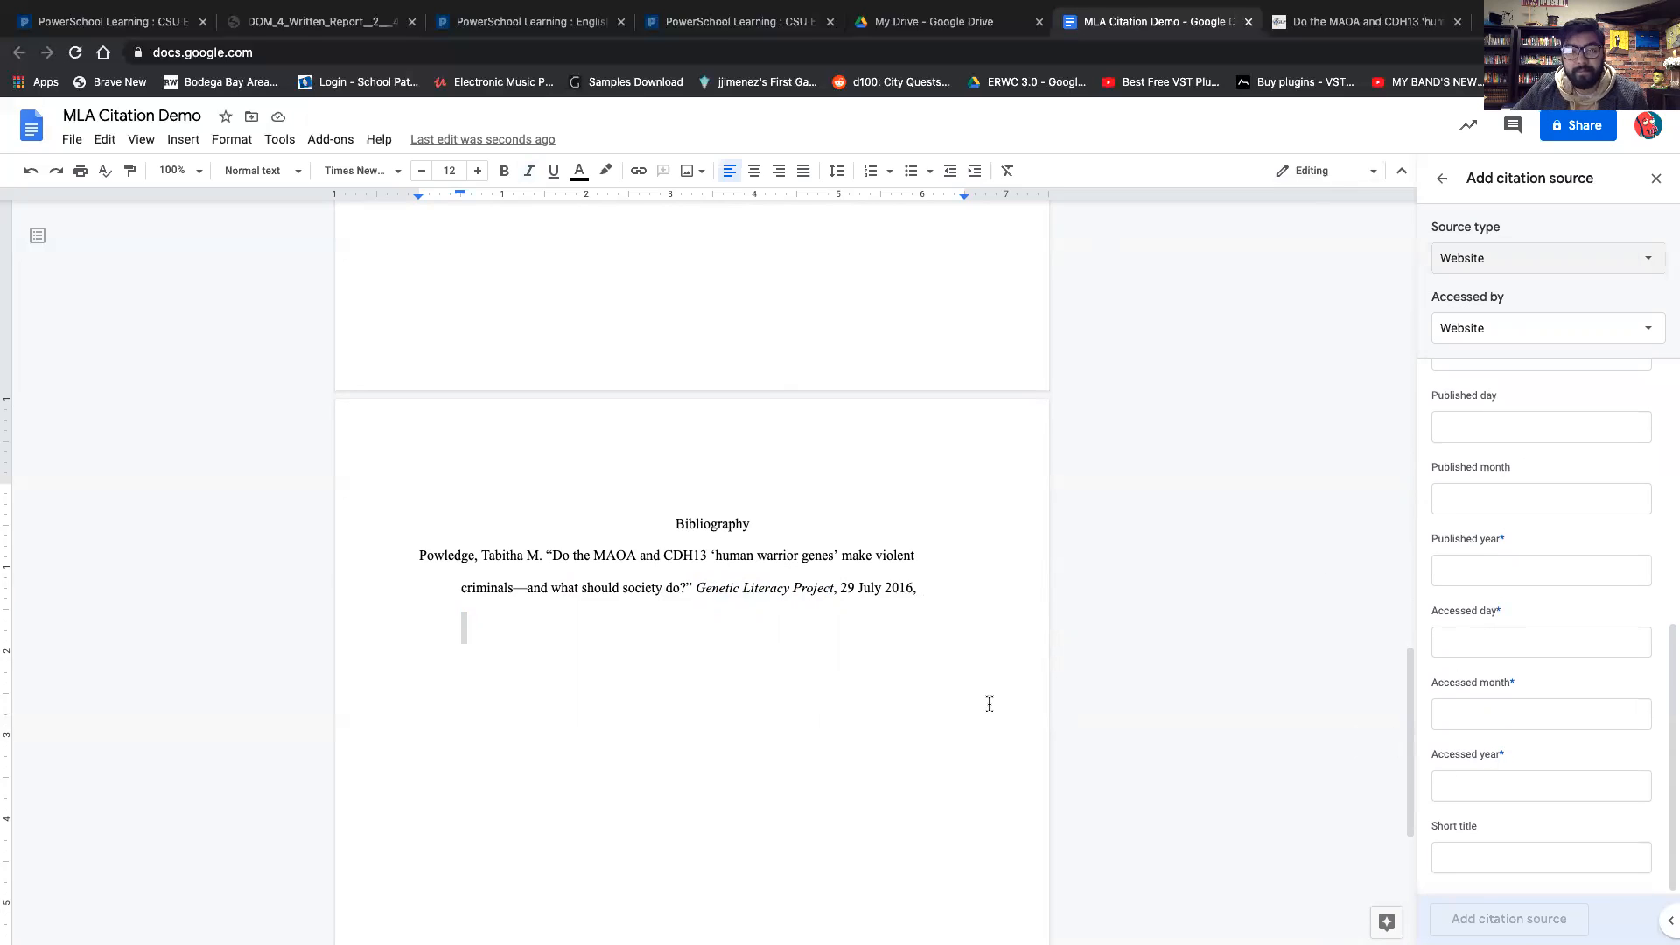
click(1444, 178)
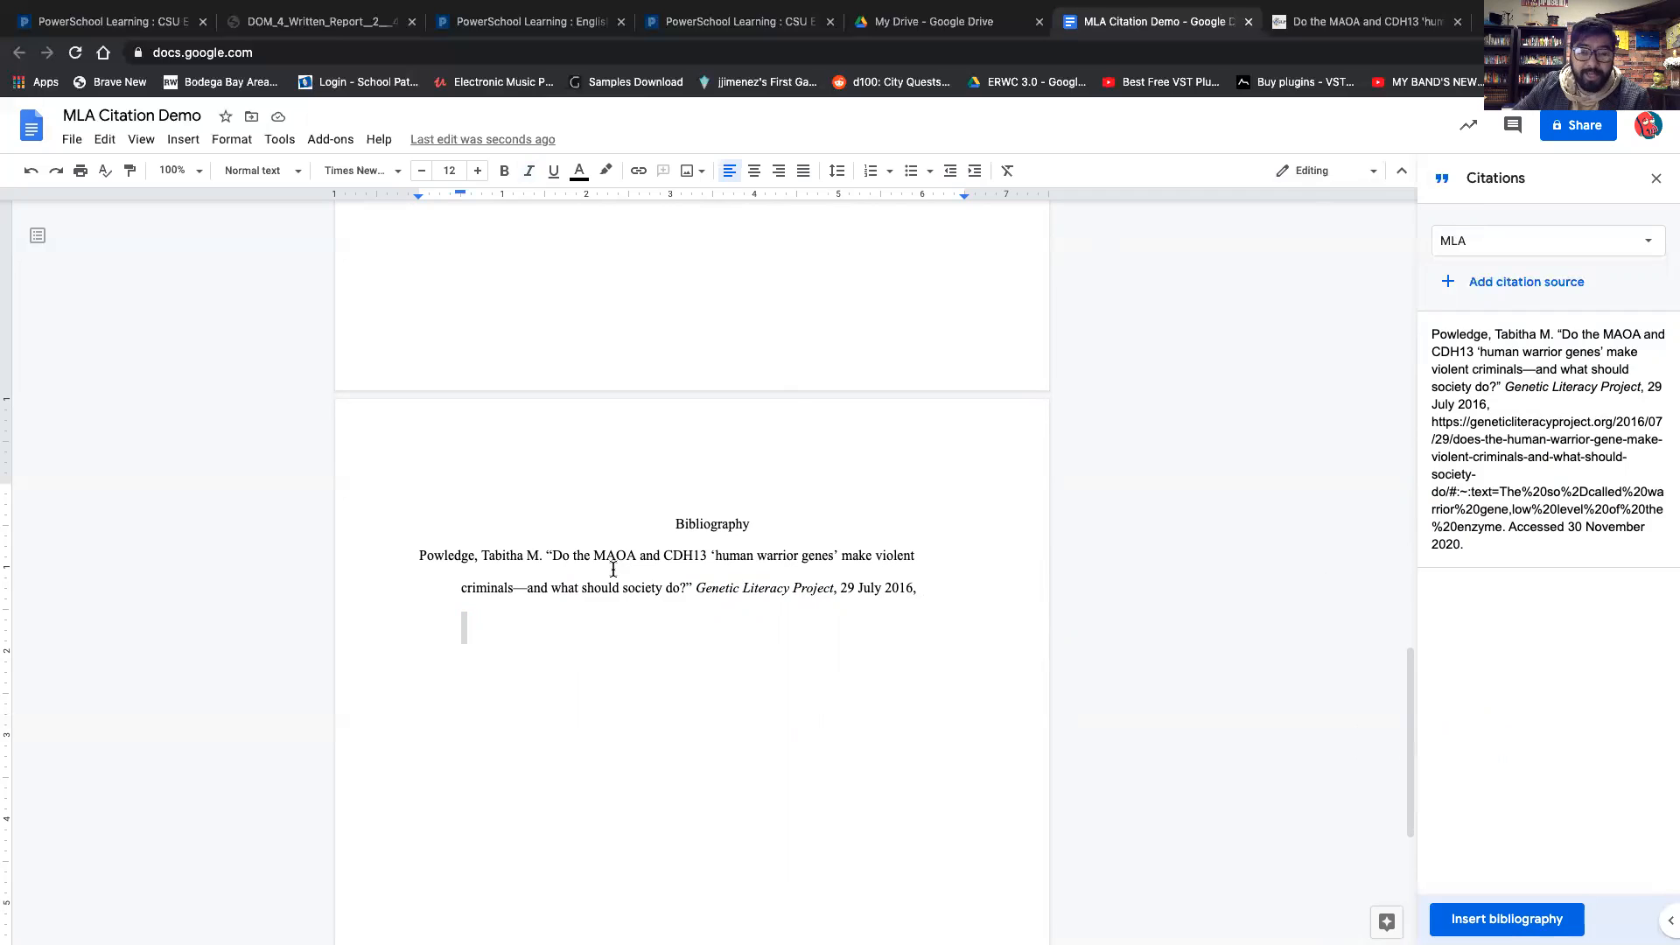
click(679, 523)
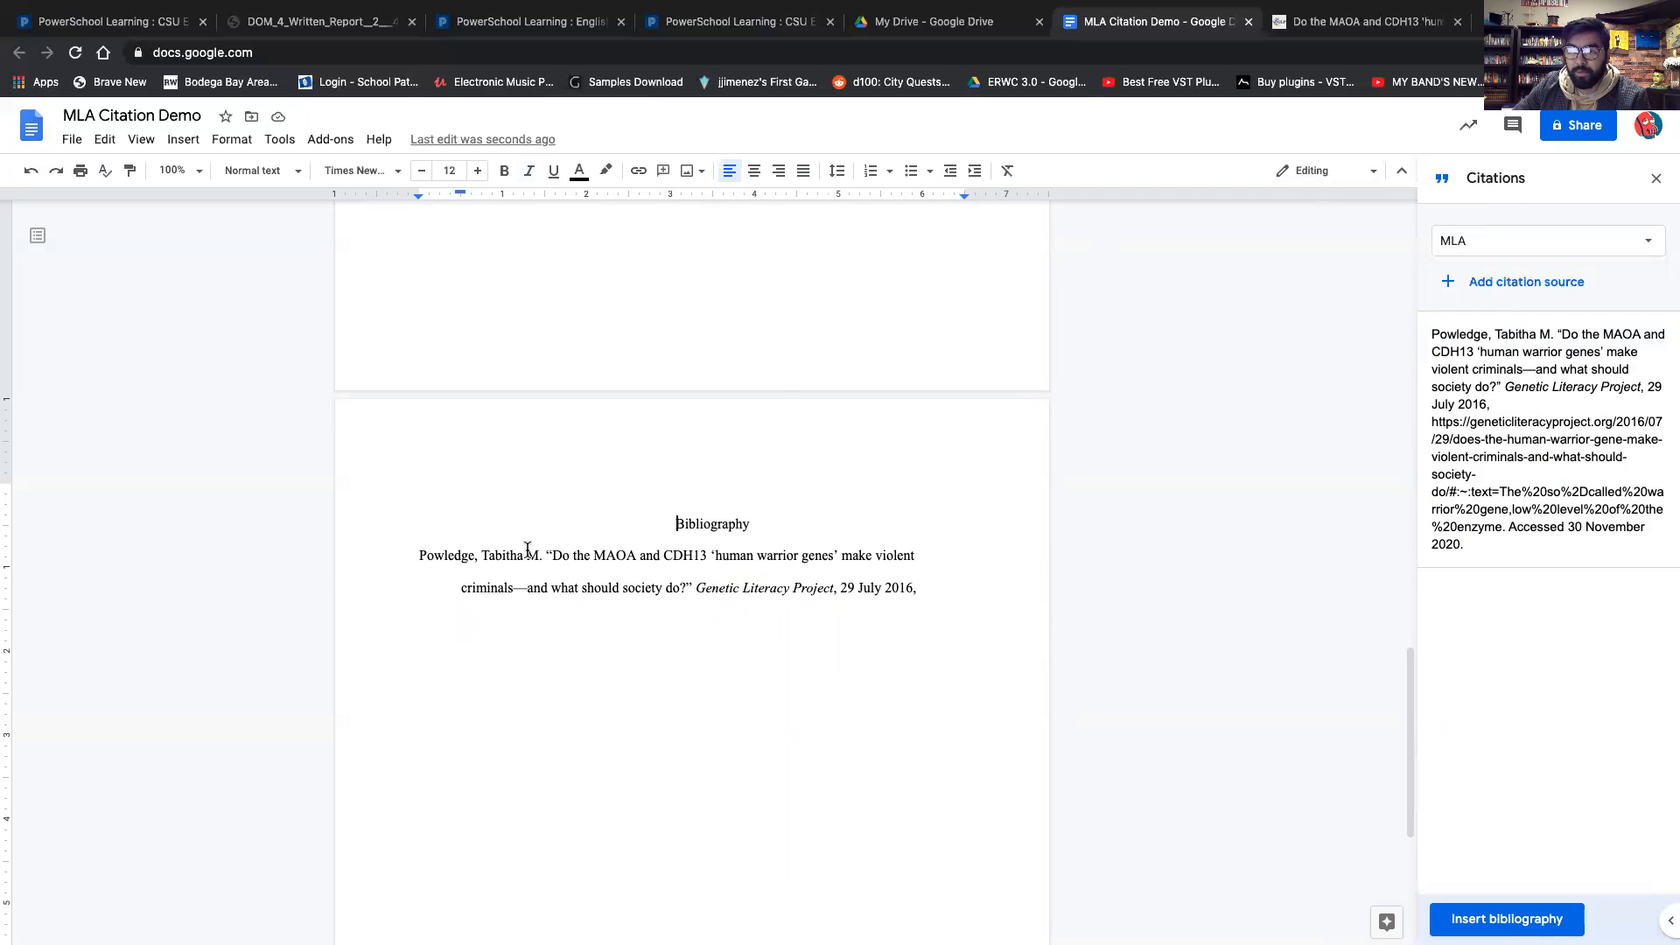
click(595, 555)
drag(597, 552, 607, 555)
click(646, 559)
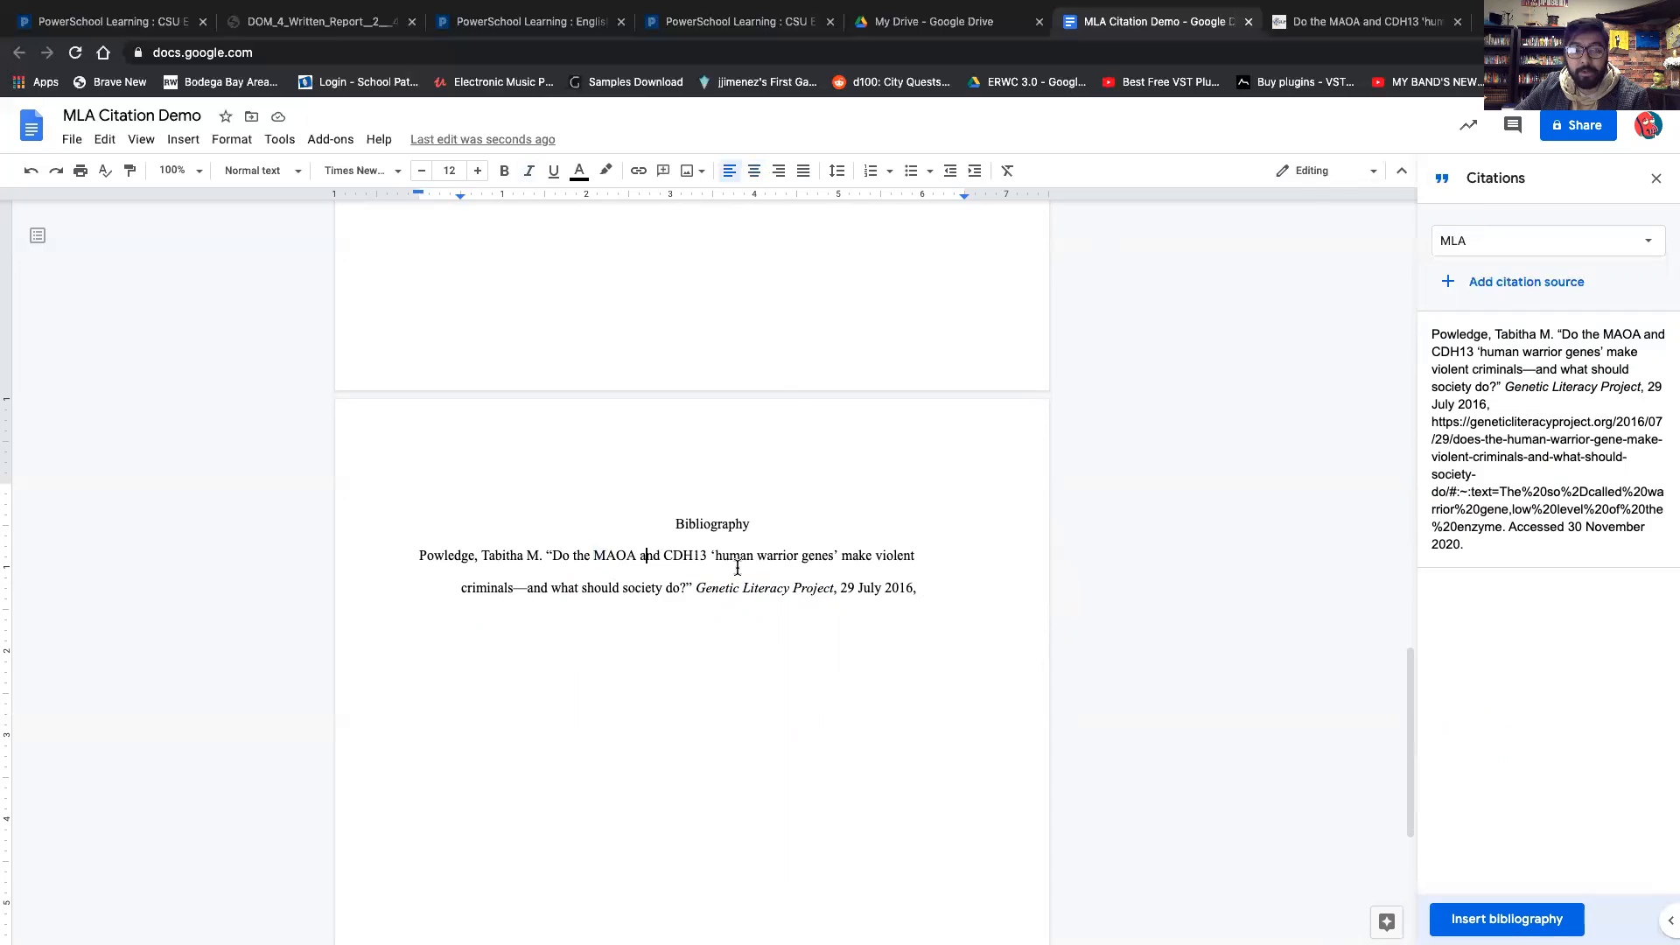